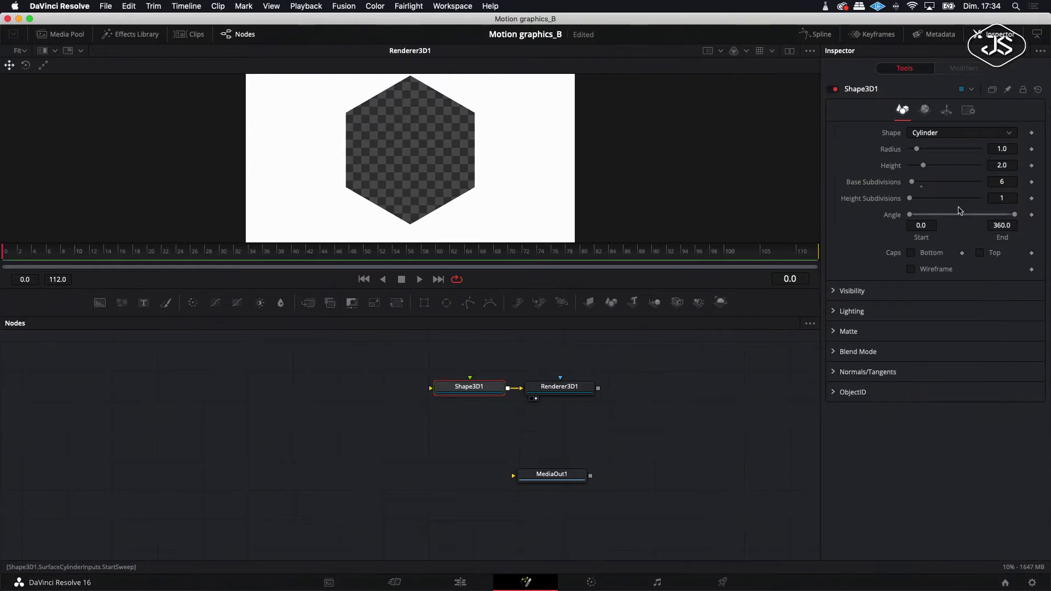
# - Shrink the Shape3D cylinder to a radius of 0.39 and a height of 0.08
pyautogui.moveTo(922, 167)
pyautogui.mouseDown()
pyautogui.moveTo(913, 150)
pyautogui.moveTo(911, 166)
pyautogui.mouseUp()
pyautogui.scroll(4, 447, 141)
pyautogui.scroll(-5, 448, 141)
pyautogui.scroll(3, 447, 141)
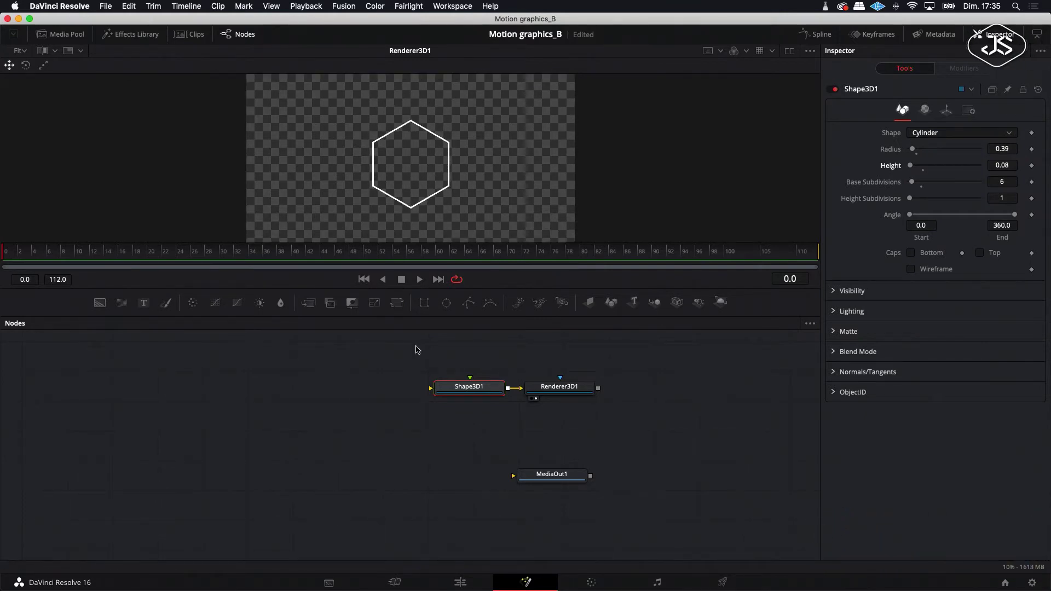
# - Switch to a dual-viewer layout and add an unconnected Background node in an empty area of the node graph
pyautogui.click(790, 51)
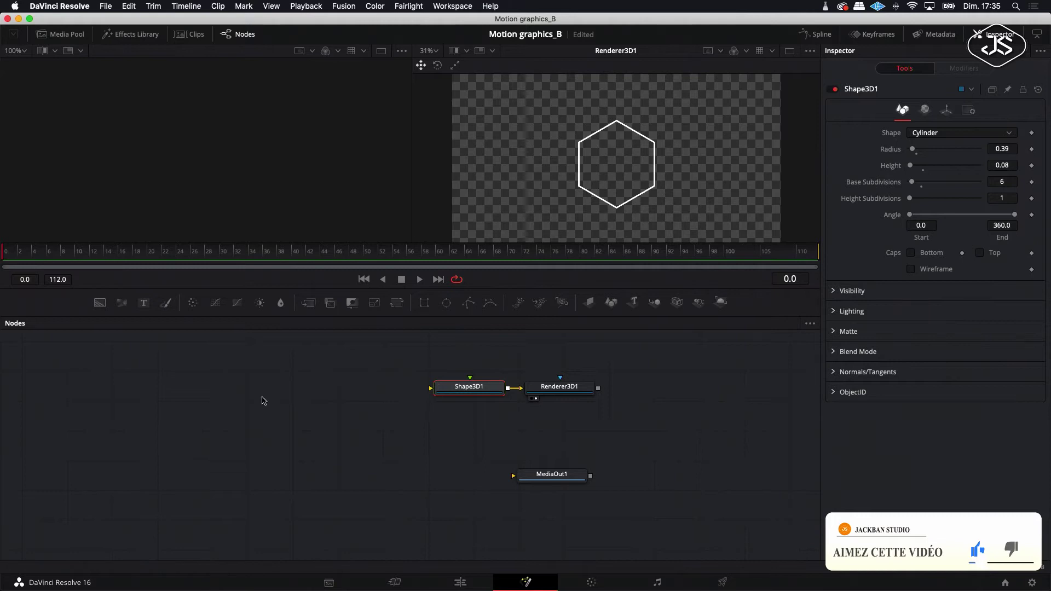
pyautogui.click(130, 346)
pyautogui.click(100, 303)
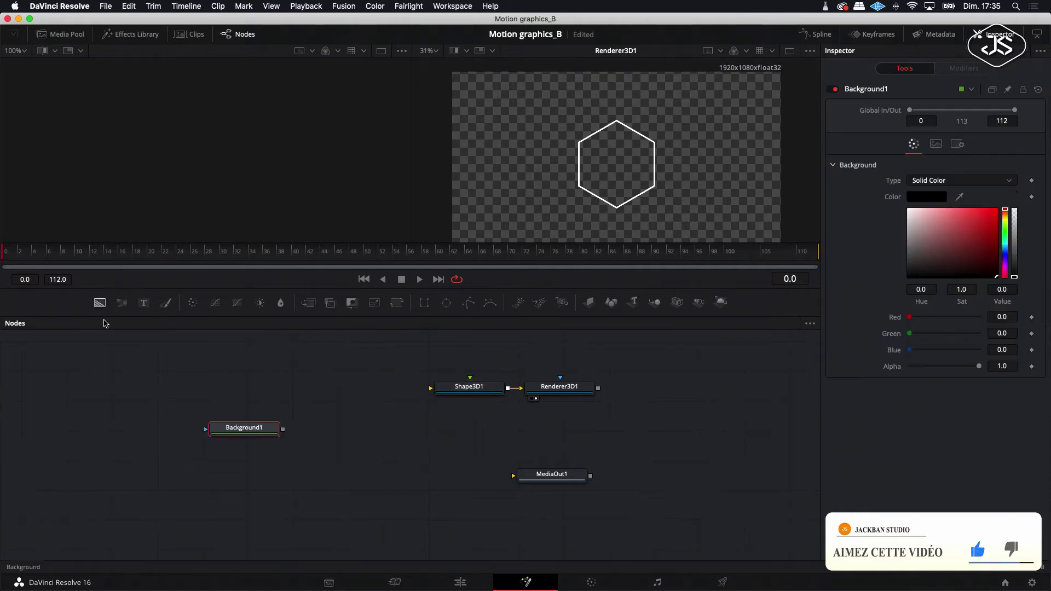
# - Insert a Mask Paint mask on the new Background node and show the Background in the empty viewer
pyautogui.rightClick(259, 430)
pyautogui.moveTo(294, 193)
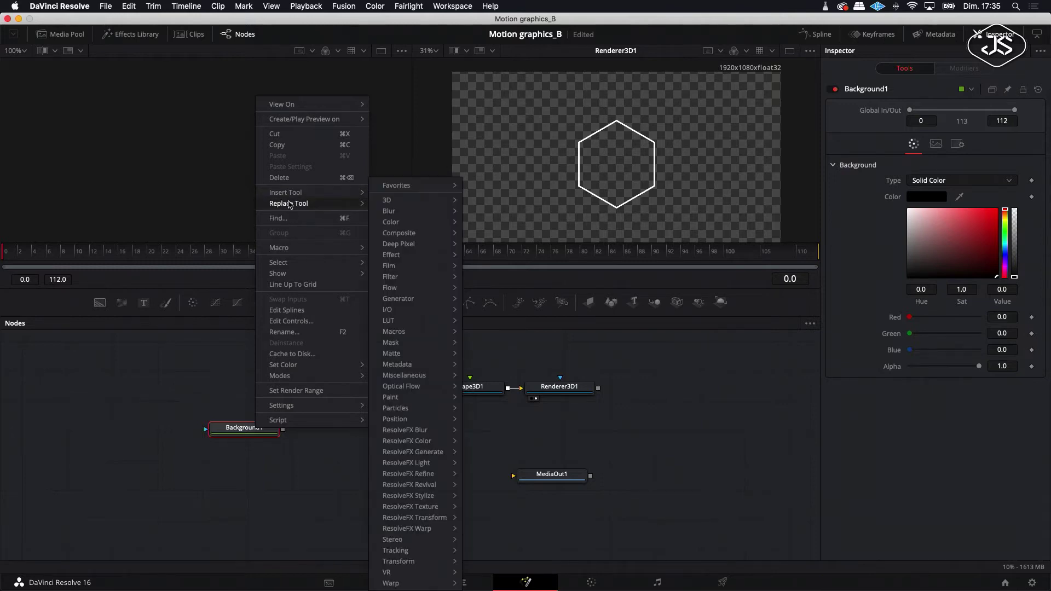
pyautogui.moveTo(407, 346)
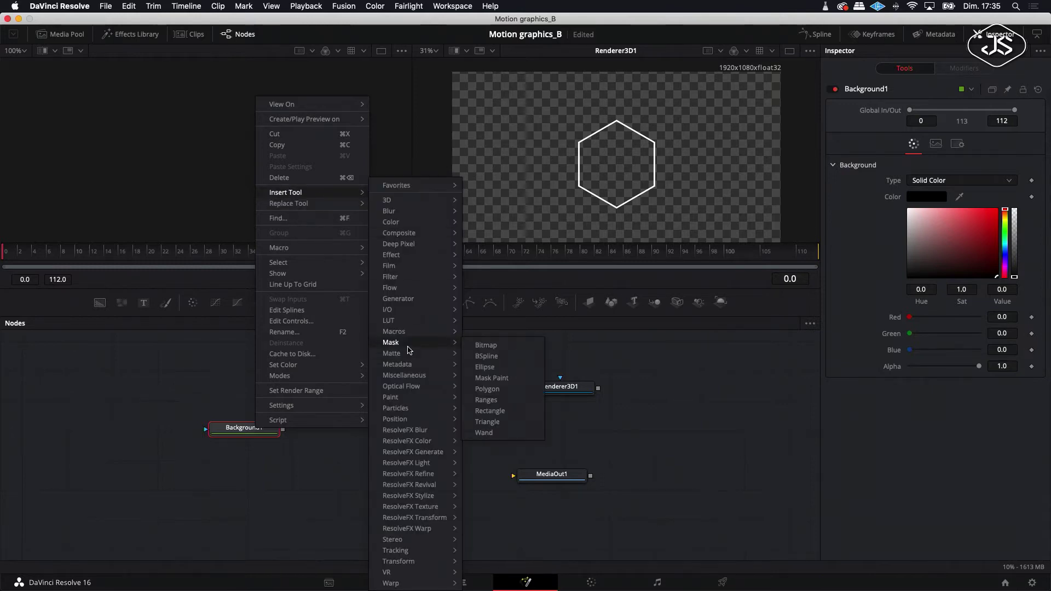
pyautogui.click(487, 378)
pyautogui.click(217, 441)
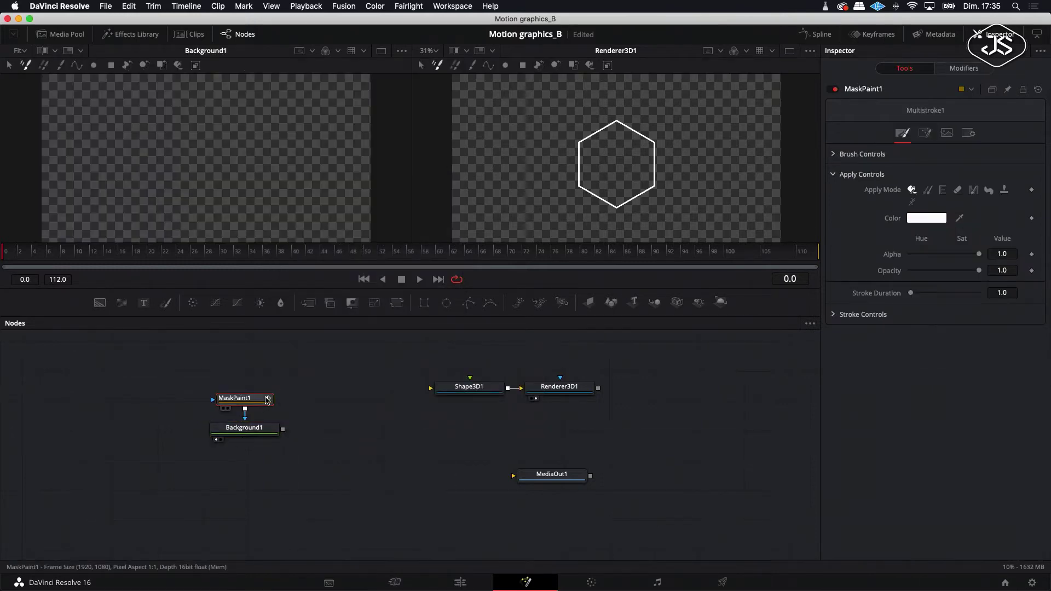
# - Space the MaskPaint1 node well above Background1 and move both farther away from the Shape3D nodes
pyautogui.moveTo(252, 400); pyautogui.dragTo(251, 381)
pyautogui.rightClick(296, 395)
pyautogui.moveTo(356, 441)
pyautogui.click(433, 447)
pyautogui.moveTo(270, 430); pyautogui.dragTo(229, 430)
pyautogui.moveTo(250, 381); pyautogui.dragTo(211, 383)
pyautogui.click(249, 388)
pyautogui.click(209, 375)
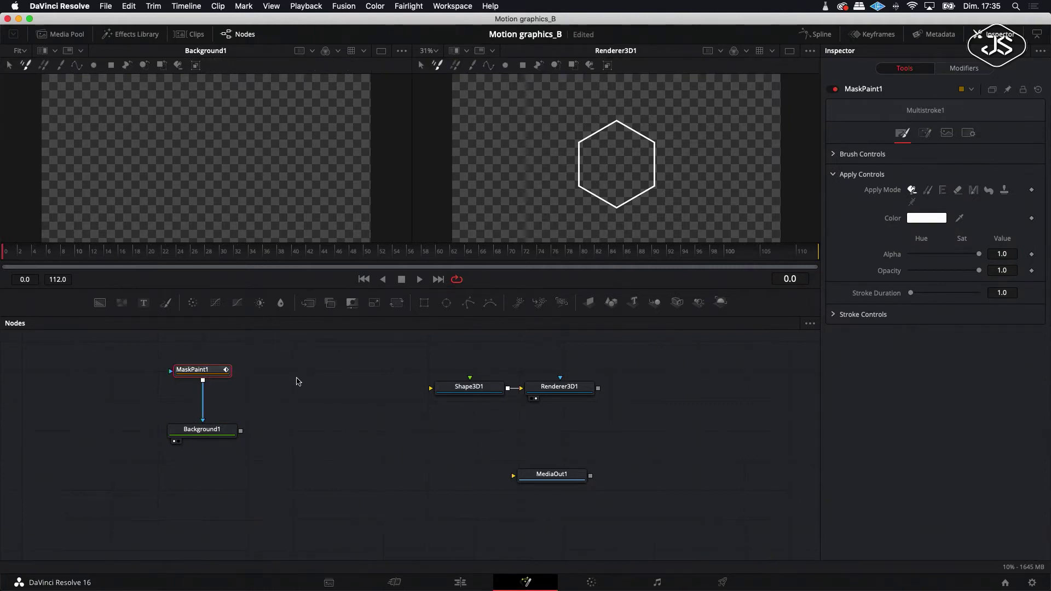
pyautogui.scroll(1, 296, 382)
pyautogui.hscroll(1, 296, 382)
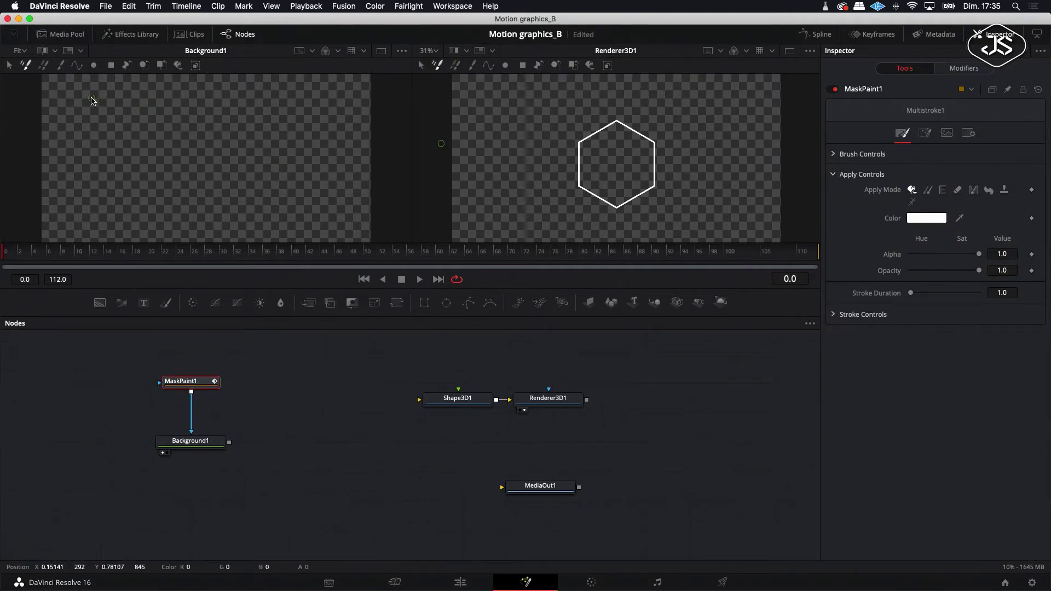
# - Trace the rendered hexagon corner by corner with a Polyline Stroke in the mask and close the outline at its top corner
pyautogui.click(76, 67)
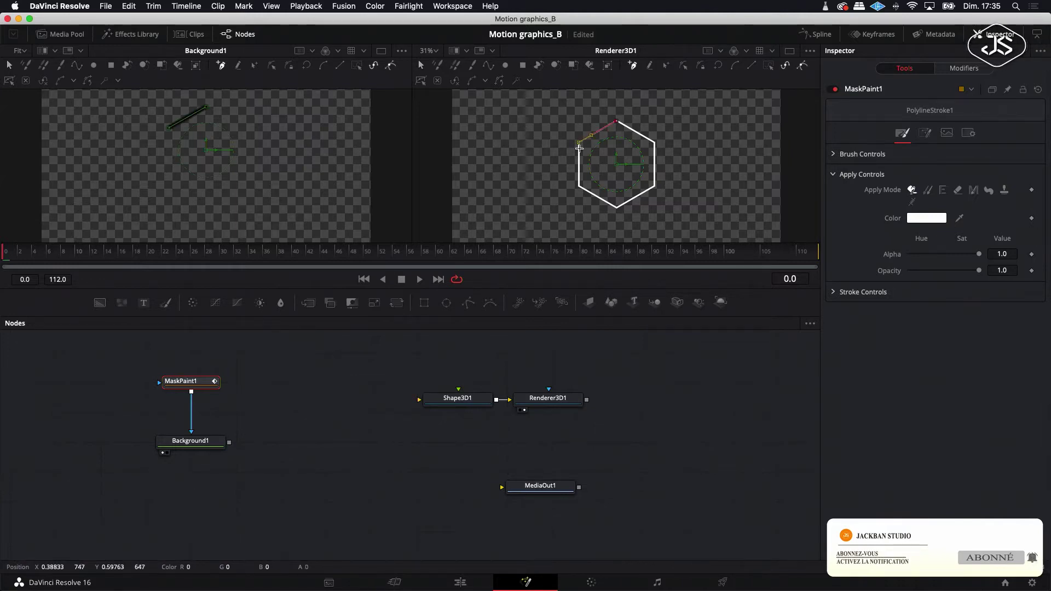
pyautogui.click(579, 187)
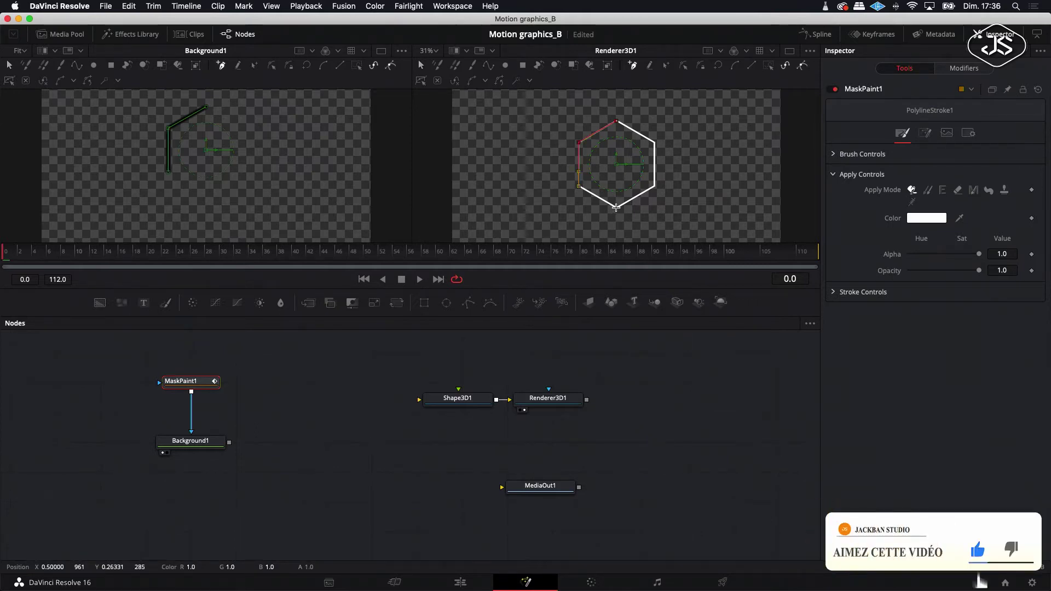
pyautogui.click(615, 209)
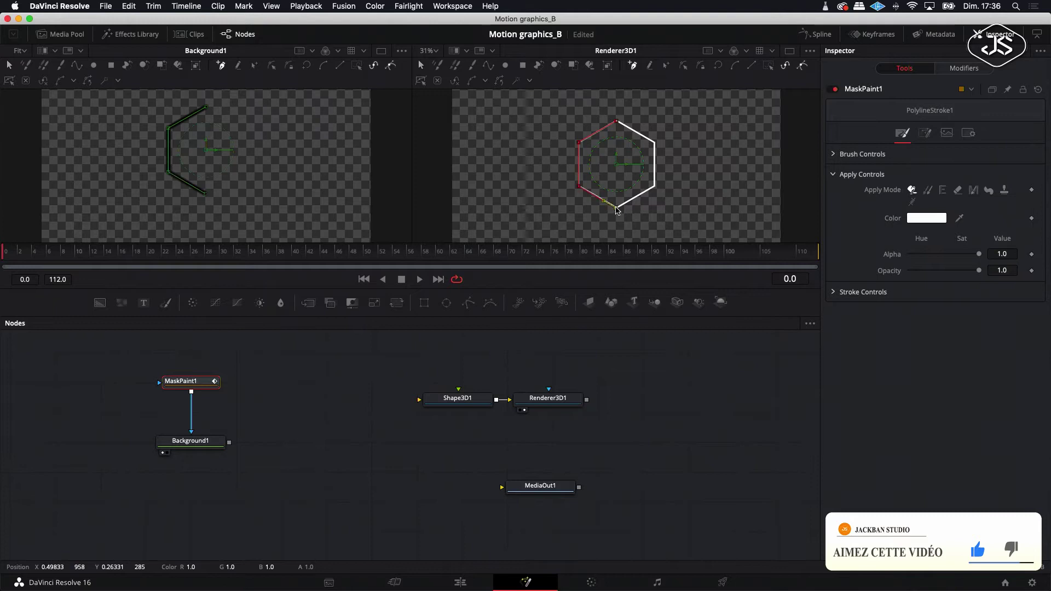
pyautogui.click(654, 186)
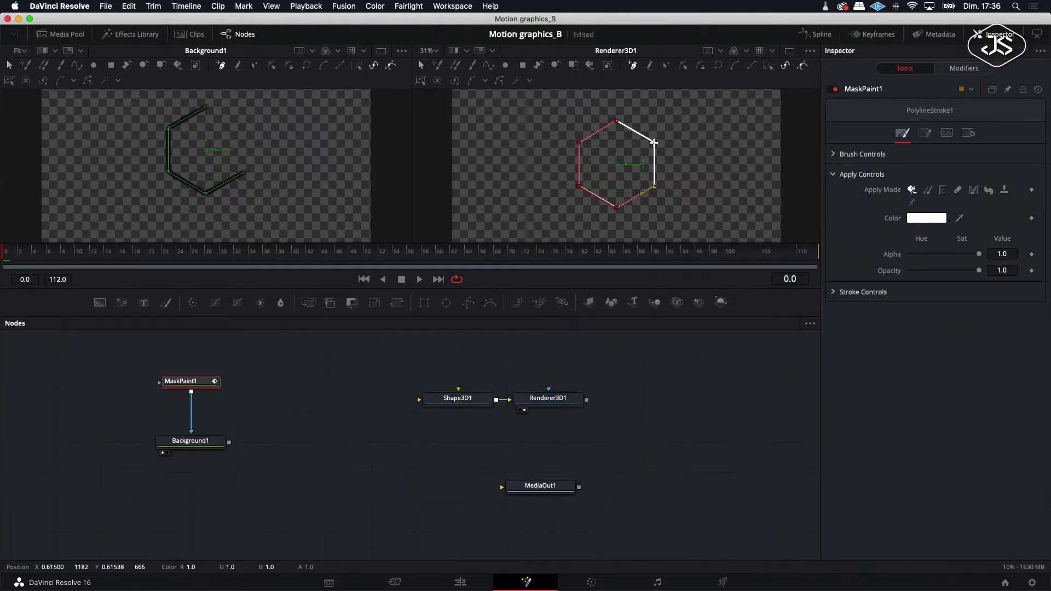
pyautogui.click(654, 142)
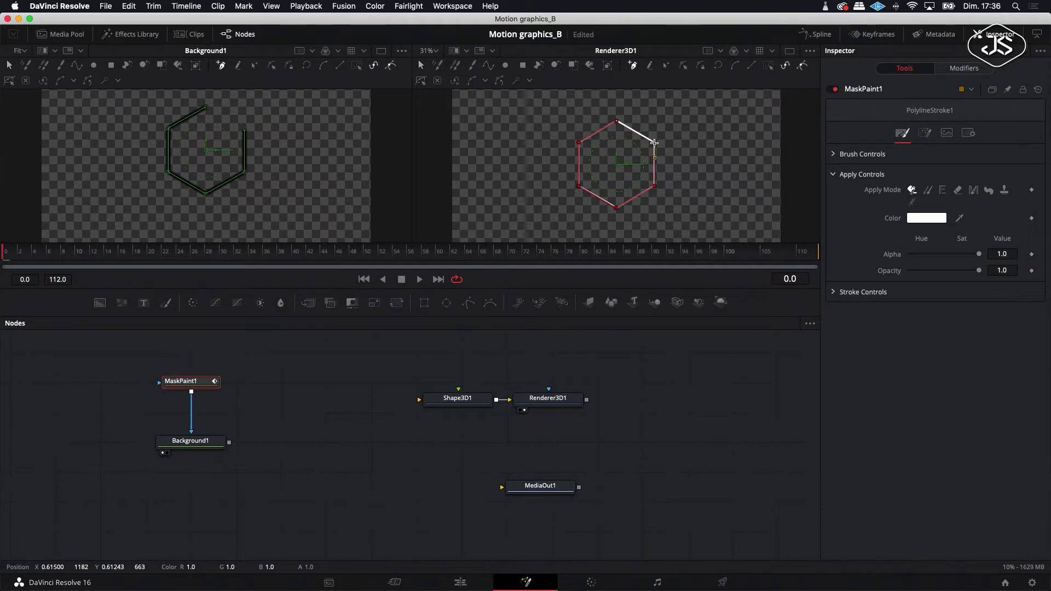
pyautogui.click(617, 122)
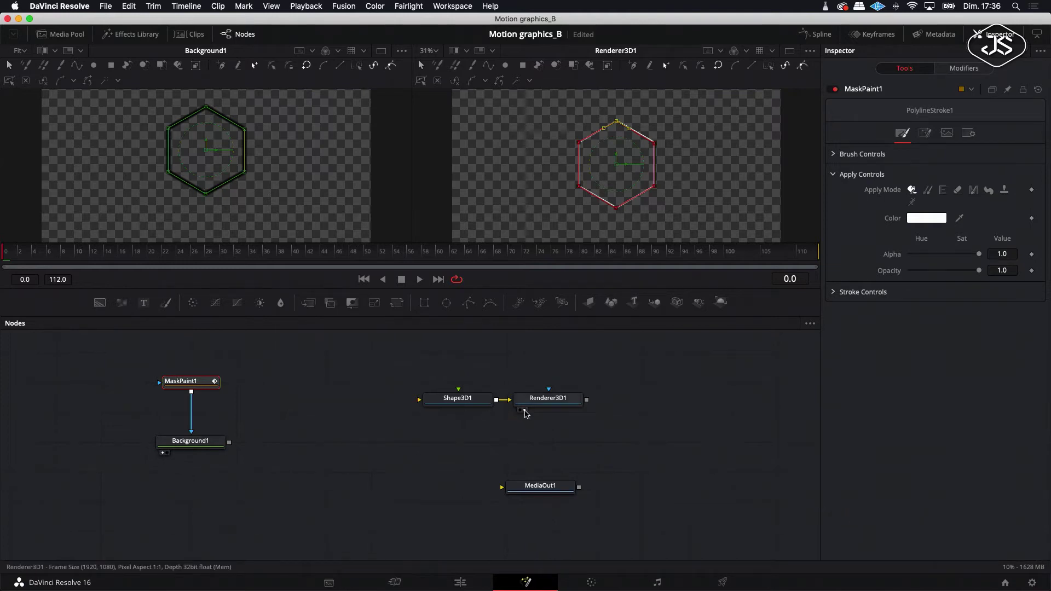
# - Take Renderer3D1 off its viewer and show Background1 there instead of in the first viewer
pyautogui.click(525, 410)
pyautogui.click(166, 452)
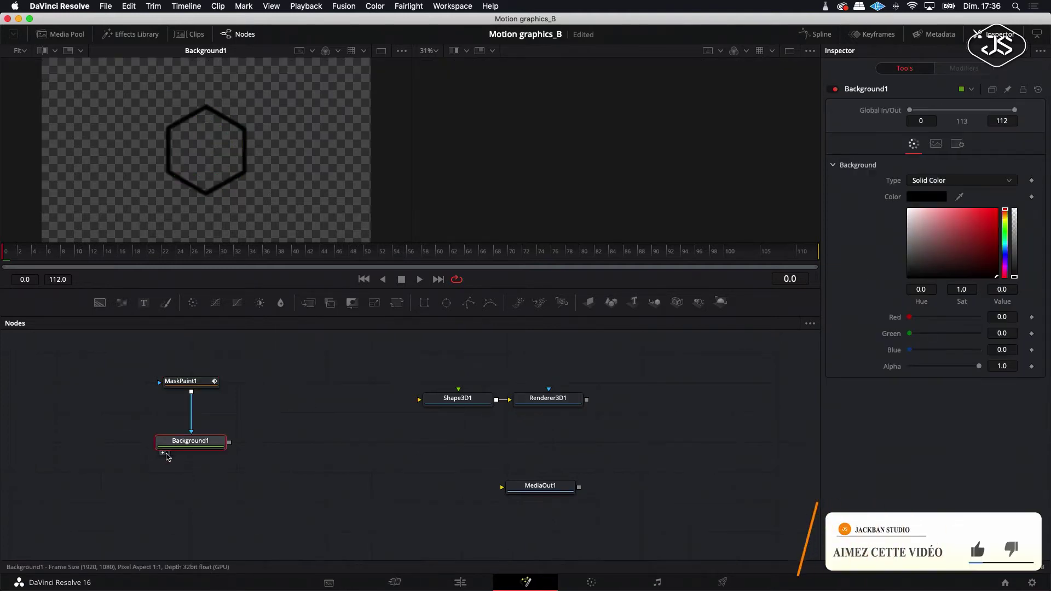
pyautogui.click(162, 453)
pyautogui.click(167, 453)
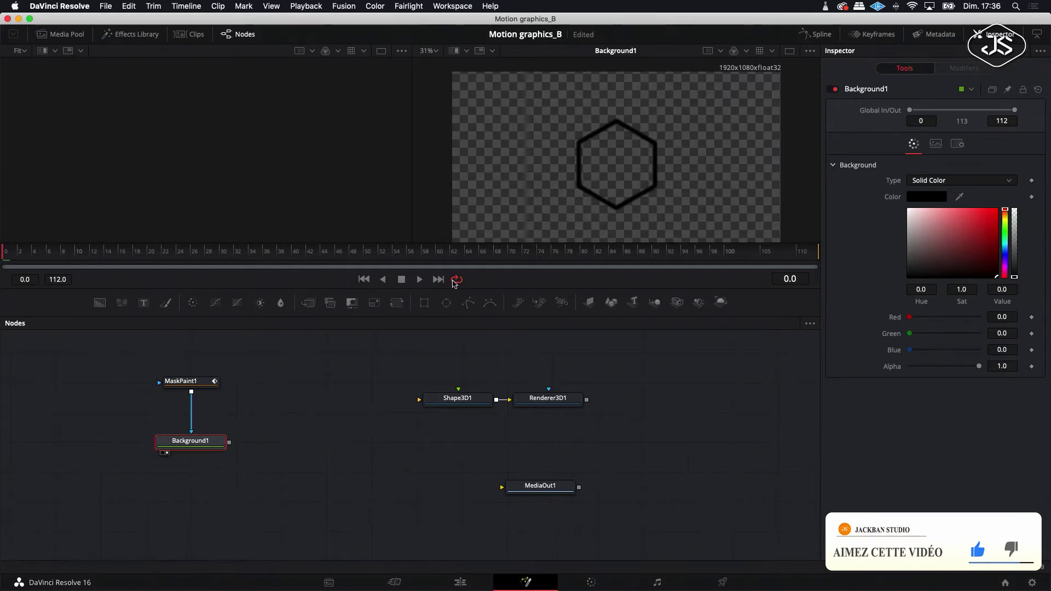
pyautogui.click(200, 383)
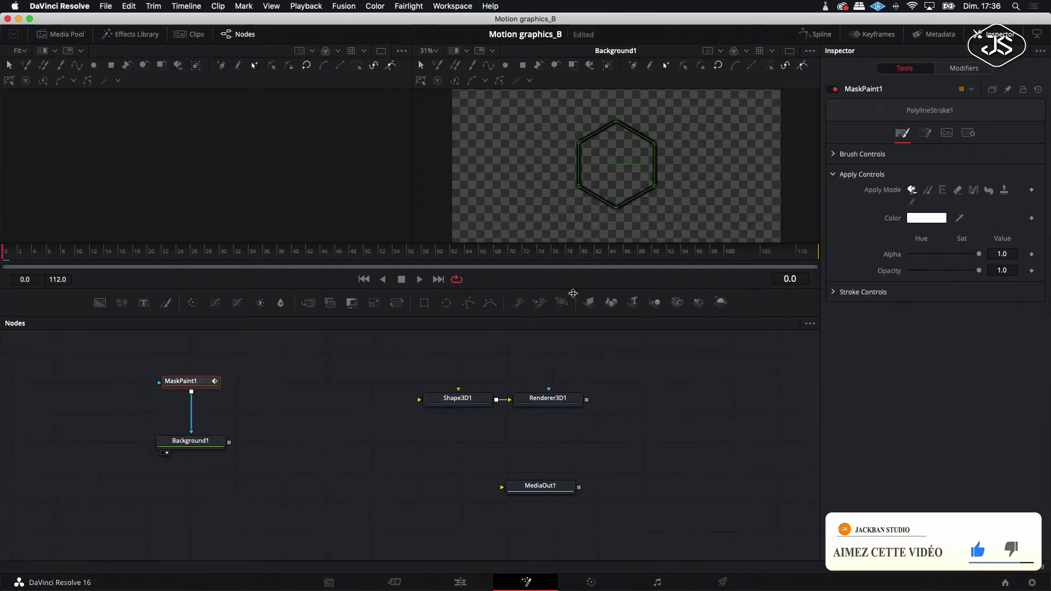
pyautogui.click(628, 373)
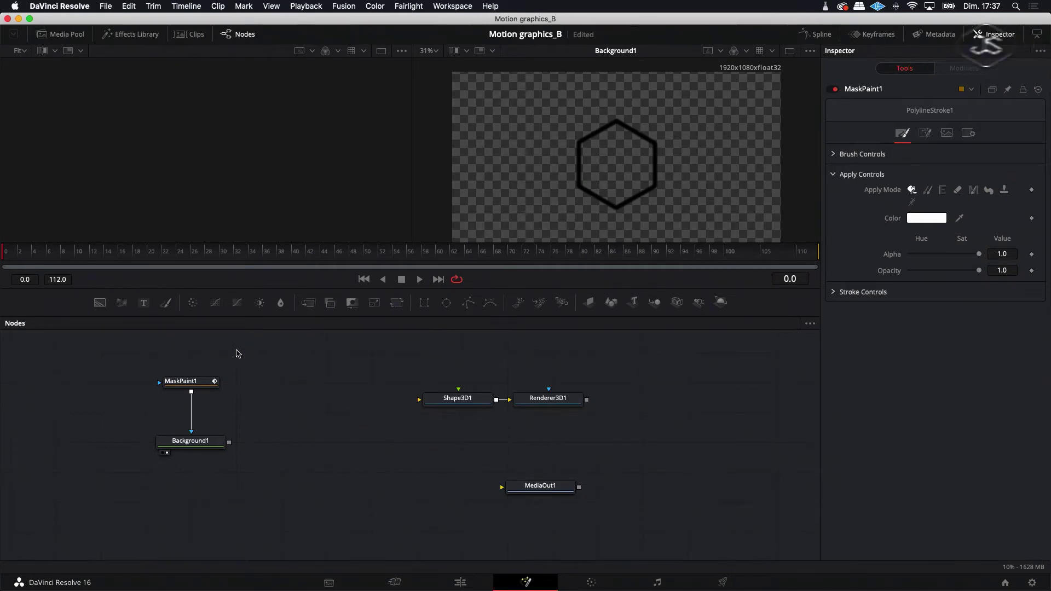
# - Switch the mask stroke to the hard circle brush shape and set the Background color to white
pyautogui.click(193, 383)
pyautogui.click(834, 155)
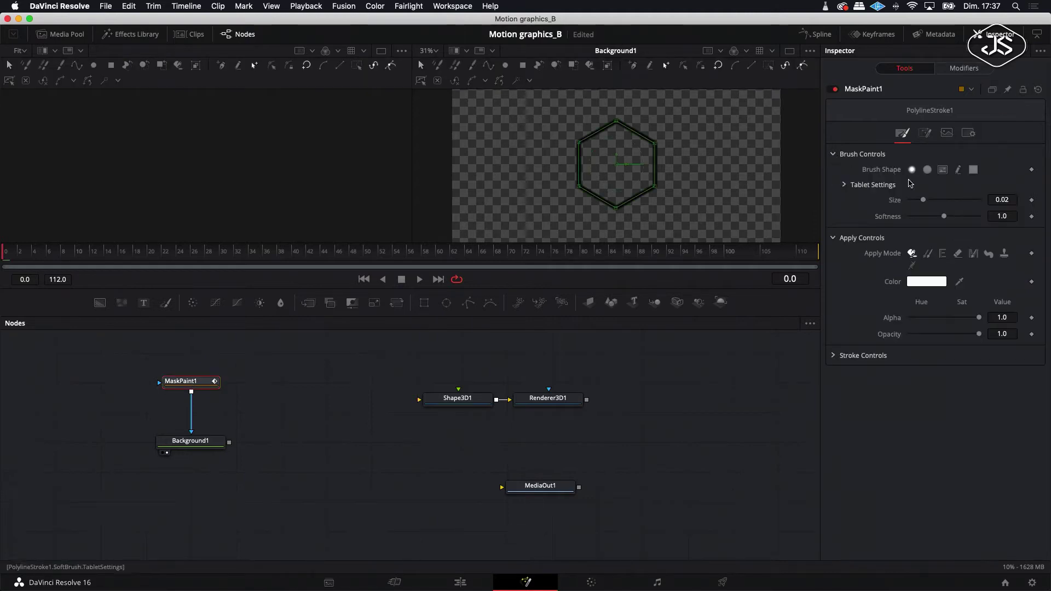
pyautogui.click(189, 441)
pyautogui.click(907, 210)
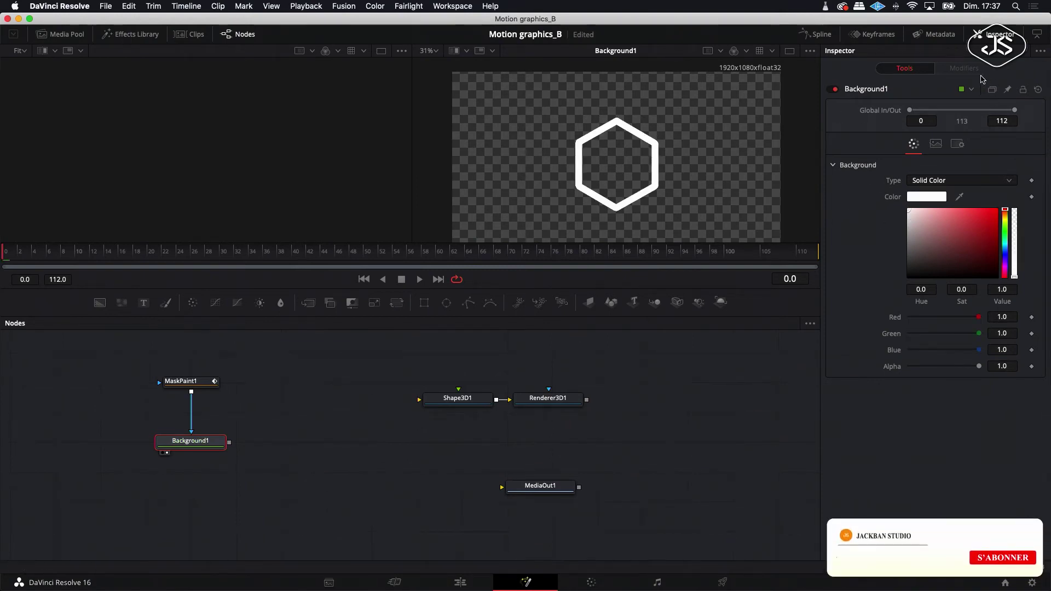
# - Thin the MaskPaint1 hexagon stroke by setting its brush size to 0.0139
pyautogui.click(189, 381)
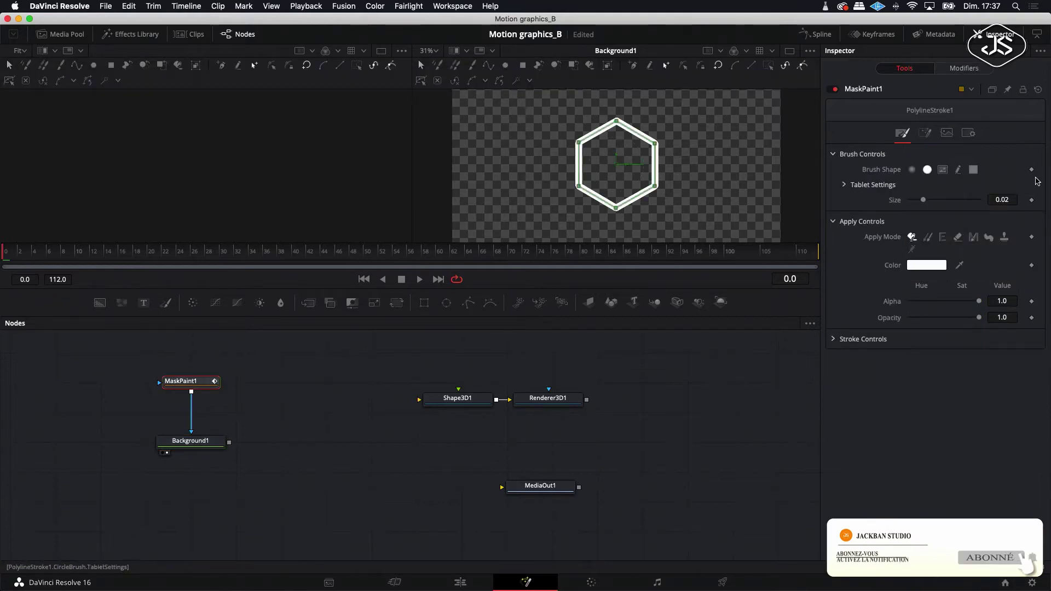
pyautogui.moveTo(923, 200); pyautogui.dragTo(919, 201)
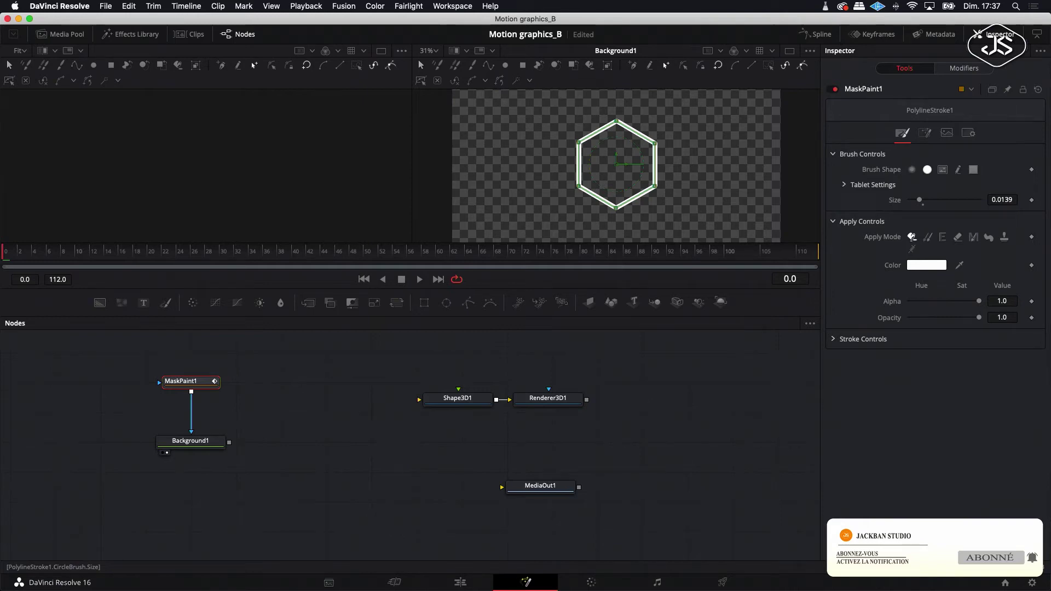
pyautogui.click(254, 371)
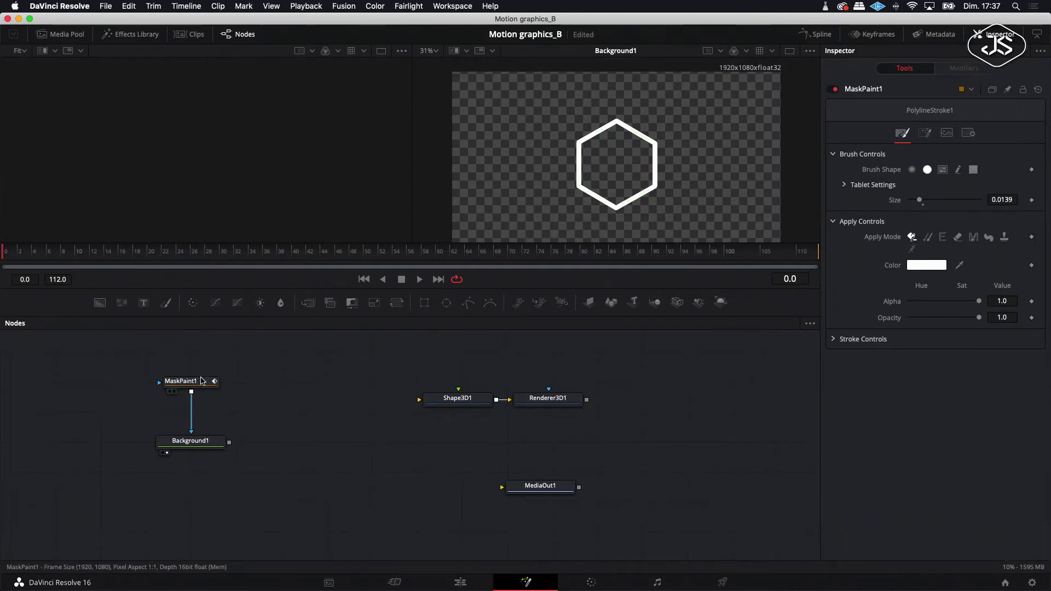
# - Duplicate the MaskPaint1 and Background1 pair and line up the original and the copy side by side
pyautogui.moveTo(220, 357); pyautogui.dragTo(197, 449)
pyautogui.rightClick(197, 449)
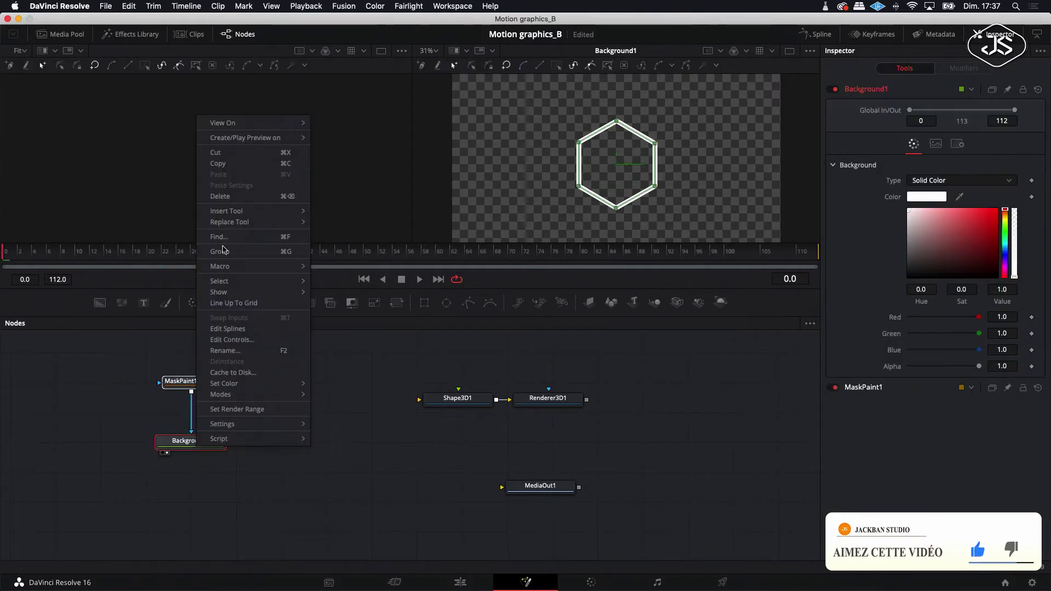
pyautogui.click(262, 410)
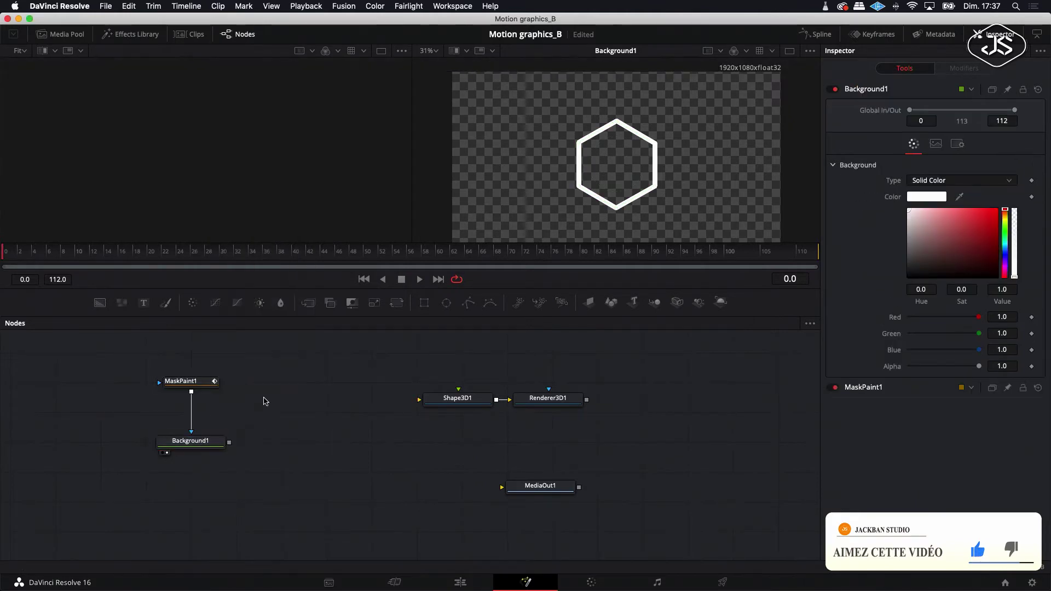
pyautogui.rightClick(264, 401)
pyautogui.click(282, 570)
pyautogui.moveTo(200, 383); pyautogui.dragTo(122, 432)
pyautogui.click(117, 440)
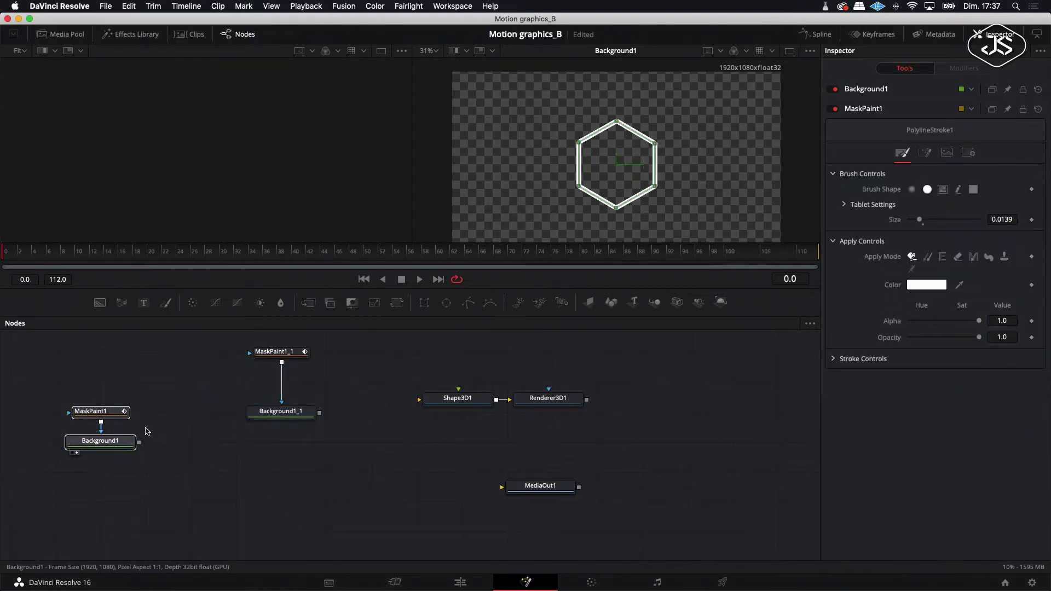
pyautogui.moveTo(293, 351); pyautogui.dragTo(225, 433)
pyautogui.keyDown('ctrl'); pyautogui.click(295, 413); pyautogui.keyUp('ctrl')
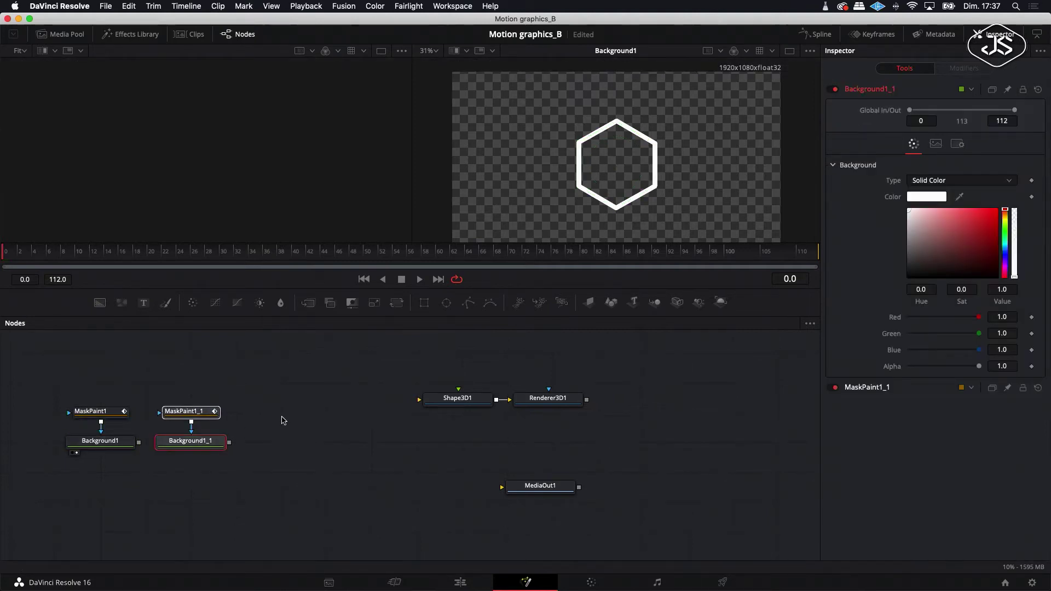
# - Paste another copy of the mask and Background pair and place it beside the first copy
pyautogui.rightClick(282, 420)
pyautogui.click(293, 399)
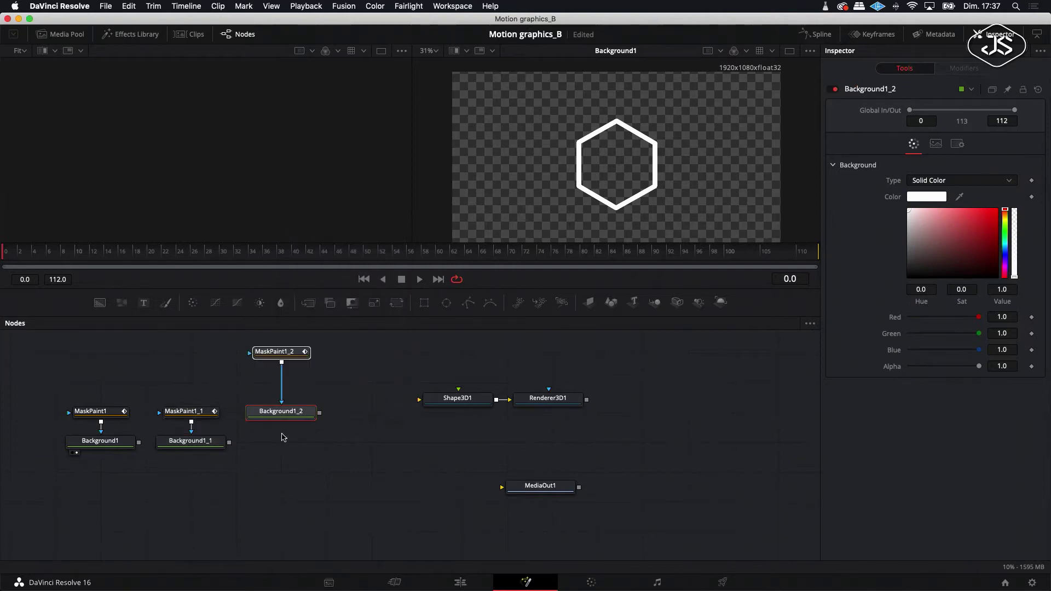
pyautogui.moveTo(285, 357)
pyautogui.mouseDown()
pyautogui.moveTo(272, 440)
pyautogui.moveTo(275, 419)
pyautogui.mouseUp()
pyautogui.click(337, 379)
pyautogui.moveTo(303, 383); pyautogui.dragTo(283, 413)
# - Merge the two copied Backgrounds over Background1 through chained Merge nodes and raise both copied pairs to leave room above the merges
pyautogui.moveTo(194, 382); pyautogui.dragTo(139, 442)
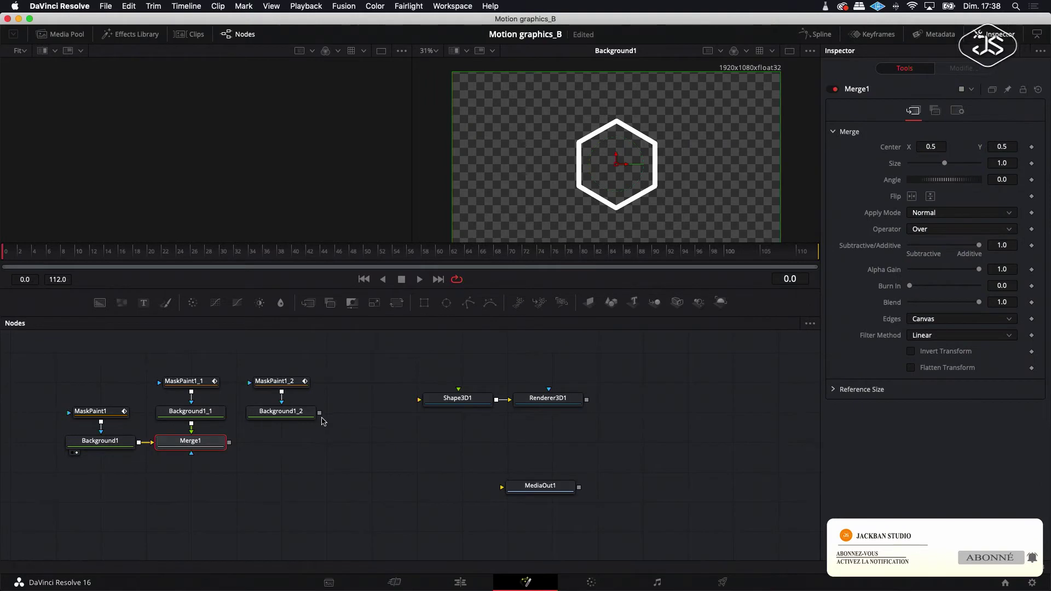
pyautogui.moveTo(319, 413); pyautogui.dragTo(229, 442)
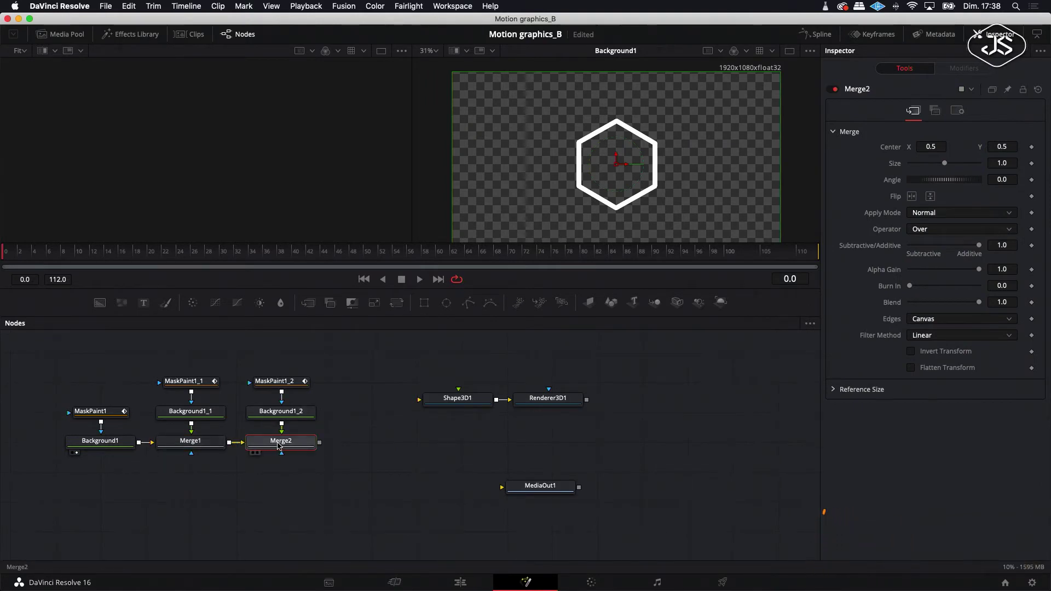
pyautogui.moveTo(191, 365); pyautogui.dragTo(192, 396)
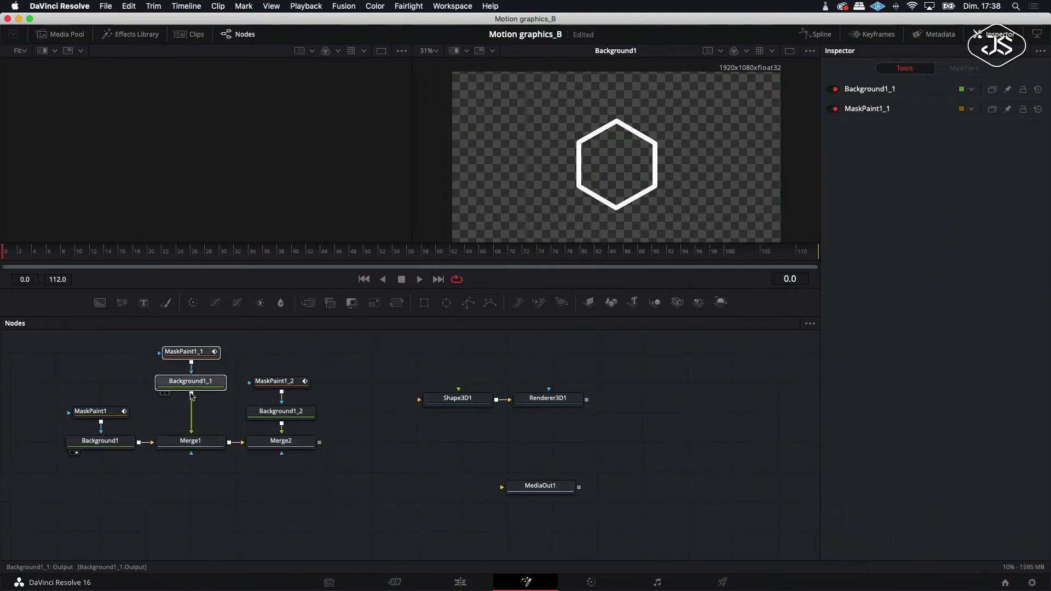
pyautogui.moveTo(278, 366)
pyautogui.mouseDown()
pyautogui.moveTo(277, 412)
pyautogui.moveTo(278, 382)
pyautogui.mouseUp()
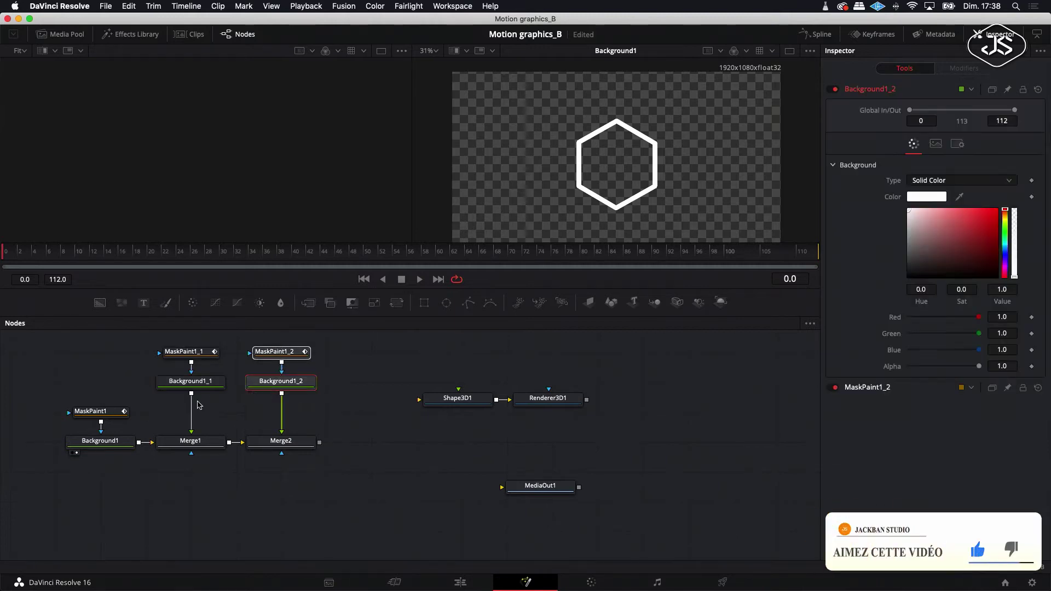
# - View the last Merge node's output and insert a Transform node between Background1_1 and Merge1
pyautogui.click(258, 452)
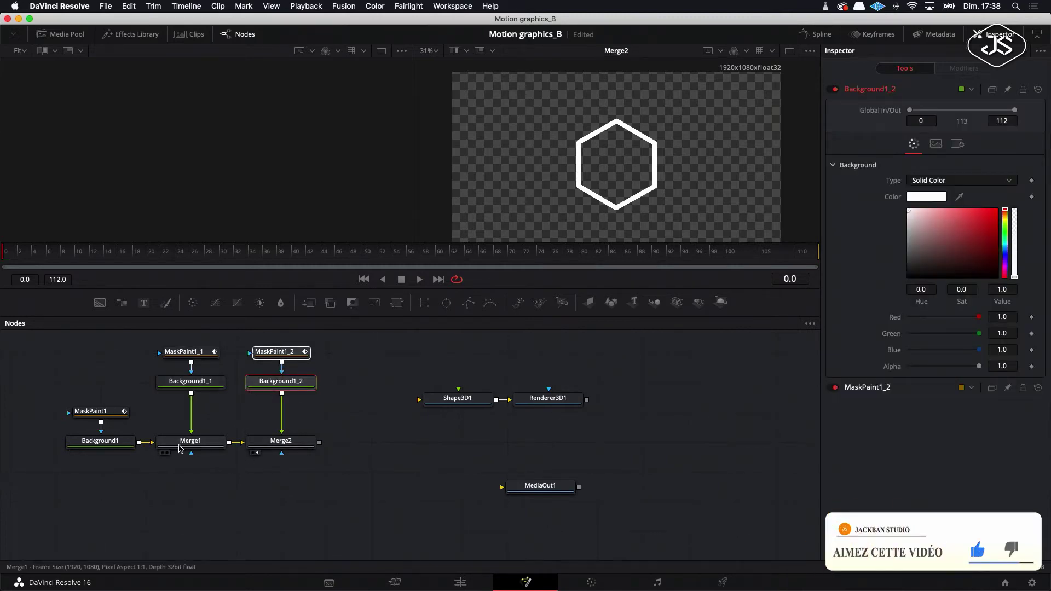
pyautogui.click(180, 443)
pyautogui.click(189, 385)
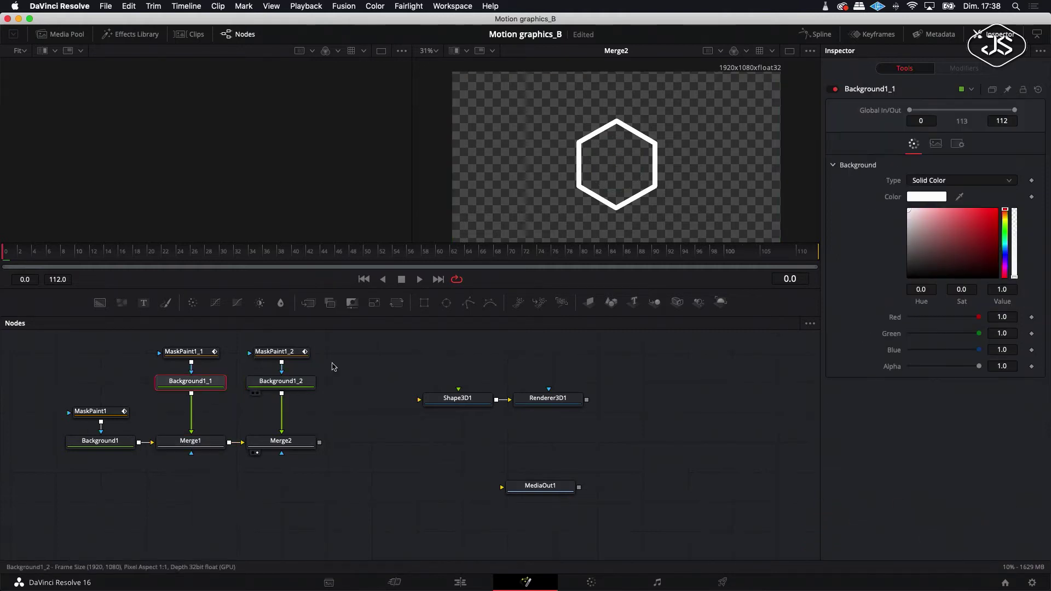
pyautogui.click(397, 303)
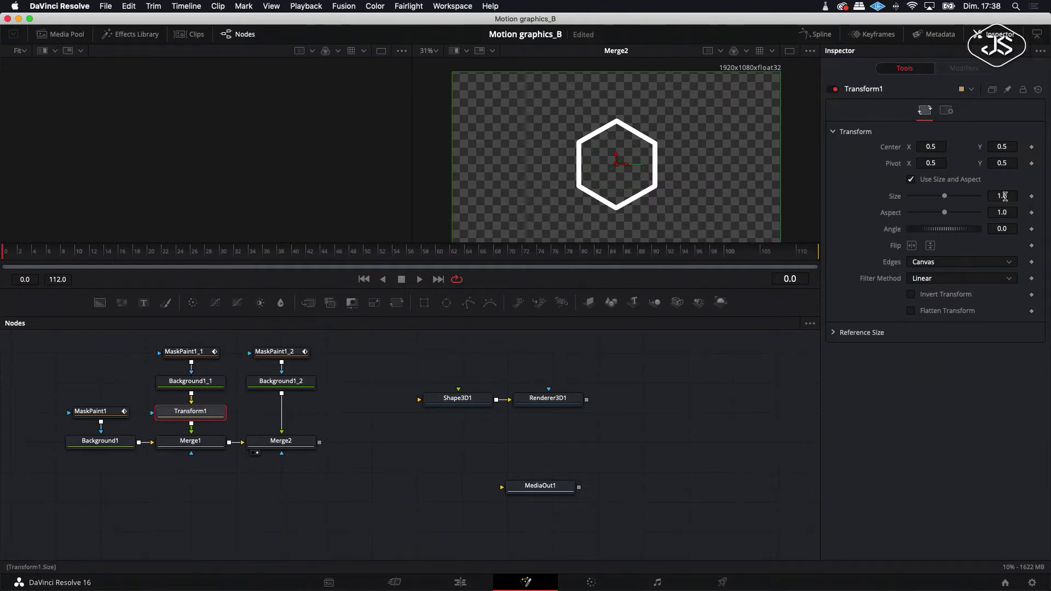
# - Set Transform1's size to 1.144 and reduce the MaskPaint1_1 stroke's brush size to 0.0049
pyautogui.moveTo(1005, 196); pyautogui.dragTo(1043, 196)
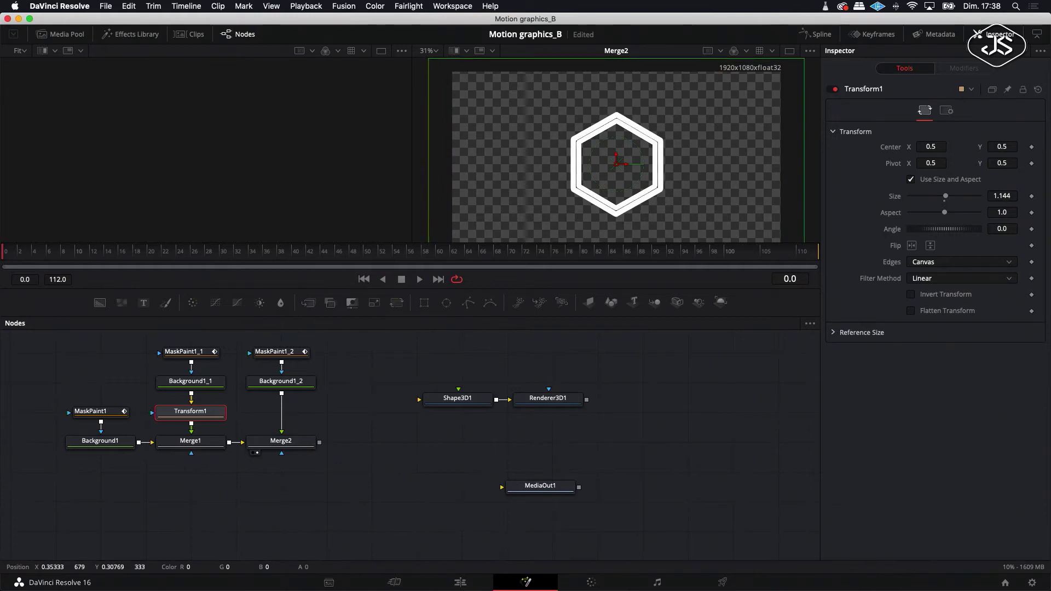
pyautogui.click(189, 351)
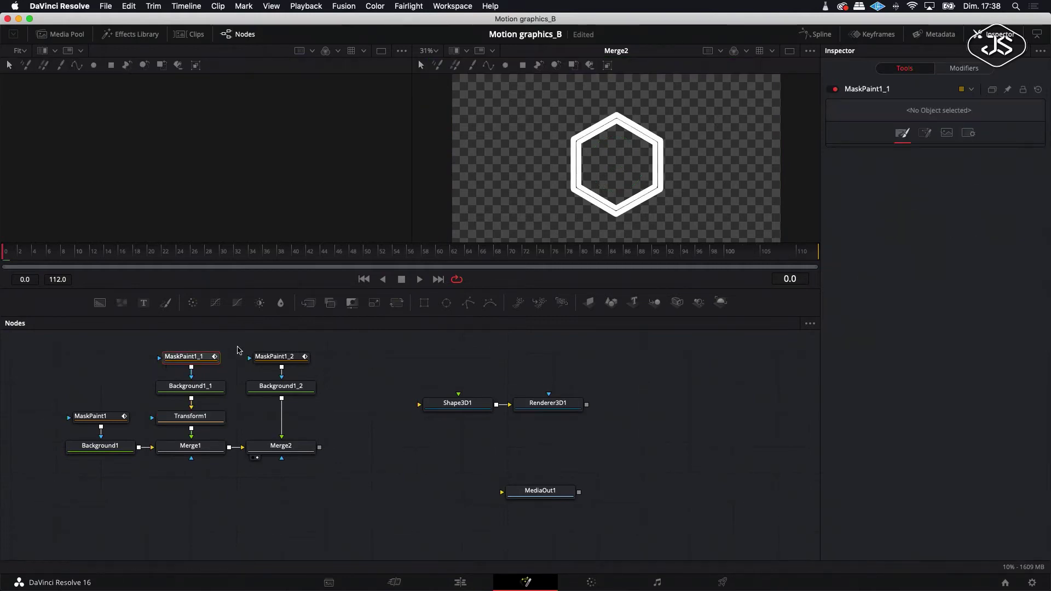
pyautogui.click(960, 67)
pyautogui.moveTo(919, 177); pyautogui.dragTo(914, 178)
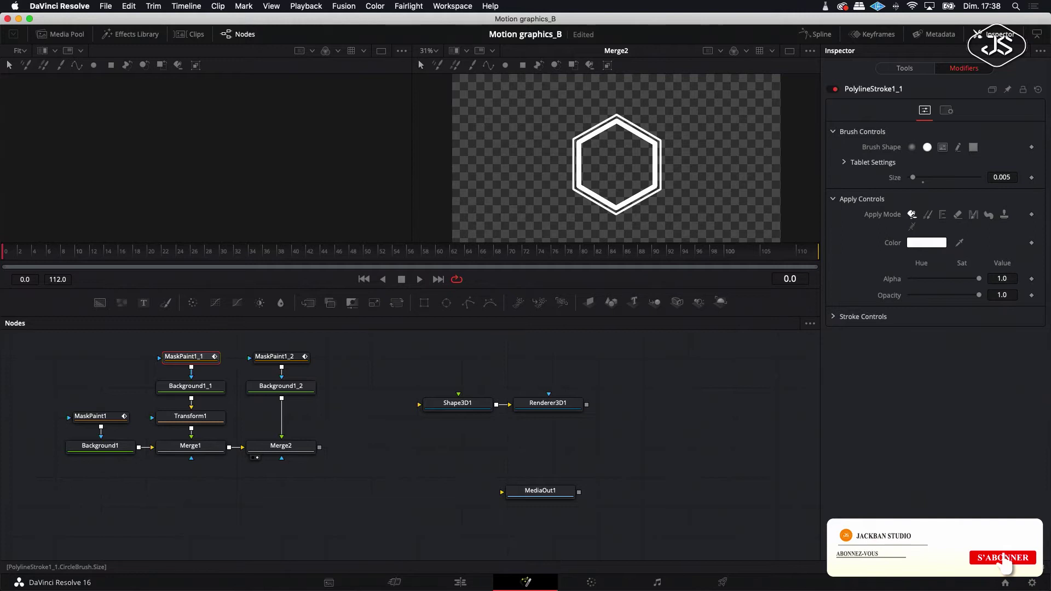
pyautogui.moveTo(912, 177); pyautogui.dragTo(912, 177)
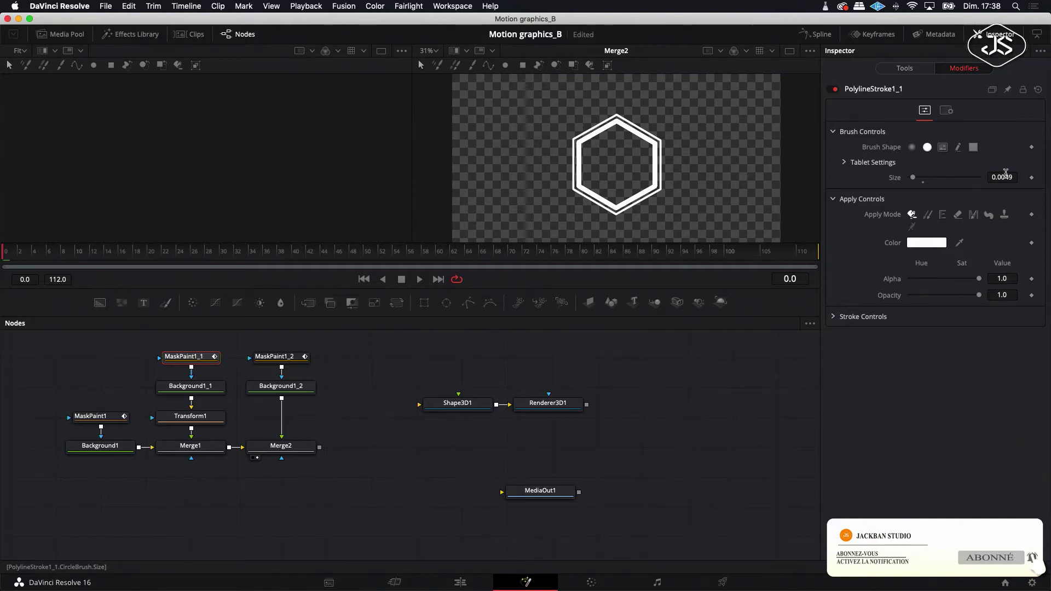
# - Insert a Transform node between Background1_2 and Merge2 and set its size to 0.858
pyautogui.click(276, 391)
pyautogui.click(395, 302)
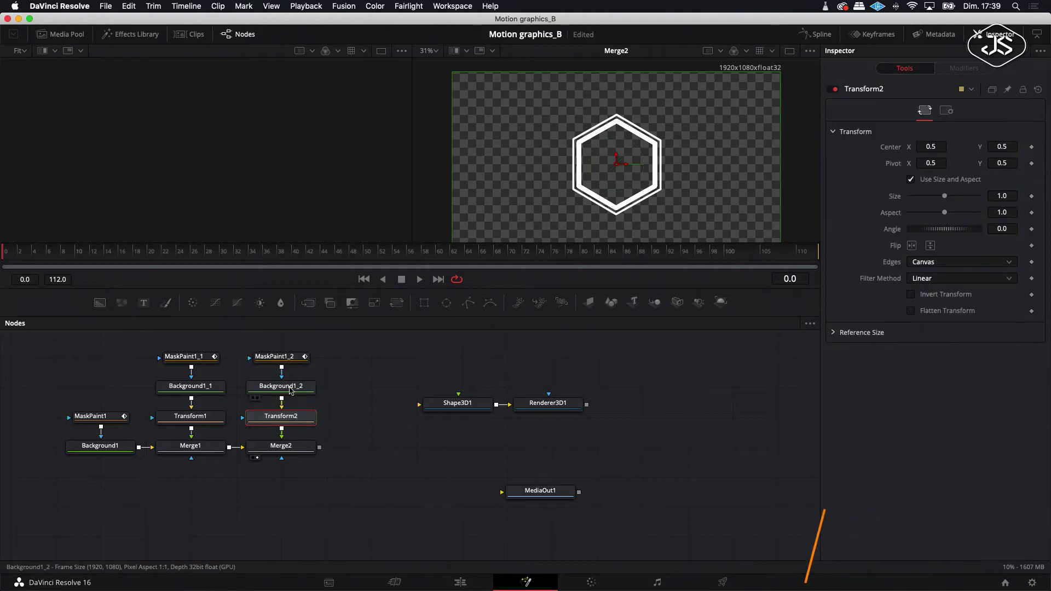
pyautogui.click(277, 358)
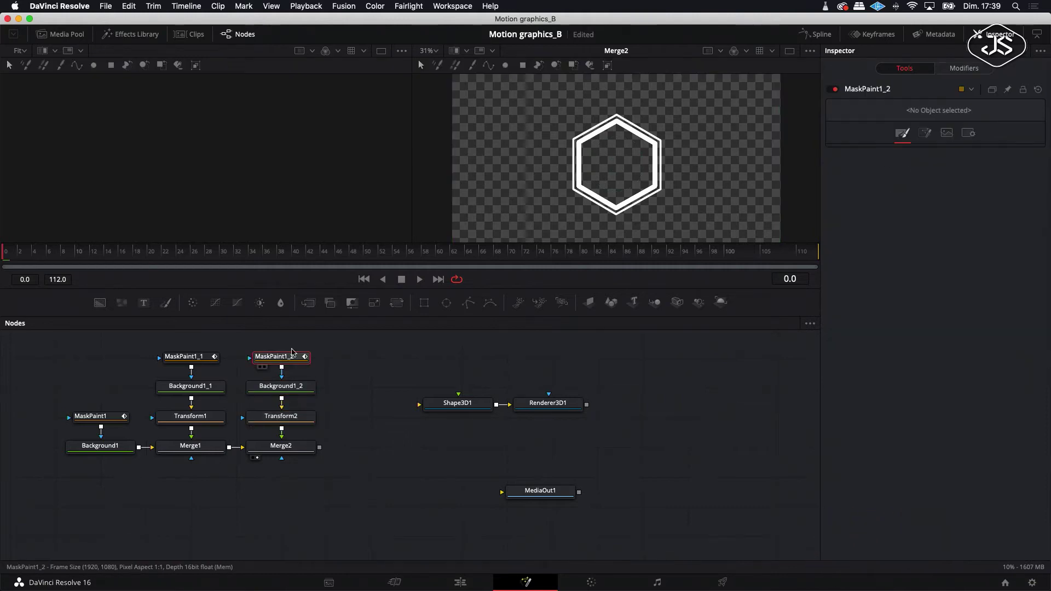
pyautogui.click(977, 69)
pyautogui.click(281, 416)
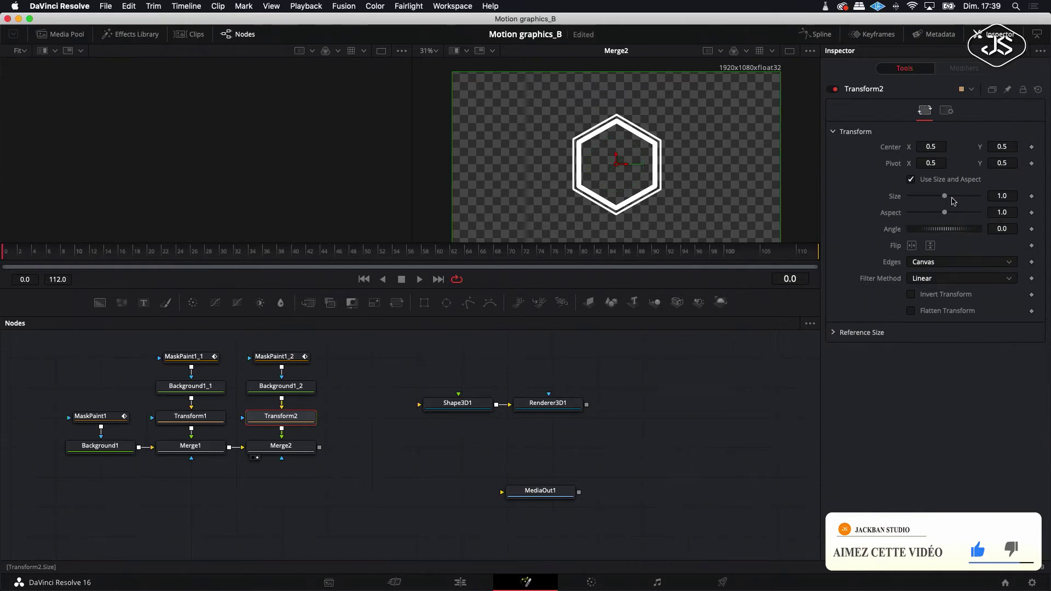
pyautogui.moveTo(1005, 194); pyautogui.dragTo(983, 195)
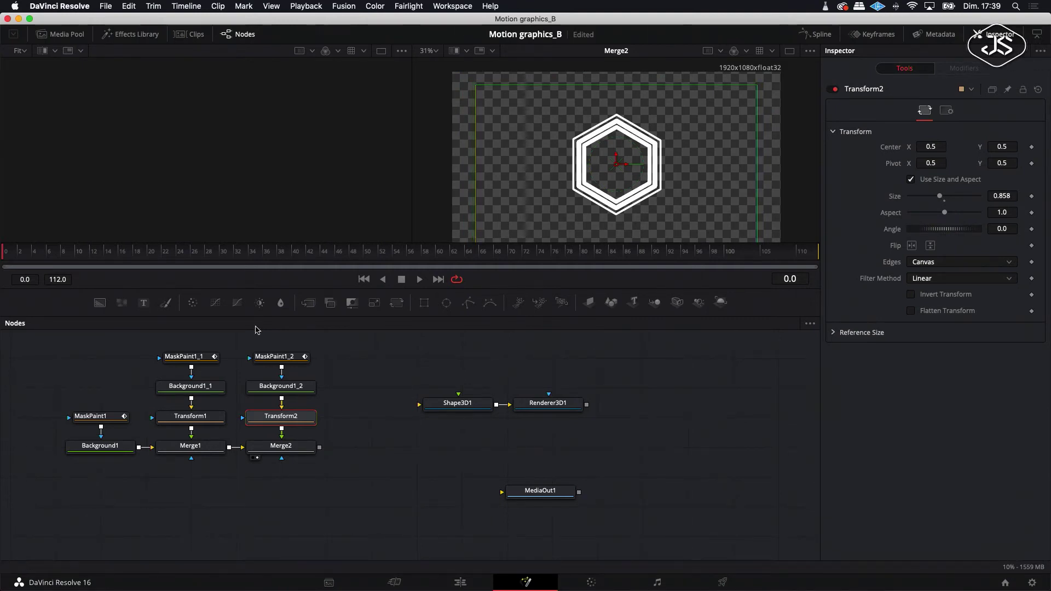
# - Reduce the MaskPaint1_2 stroke's brush size to 0.0055 and switch to a single viewer
pyautogui.click(274, 356)
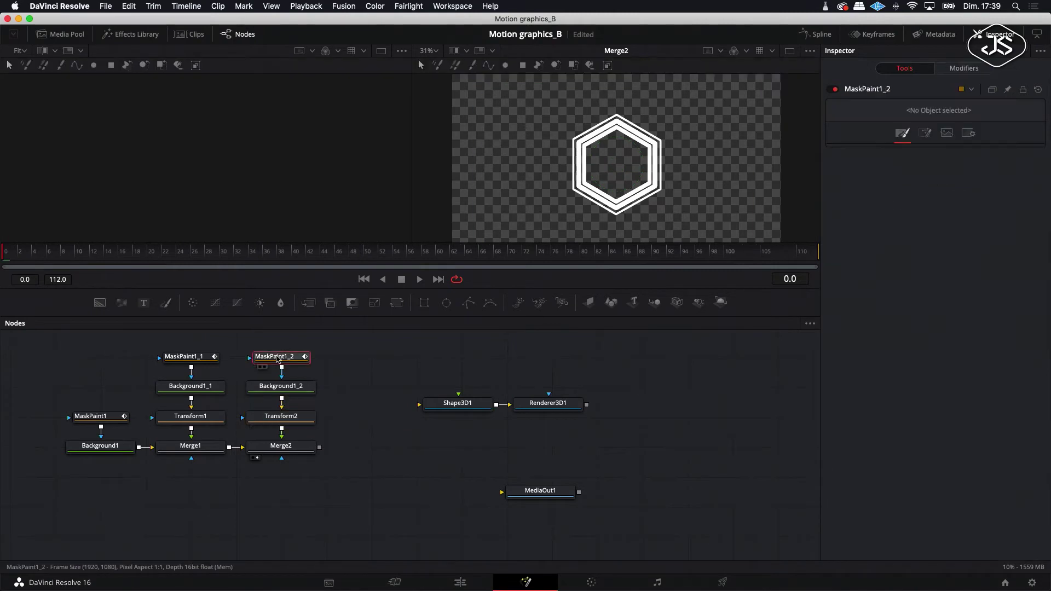
pyautogui.click(964, 68)
pyautogui.moveTo(1009, 177); pyautogui.dragTo(977, 177)
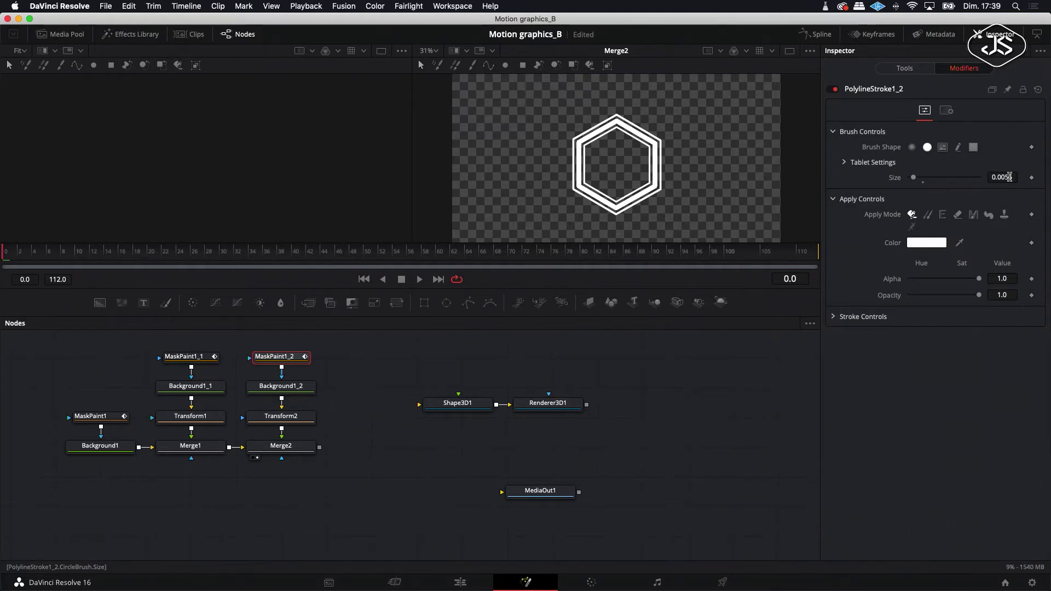
pyautogui.click(789, 51)
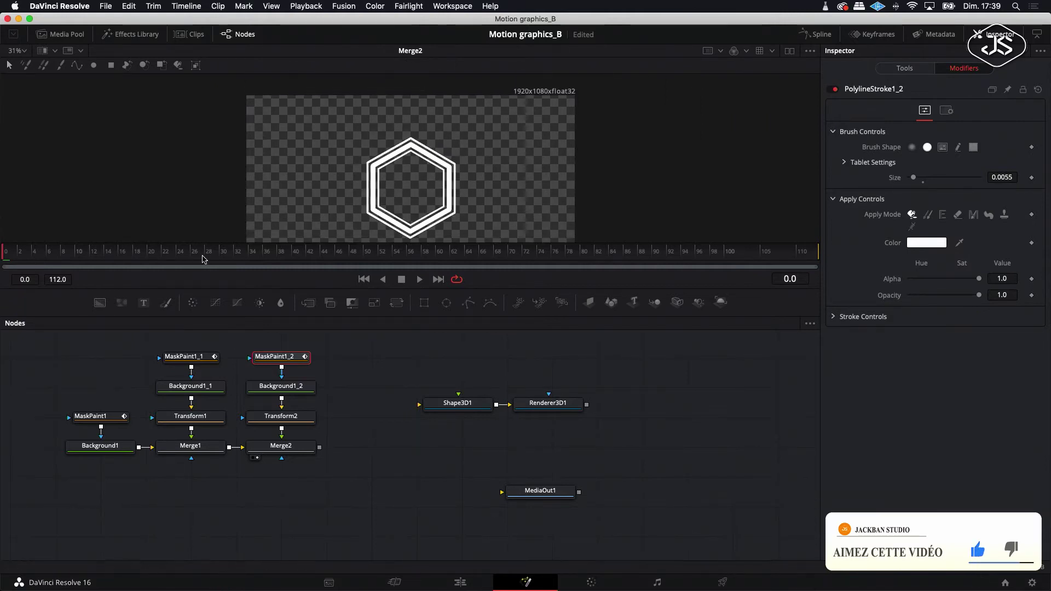
# - Keyframe the MaskPaint1 stroke's Write On end from 0.0 at frame 0 to 1.0 at frame 20
pyautogui.click(96, 415)
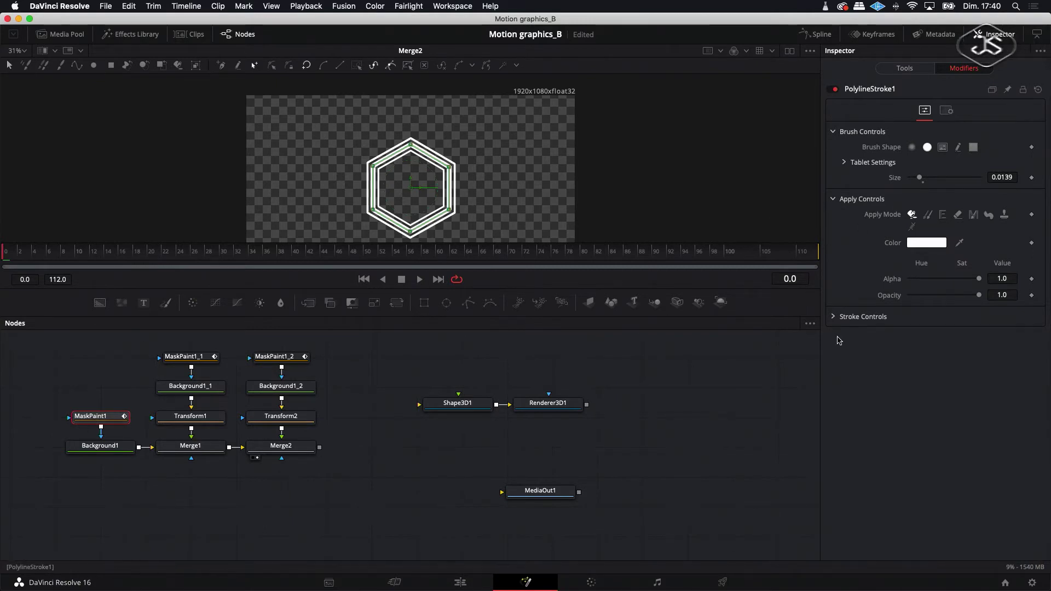
pyautogui.click(834, 317)
pyautogui.moveTo(1012, 368)
pyautogui.mouseDown()
pyautogui.moveTo(892, 361)
pyautogui.moveTo(903, 364)
pyautogui.mouseUp()
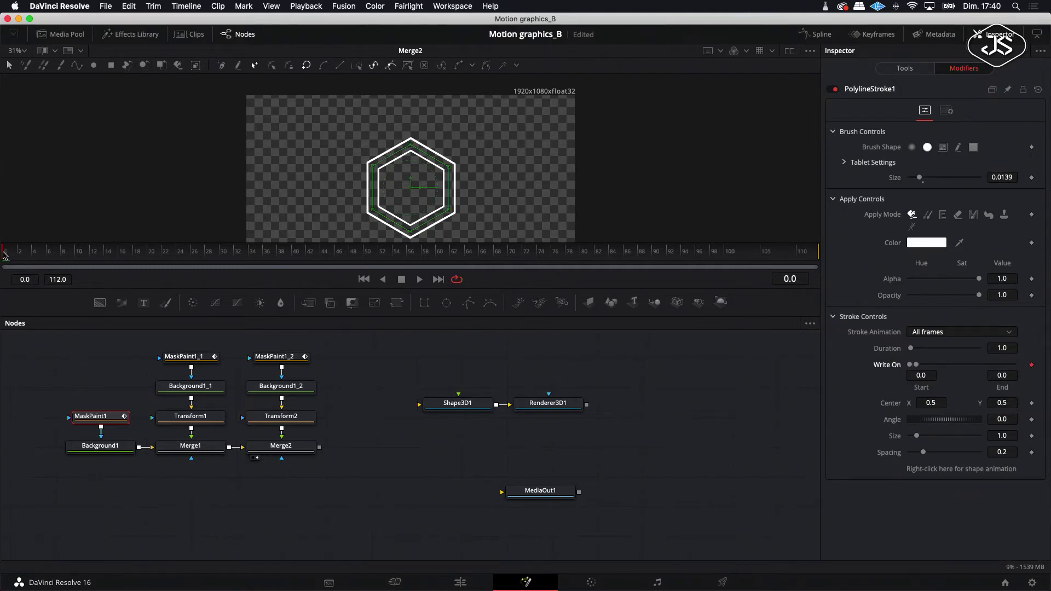
pyautogui.moveTo(4, 255); pyautogui.dragTo(151, 262)
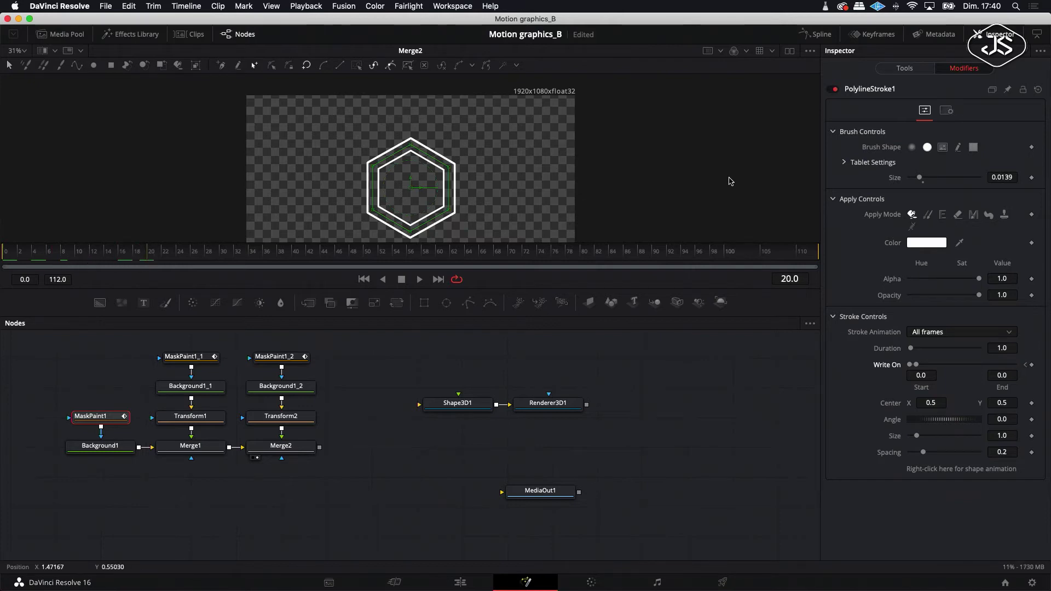
pyautogui.moveTo(916, 366); pyautogui.dragTo(1008, 365)
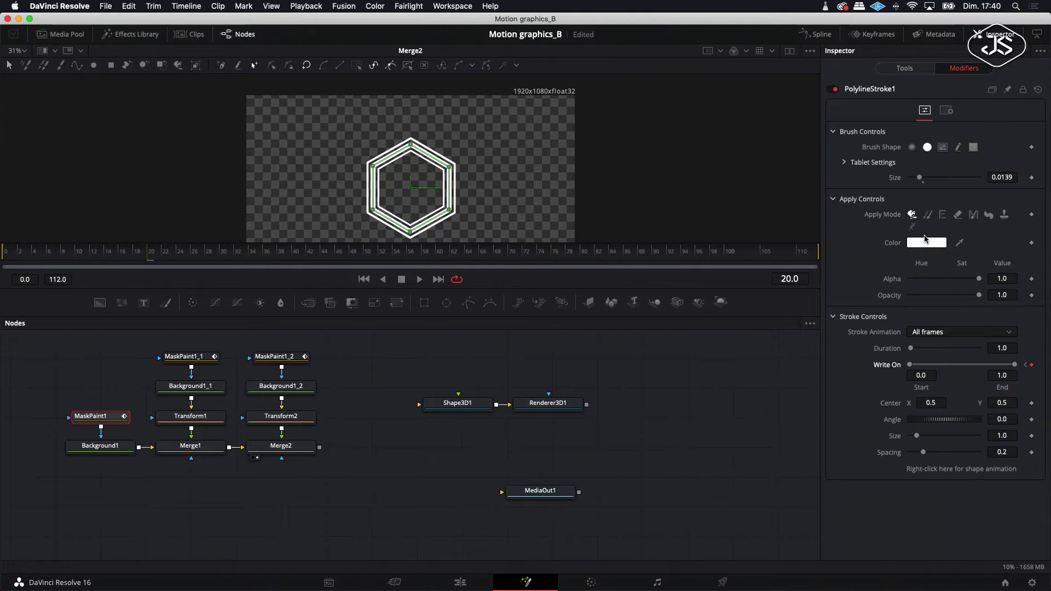
# - Display MaskPaint1's Write On End curve in the Spline editor, smooth it and stretch the last keyframe's handle back to frame 0
pyautogui.click(818, 34)
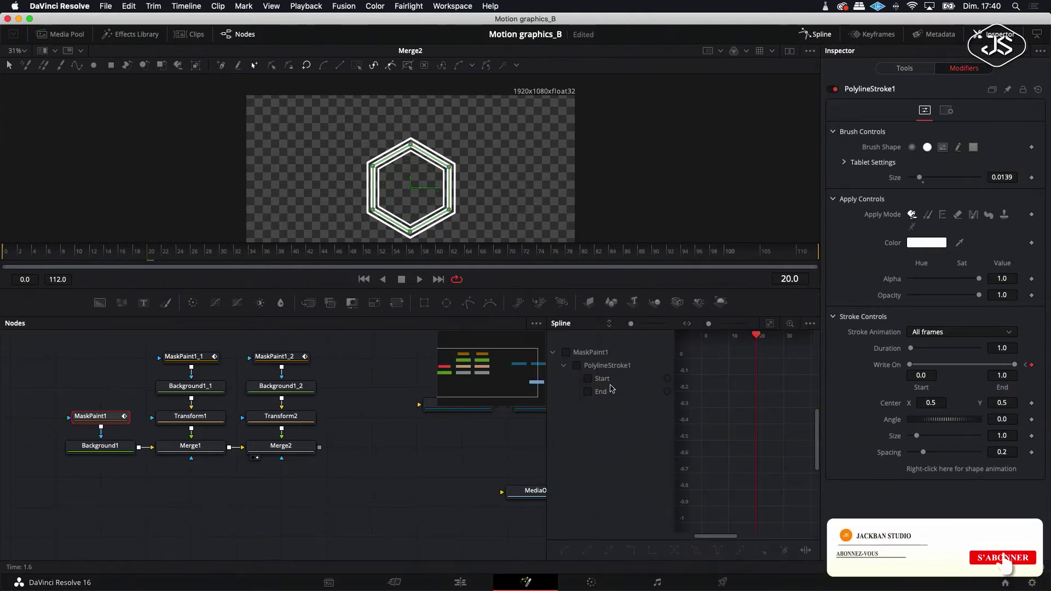
pyautogui.click(588, 378)
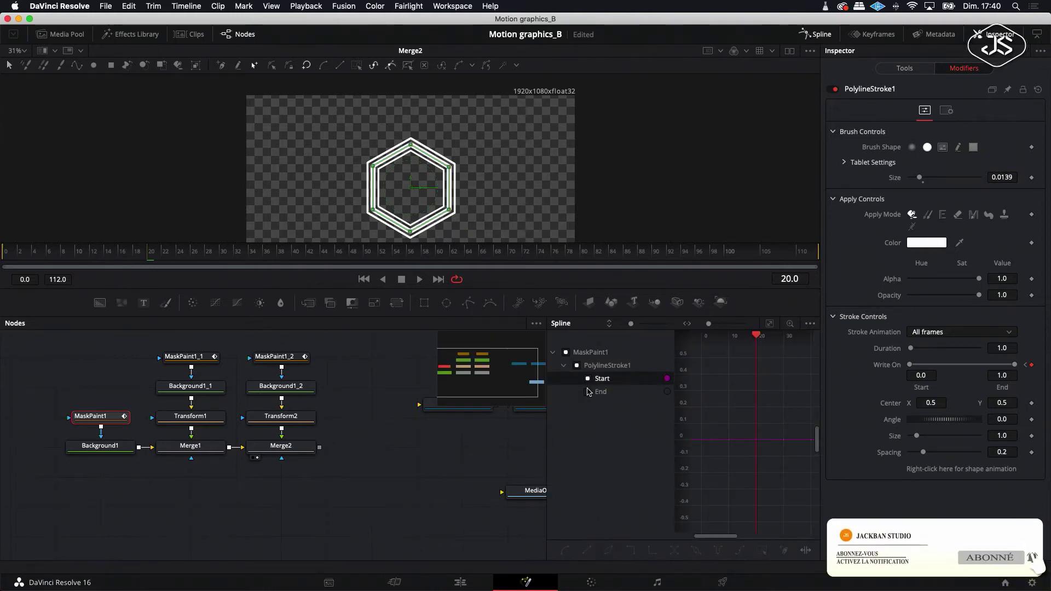
pyautogui.click(587, 392)
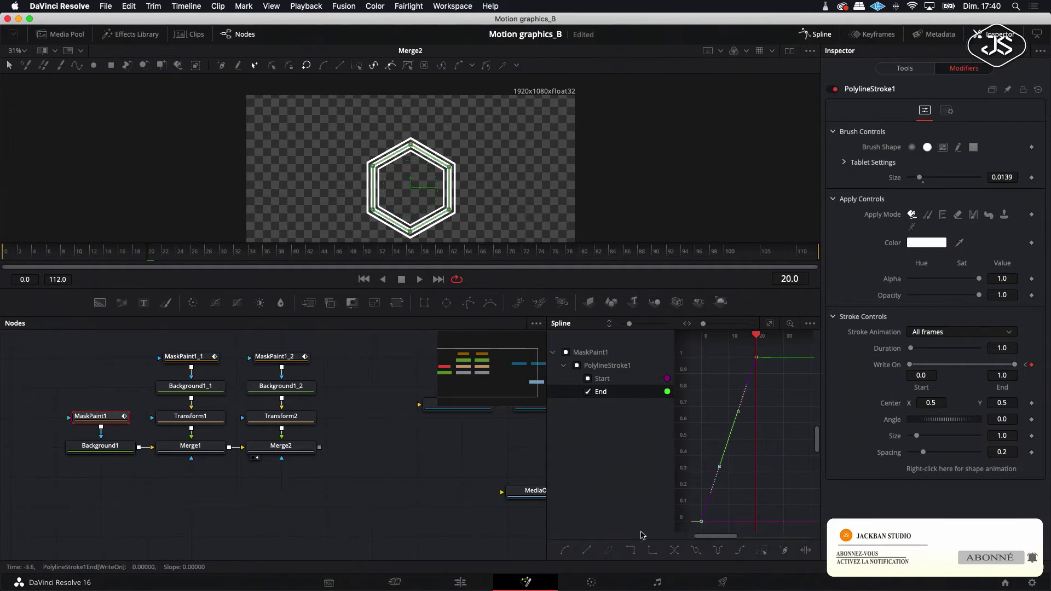
pyautogui.click(564, 550)
pyautogui.moveTo(756, 336); pyautogui.dragTo(701, 360)
# - Keyframe the MaskPaint1_1 stroke's Write On end from 0.0 at frame 4 to 1.0 at frame 24
pyautogui.click(183, 356)
pyautogui.click(833, 317)
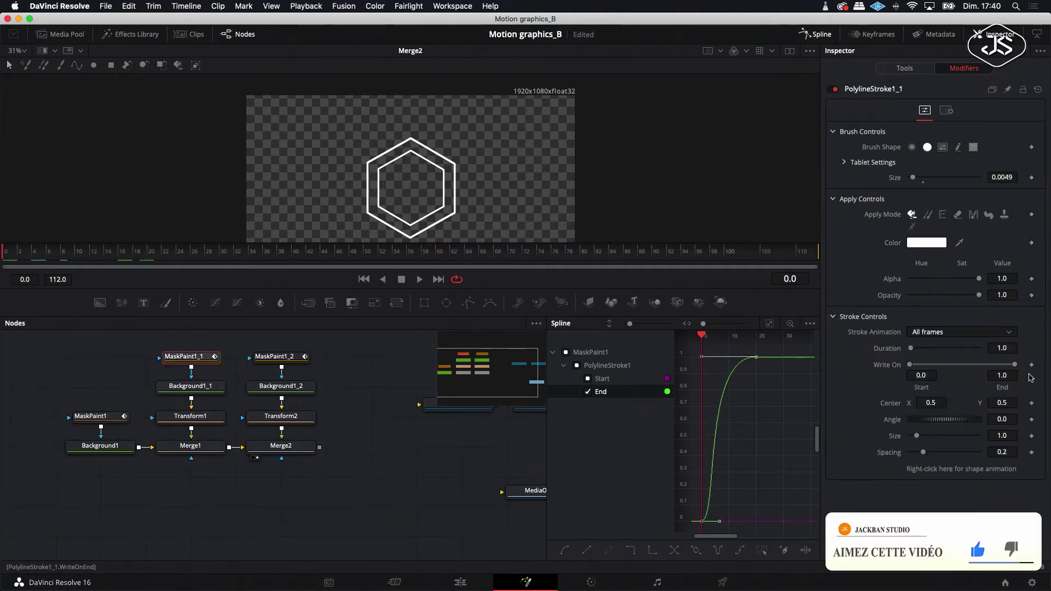
pyautogui.moveTo(983, 366); pyautogui.dragTo(872, 357)
pyautogui.moveTo(7, 259); pyautogui.dragTo(32, 258)
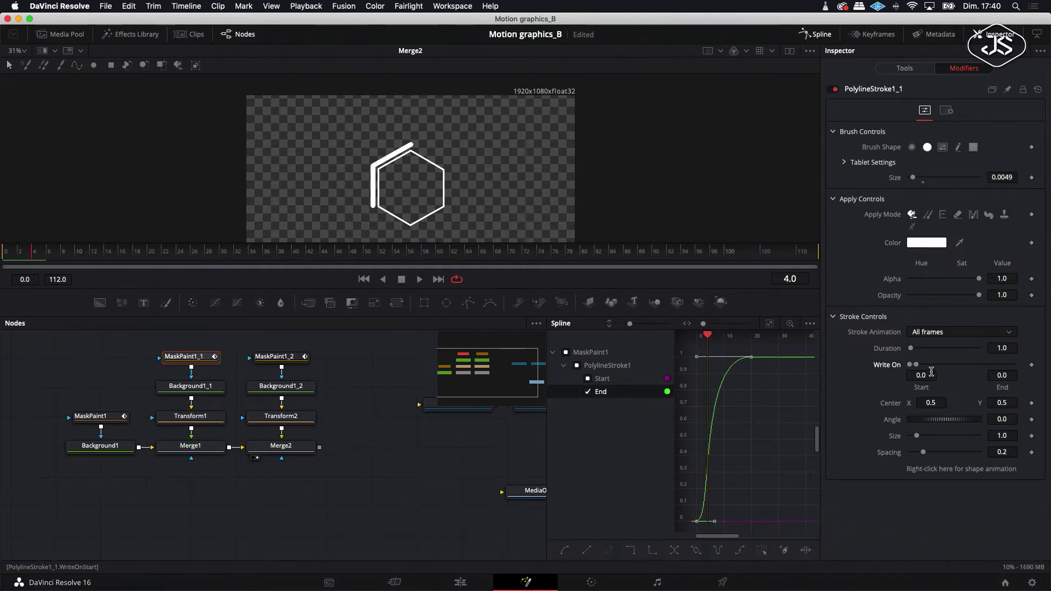
pyautogui.click(1032, 366)
pyautogui.moveTo(33, 257); pyautogui.dragTo(177, 265)
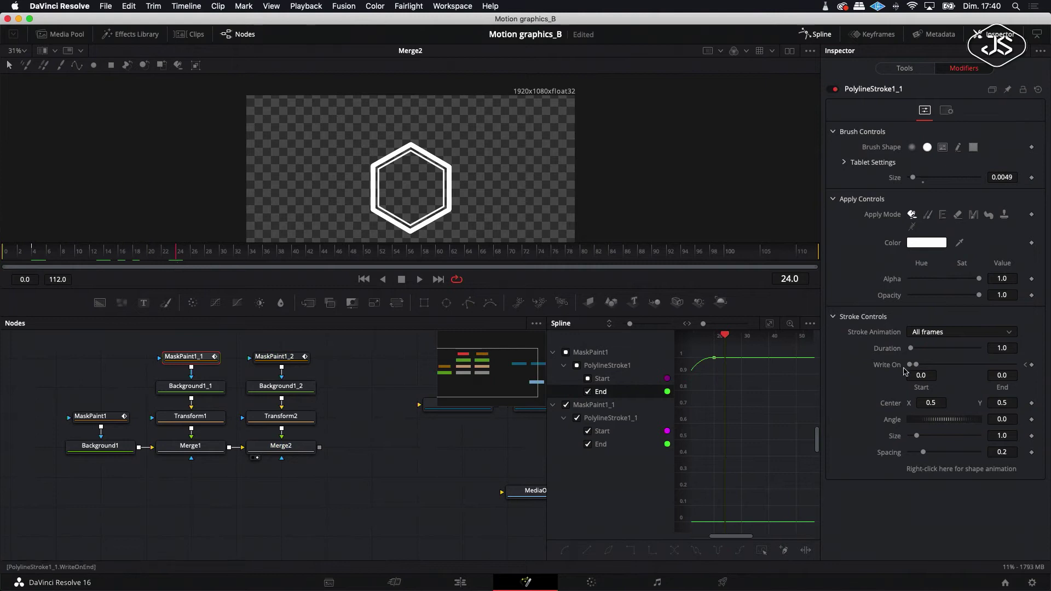
pyautogui.moveTo(917, 365); pyautogui.dragTo(1032, 368)
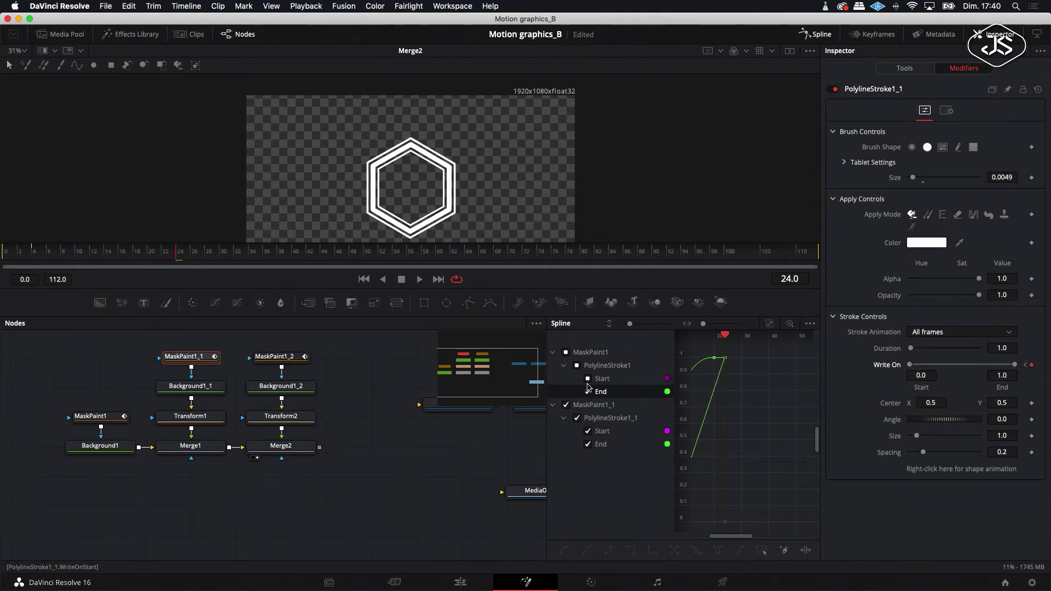
# - Limit the Spline editor to the selected tool, smooth MaskPaint1_1's End curve and stretch its last keyframe's handle back to frame 4
pyautogui.click(810, 324)
pyautogui.click(751, 354)
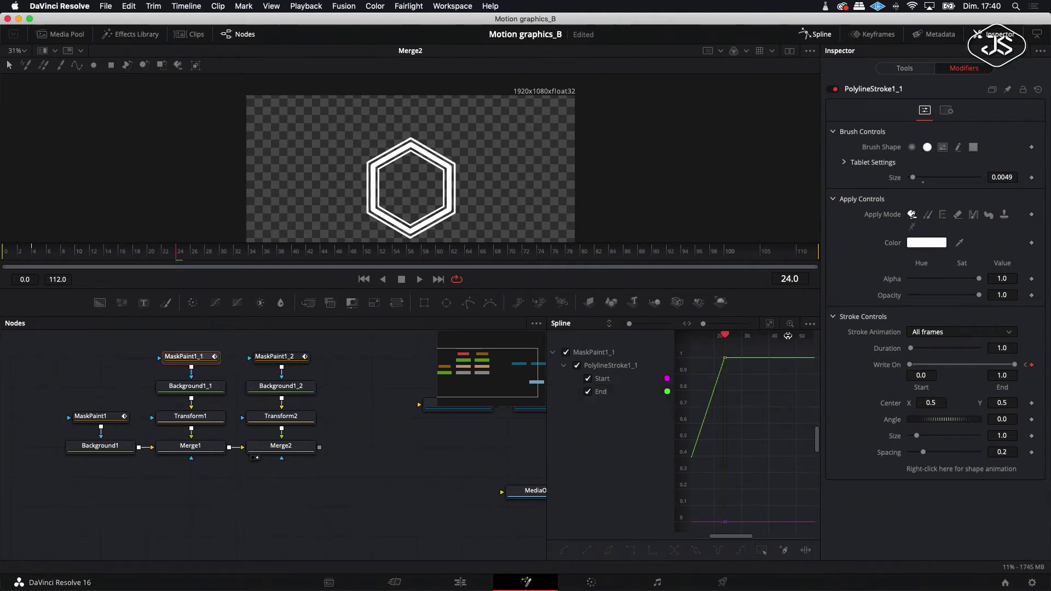
pyautogui.click(601, 382)
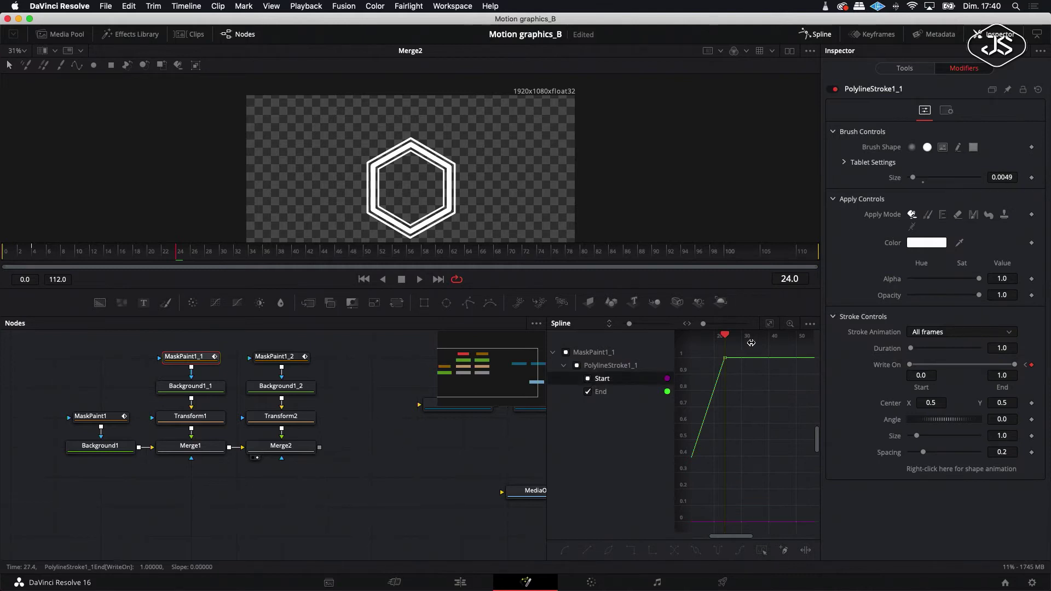
pyautogui.moveTo(806, 374); pyautogui.dragTo(682, 537)
pyautogui.click(566, 550)
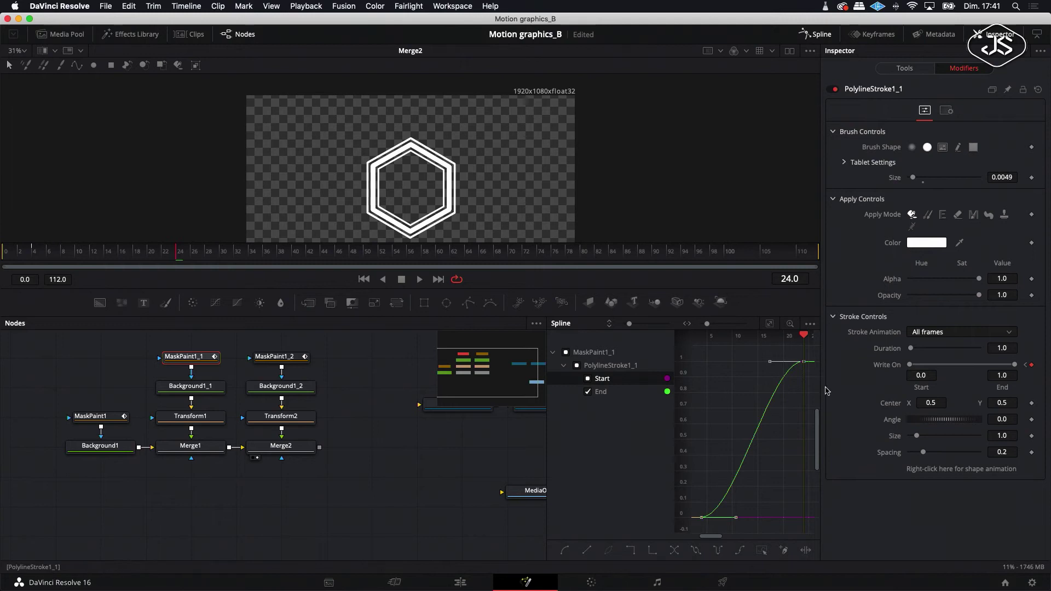
pyautogui.moveTo(803, 335)
pyautogui.mouseDown()
pyautogui.moveTo(716, 336)
pyautogui.moveTo(702, 362)
pyautogui.mouseUp()
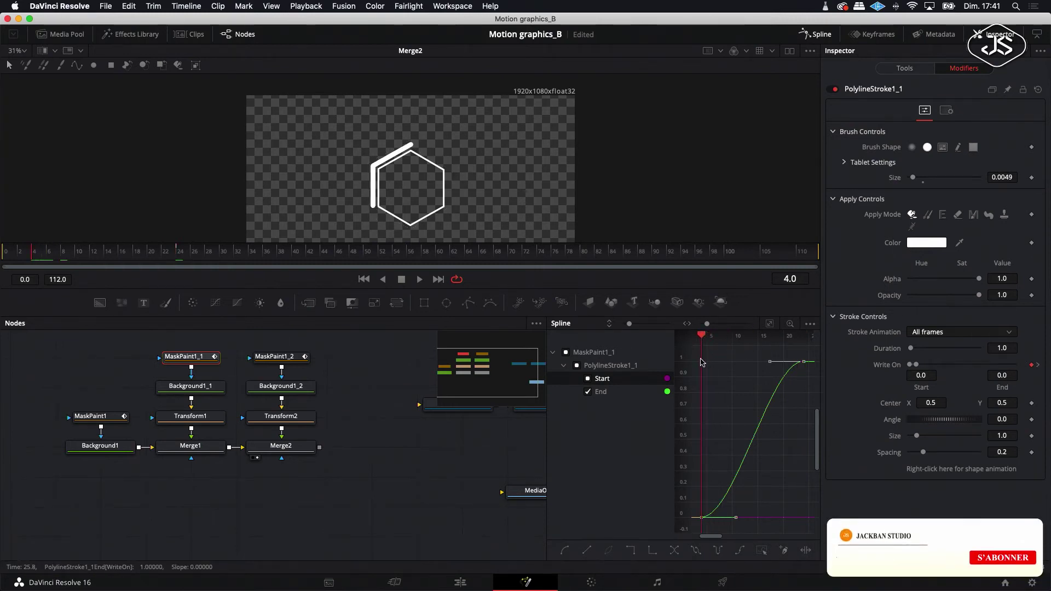
pyautogui.moveTo(765, 365); pyautogui.dragTo(700, 361)
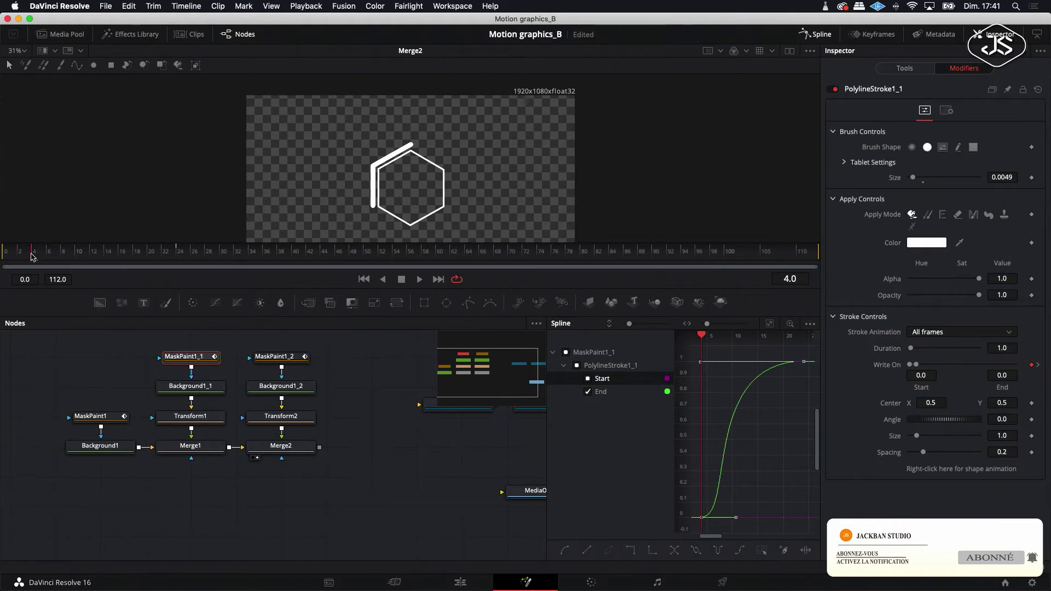
# - Keyframe the MaskPaint1_2 stroke's Write On end from 0.0 at frame 8 to 1.0 at frame 28
pyautogui.moveTo(32, 256); pyautogui.dragTo(63, 258)
pyautogui.click(274, 357)
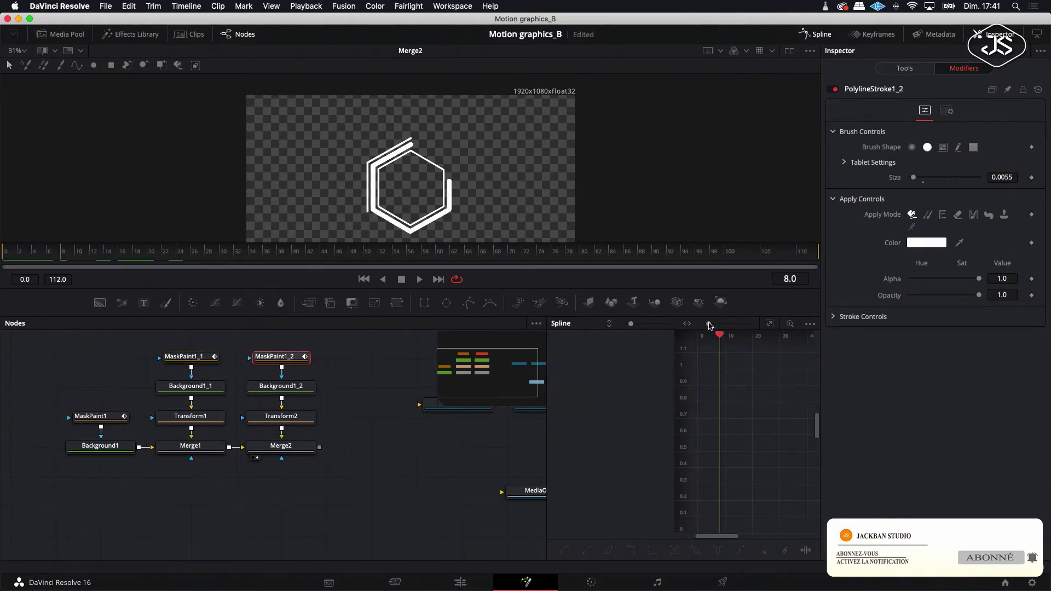
pyautogui.click(833, 318)
pyautogui.moveTo(1002, 365); pyautogui.dragTo(905, 367)
pyautogui.click(1032, 365)
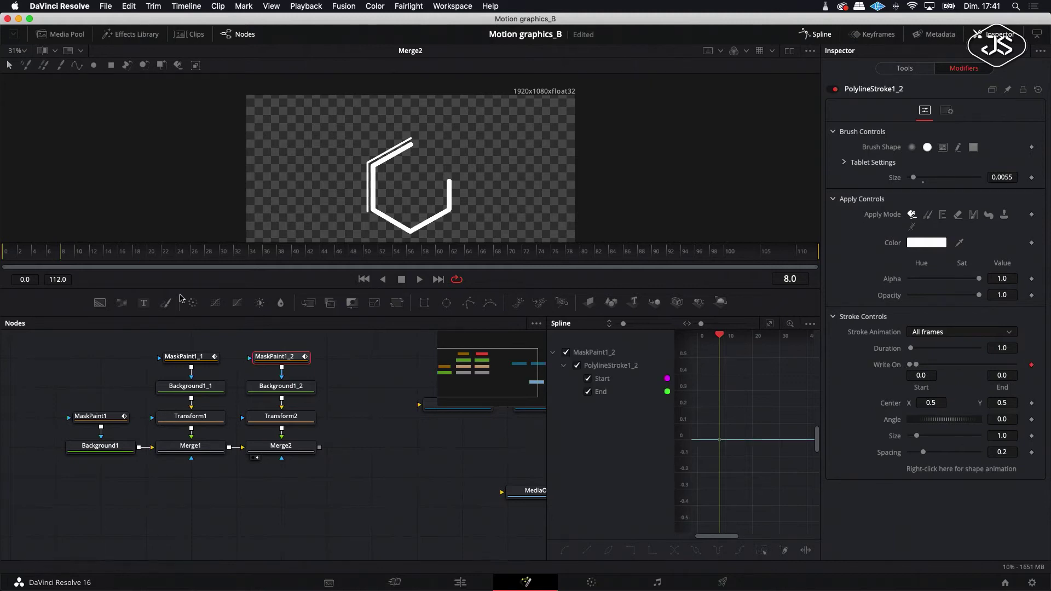
pyautogui.click(115, 264)
pyautogui.moveTo(115, 265); pyautogui.dragTo(206, 267)
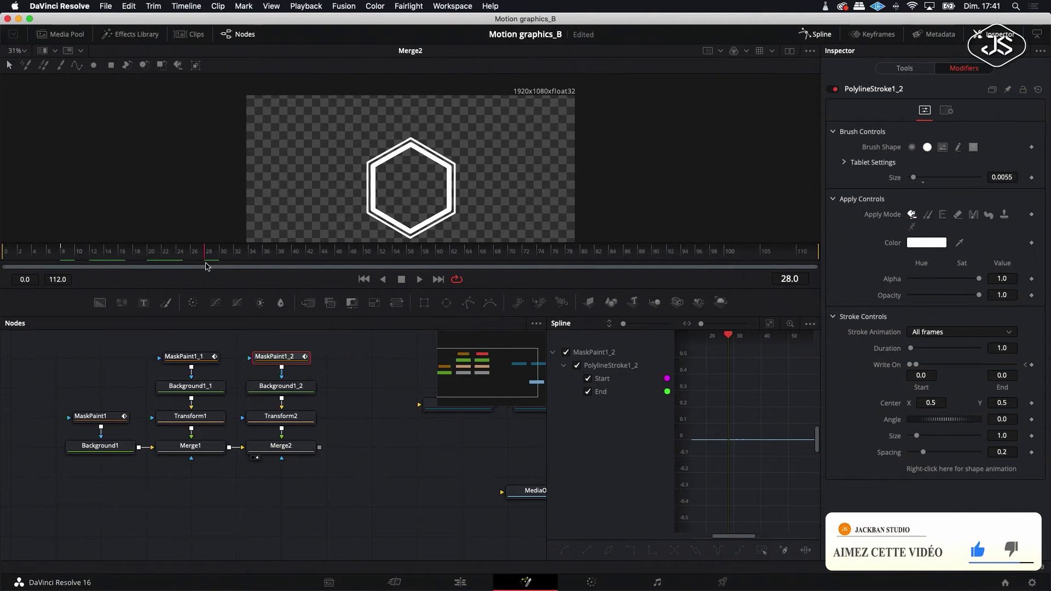
pyautogui.moveTo(922, 366); pyautogui.dragTo(1014, 365)
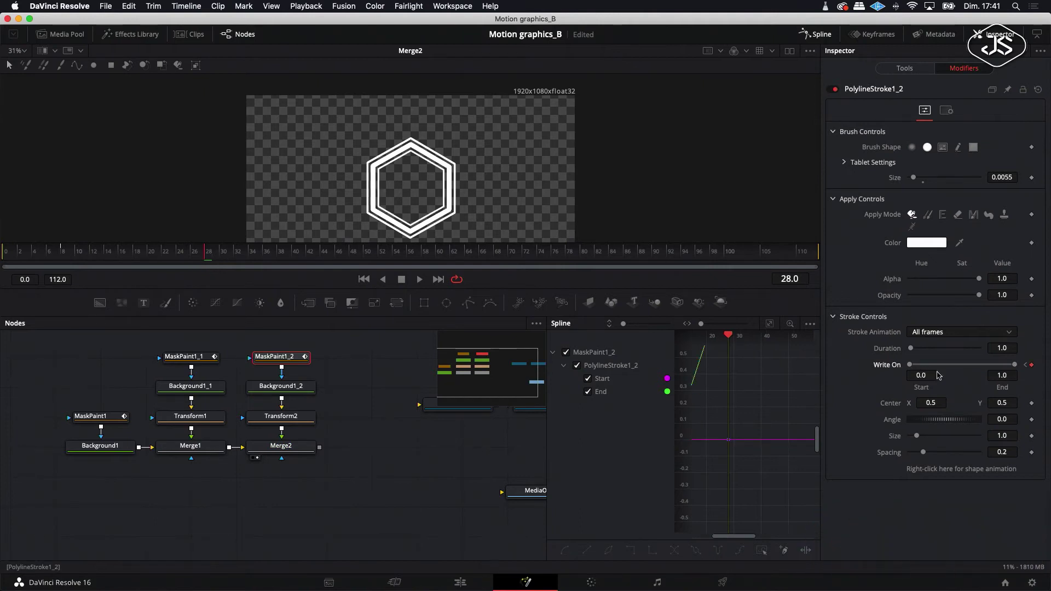
# - Smooth MaskPaint1_2's Write On End curve and stretch its last keyframe's handle back to frame 8
pyautogui.click(587, 378)
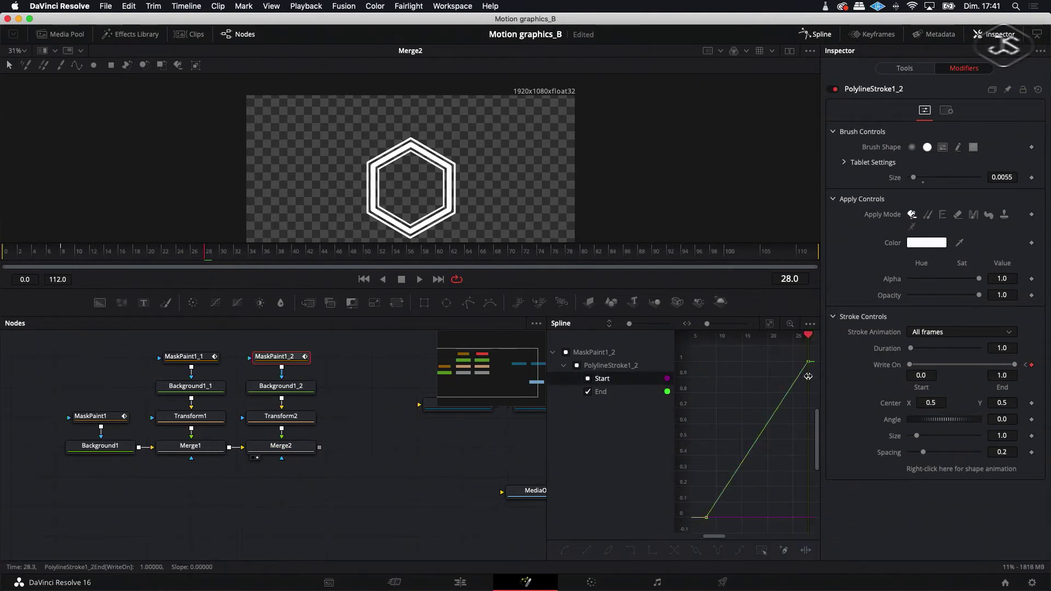
pyautogui.moveTo(817, 384); pyautogui.dragTo(813, 531)
pyautogui.moveTo(701, 348); pyautogui.dragTo(819, 530)
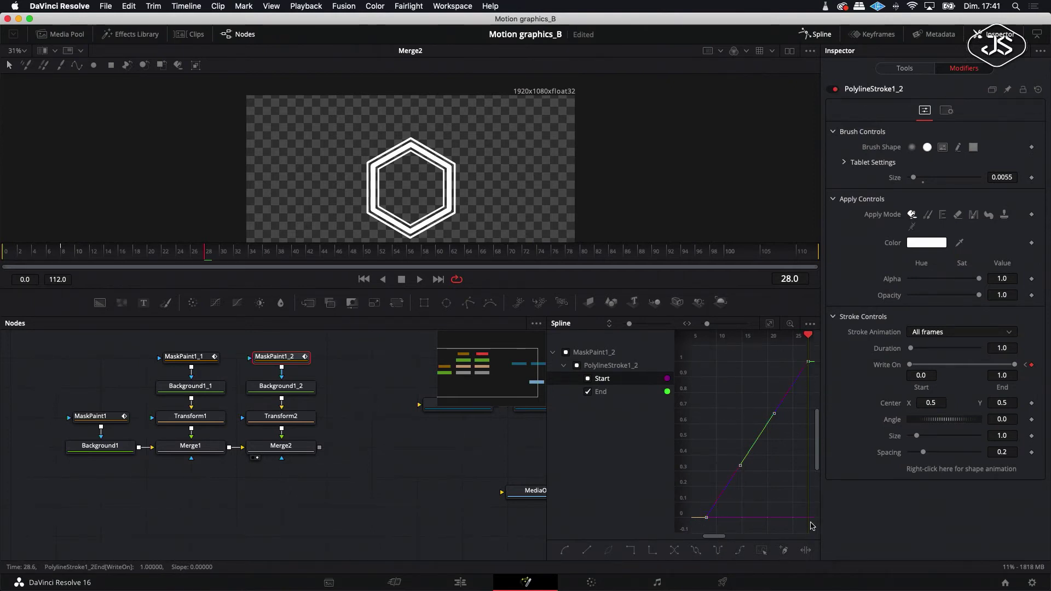
pyautogui.click(565, 553)
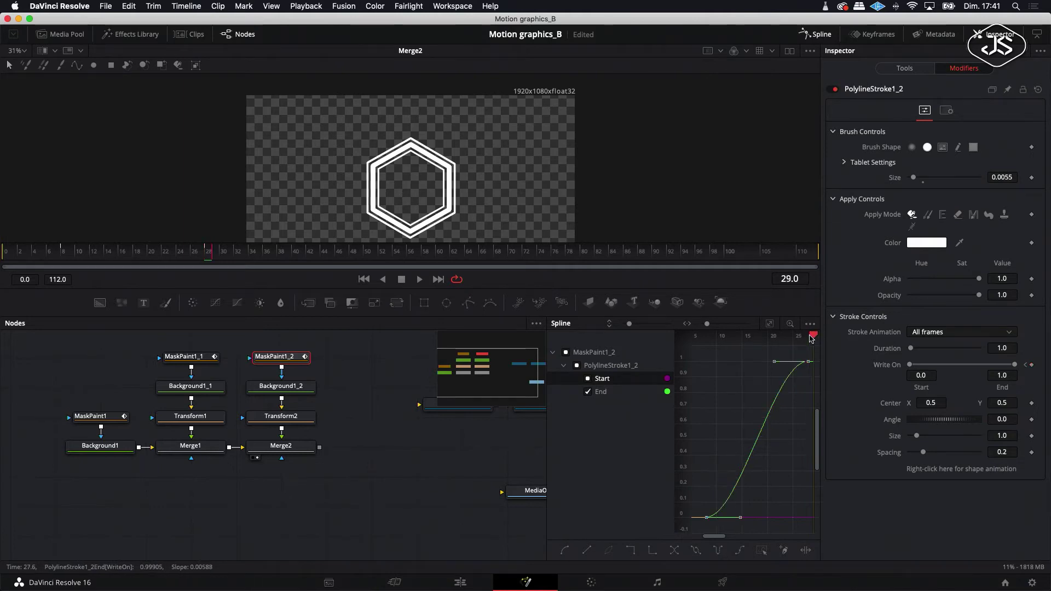
pyautogui.moveTo(810, 337); pyautogui.dragTo(708, 362)
pyautogui.moveTo(771, 365); pyautogui.dragTo(706, 365)
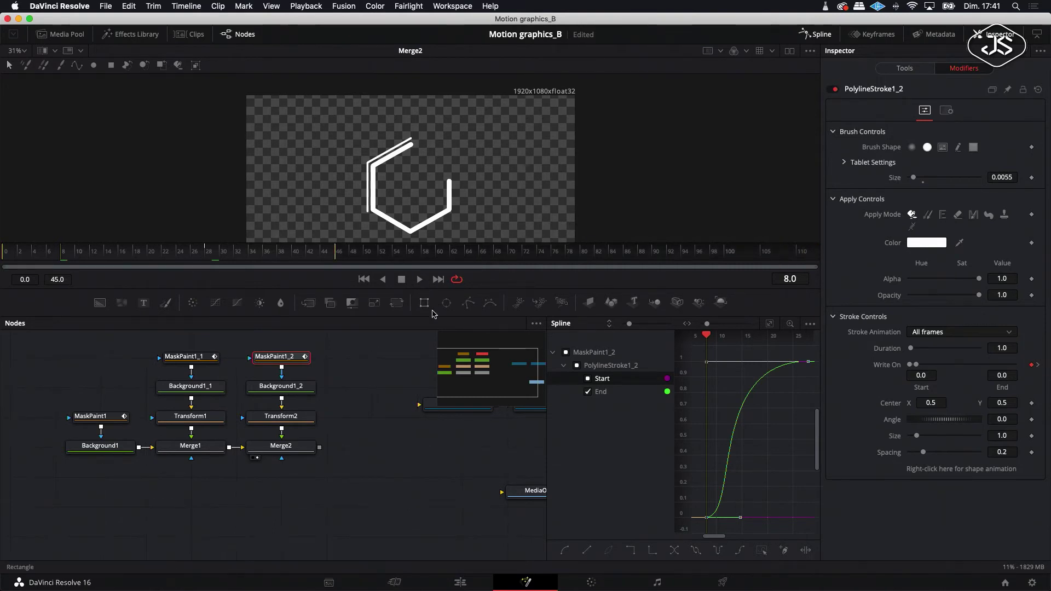
# - Shorten the render range to end at frame 39 and play back the staggered hexagon animation
pyautogui.moveTo(335, 253); pyautogui.dragTo(291, 253)
pyautogui.click(419, 279)
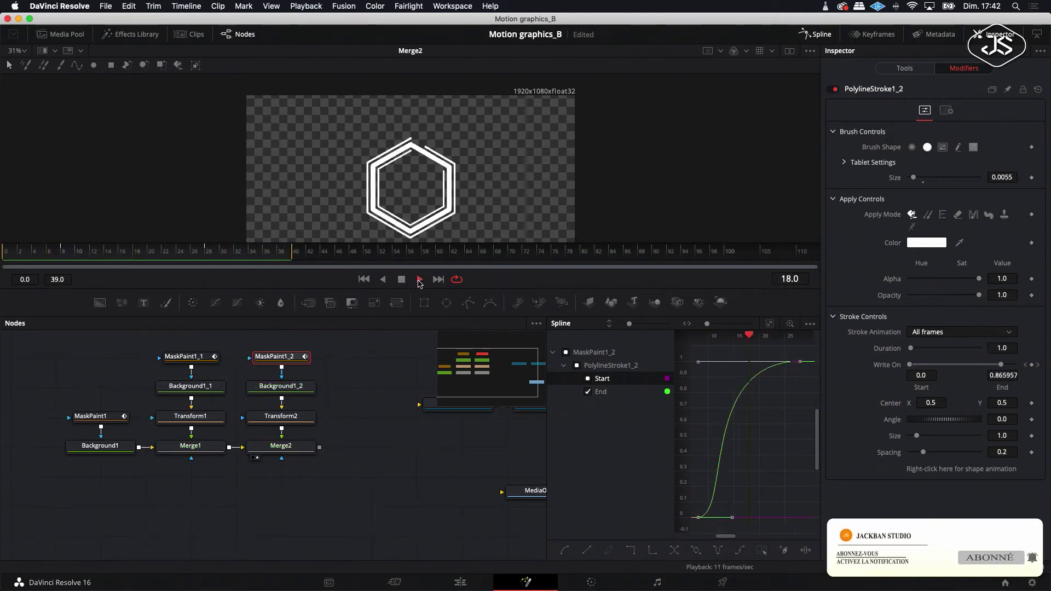
pyautogui.click(402, 279)
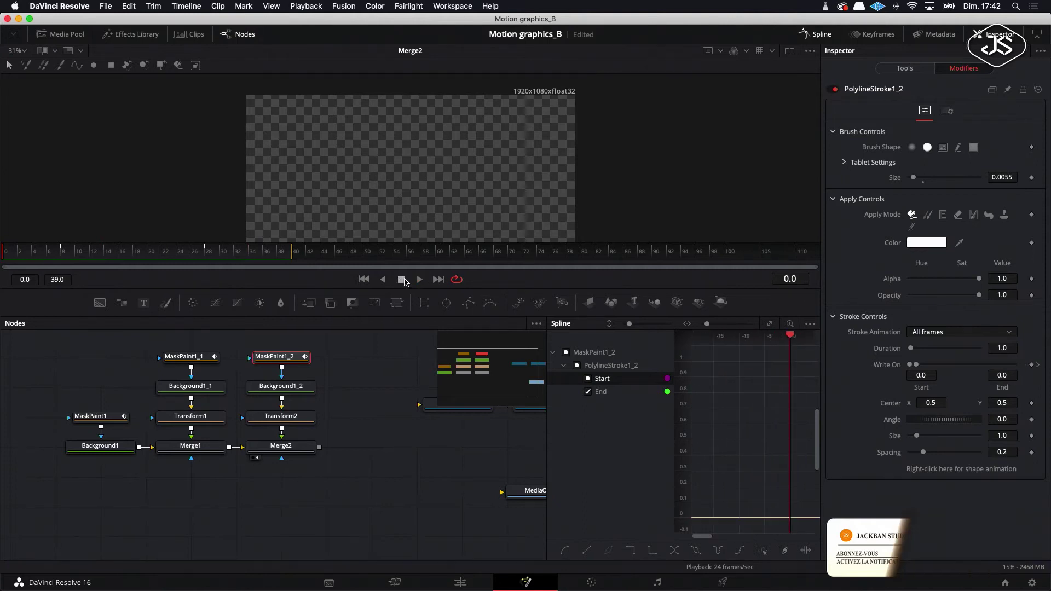
pyautogui.click(275, 257)
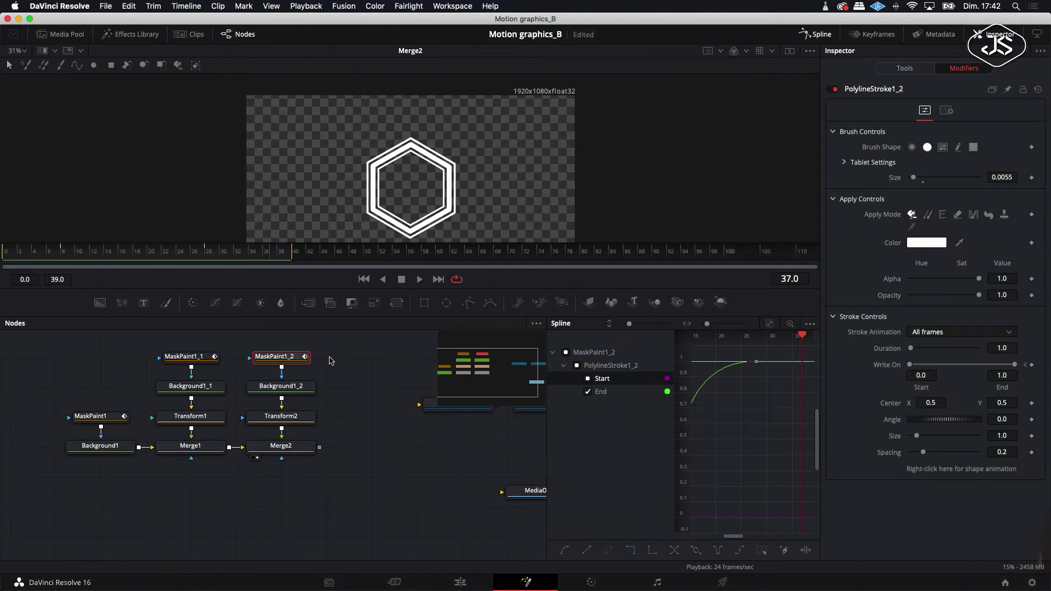
# - Add Logo_jackban.png from the media pool to the node graph, merge it over Merge2 and view the resulting merge
pyautogui.hscroll(2, 330, 373)
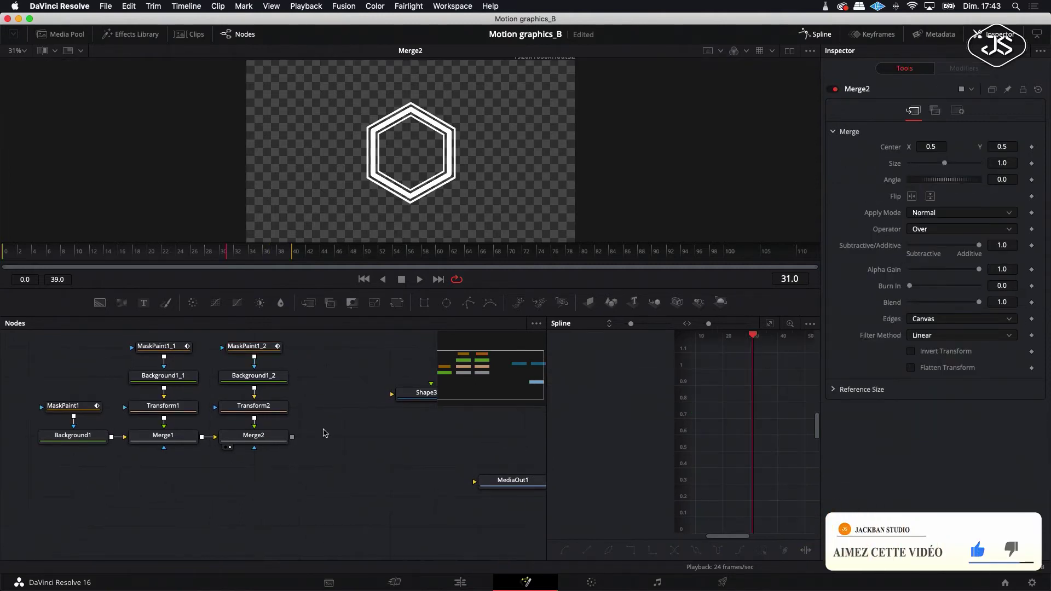
pyautogui.hscroll(2, 364, 425)
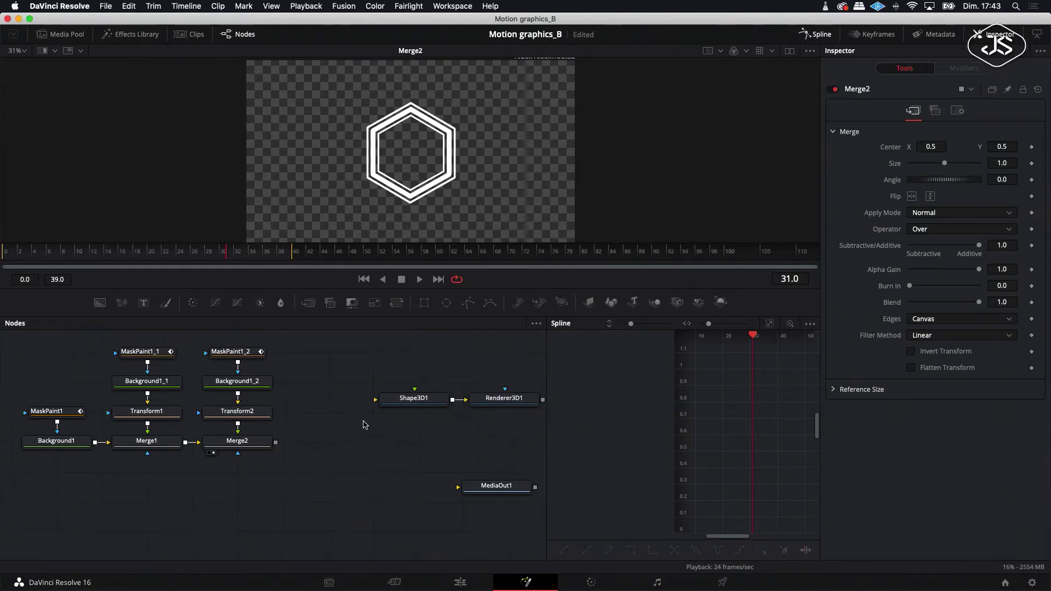
pyautogui.click(64, 35)
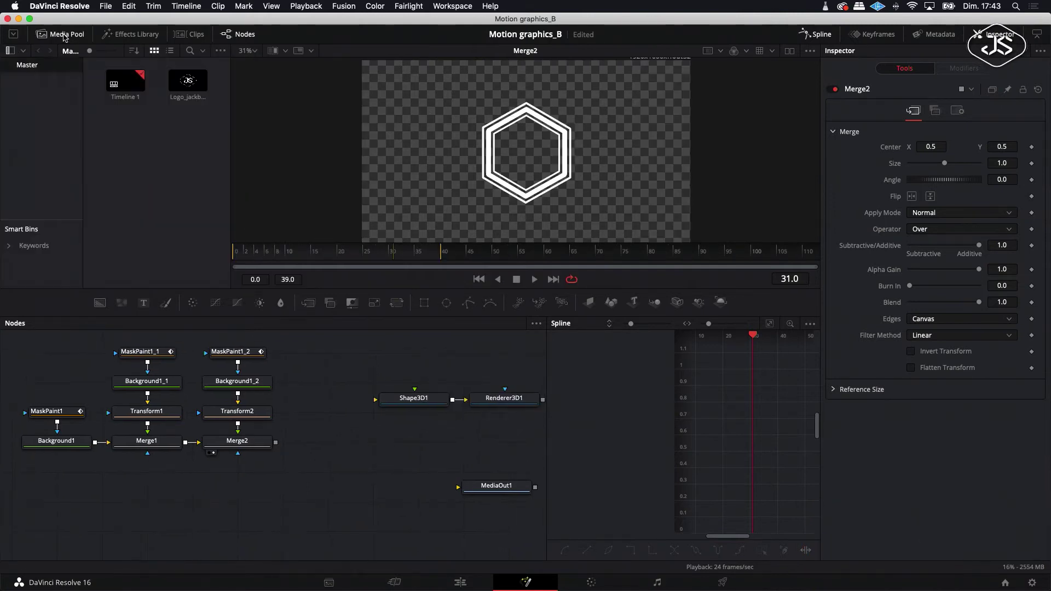
pyautogui.moveTo(188, 84); pyautogui.dragTo(327, 391)
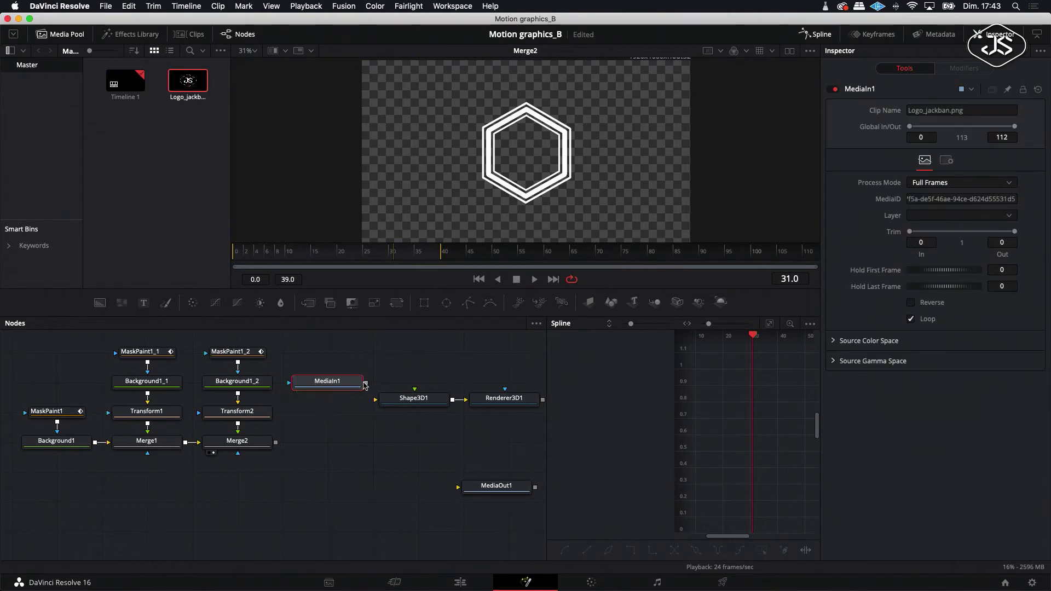
pyautogui.scroll(-1, 356, 385)
pyautogui.moveTo(370, 381); pyautogui.dragTo(279, 438)
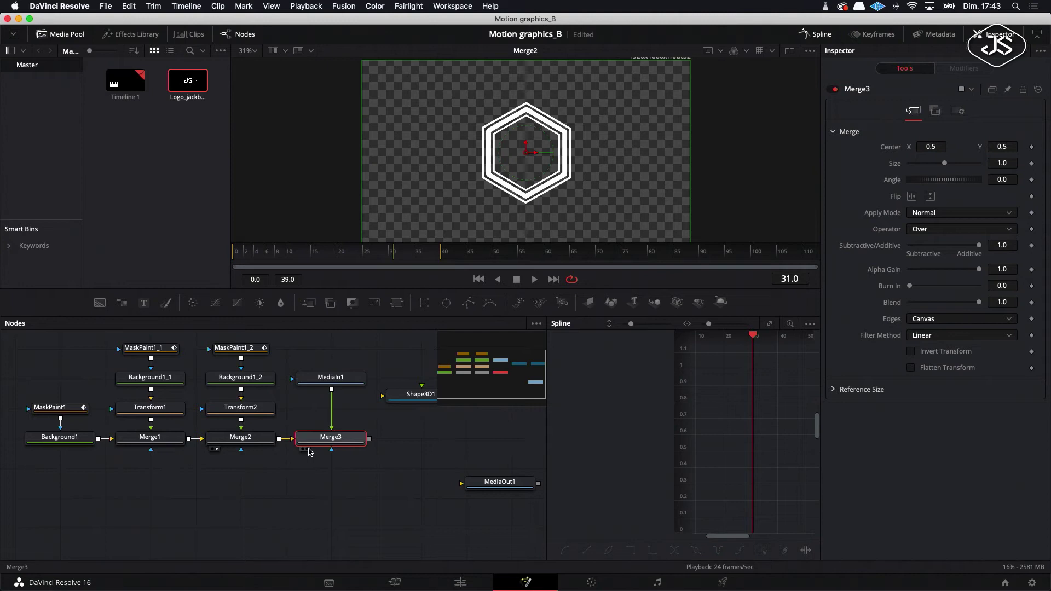
pyautogui.click(306, 448)
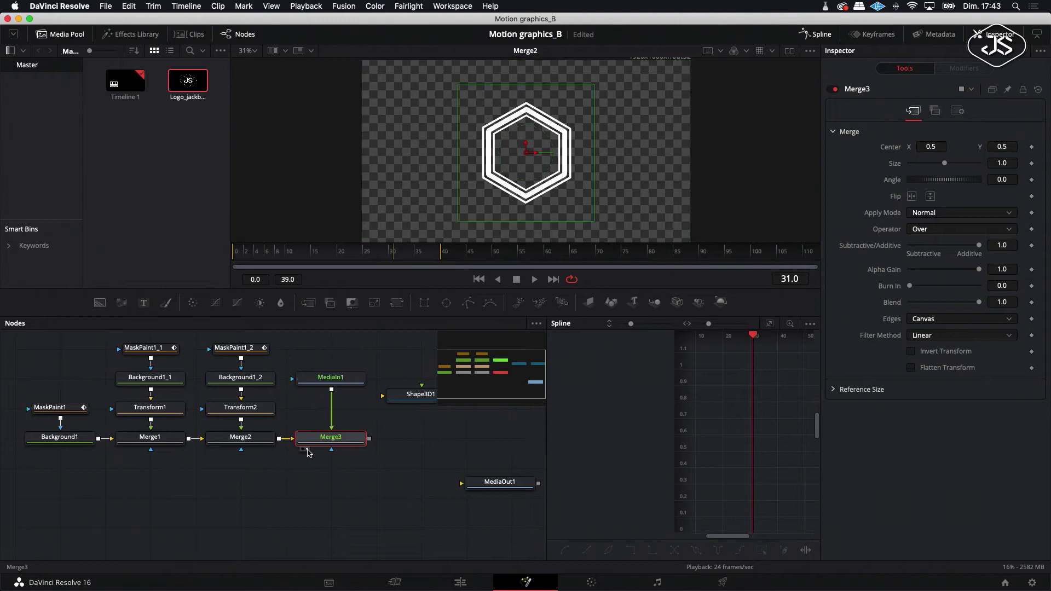
# - Add a Rectangle mask to the logo's MediaIn1 node and insert a Transform node between it and Merge3
pyautogui.click(342, 382)
pyautogui.click(425, 303)
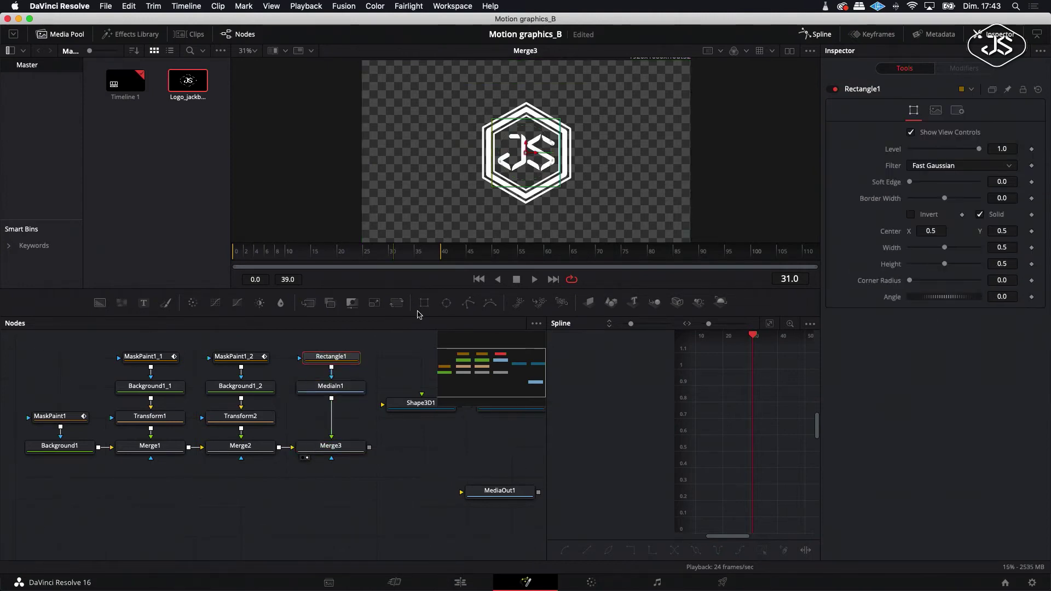
pyautogui.click(345, 384)
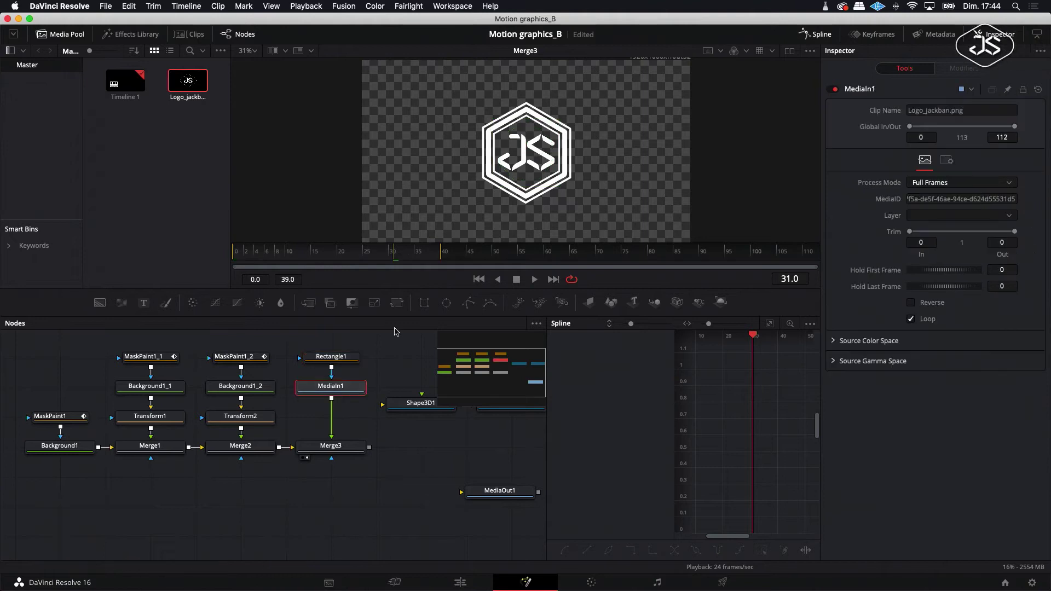
pyautogui.click(396, 303)
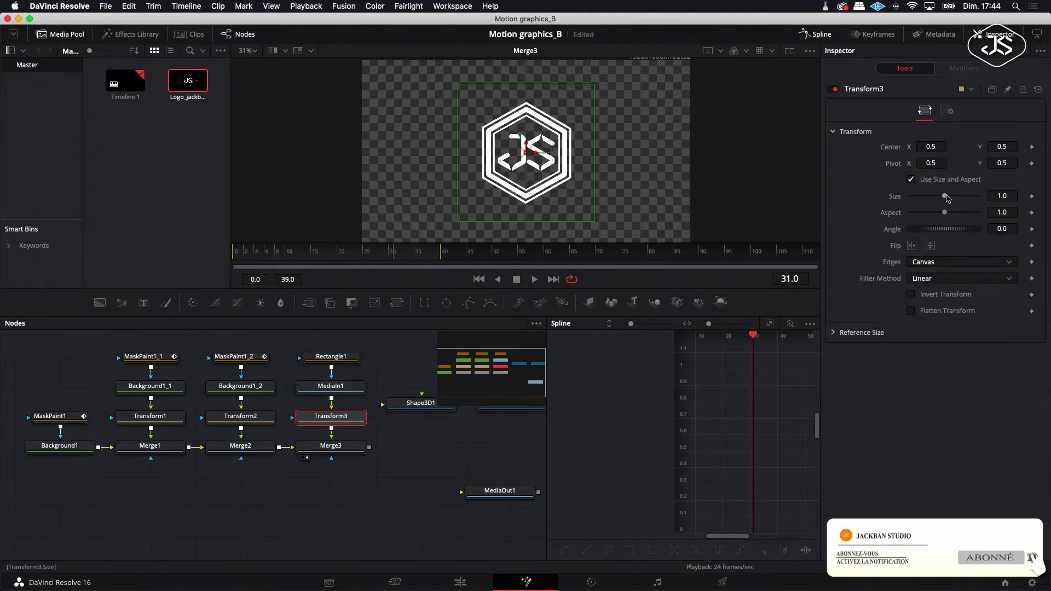
# - Scale the logo to 0.519 in Transform3 and enlarge its Rectangle1 mask to about 0.91 wide and 0.76 high
pyautogui.click(331, 362)
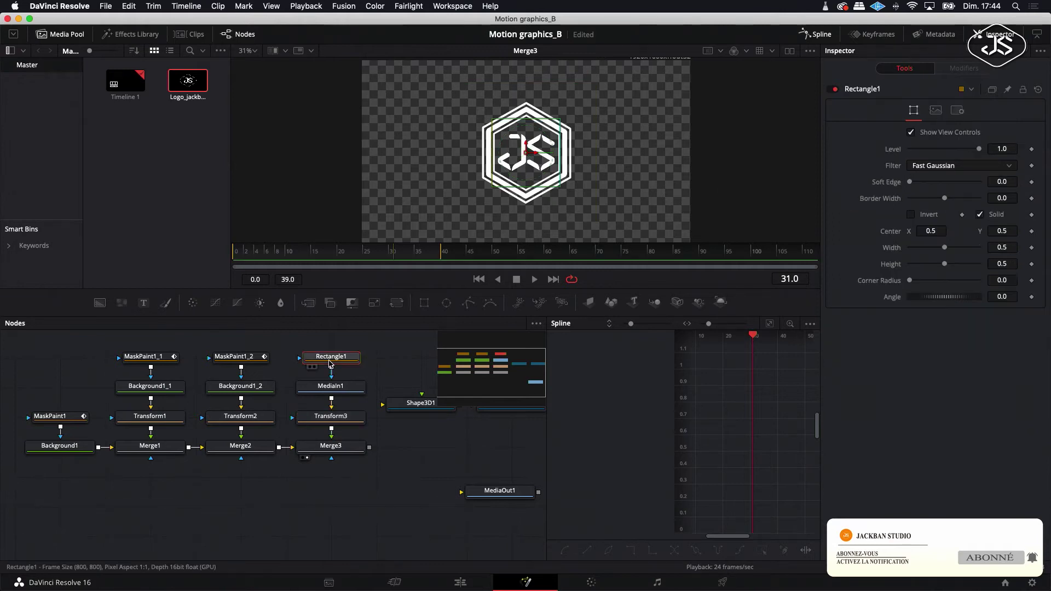
pyautogui.click(331, 416)
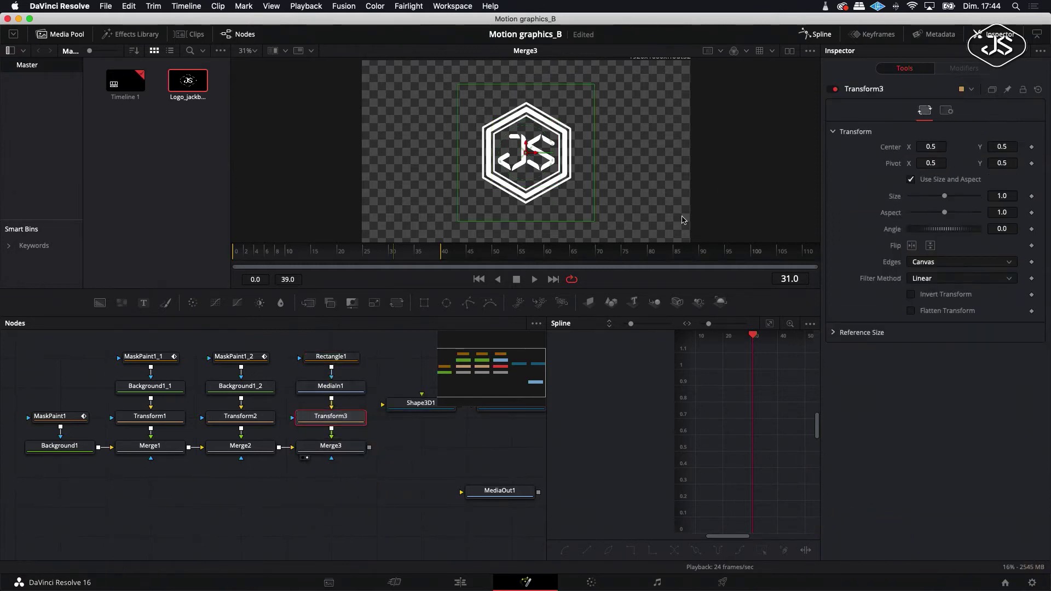
pyautogui.moveTo(946, 197); pyautogui.dragTo(930, 204)
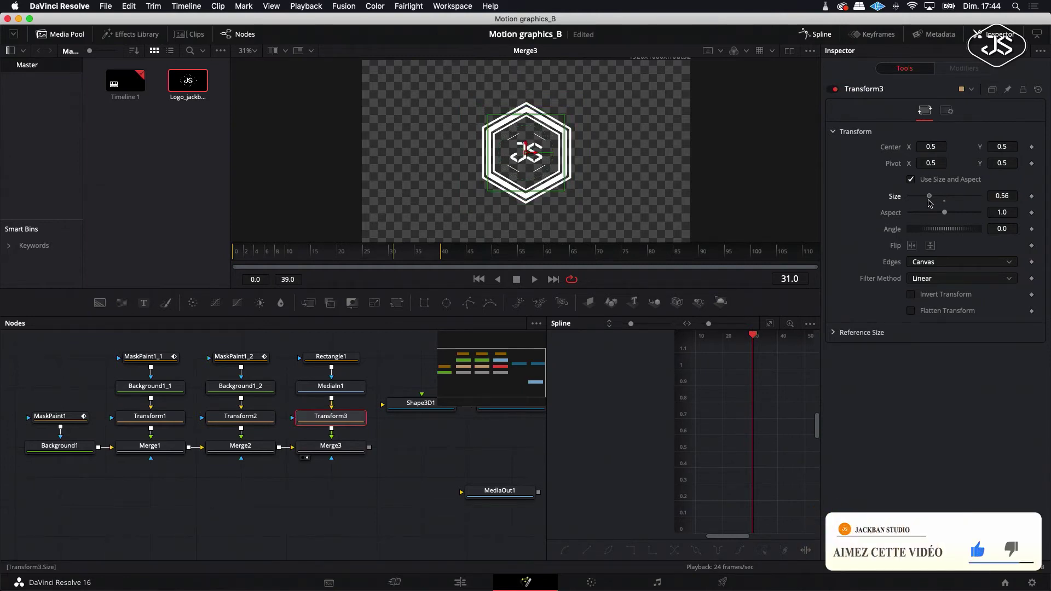
pyautogui.moveTo(929, 204); pyautogui.dragTo(928, 203)
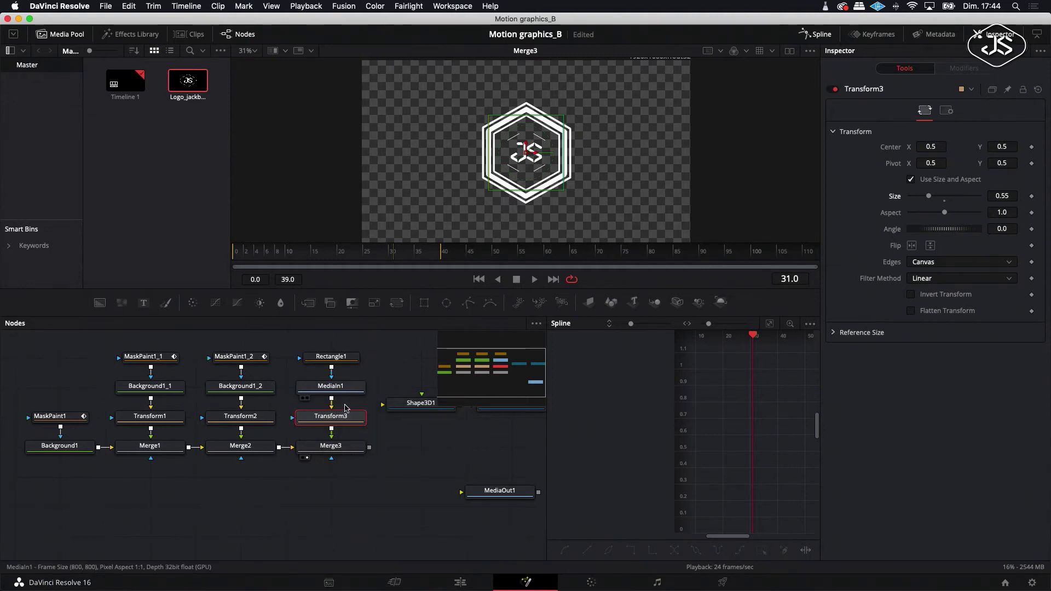
pyautogui.click(332, 356)
pyautogui.moveTo(546, 158); pyautogui.dragTo(524, 126)
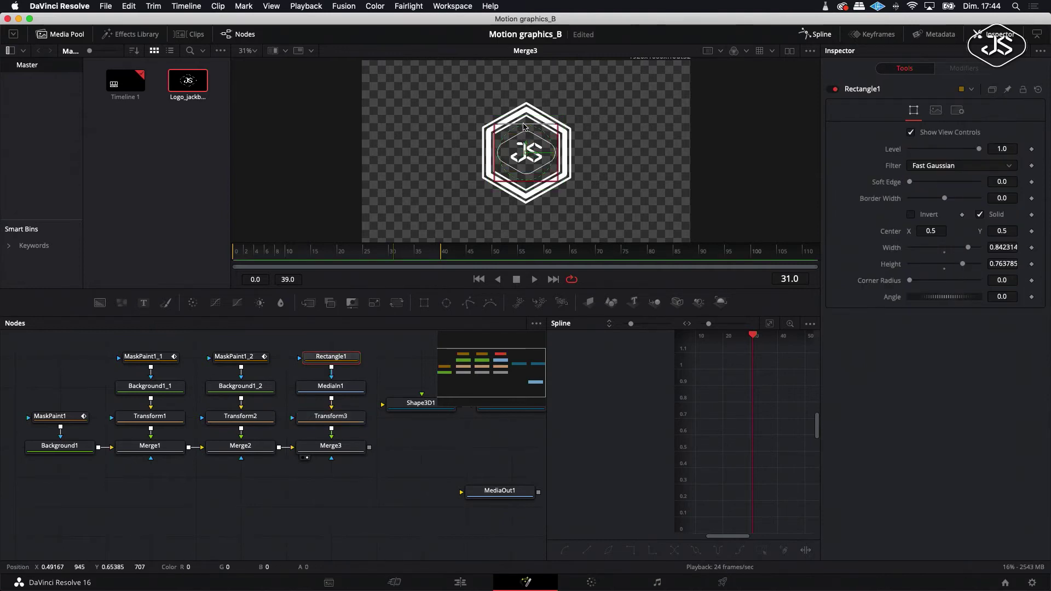
pyautogui.moveTo(560, 164); pyautogui.dragTo(569, 164)
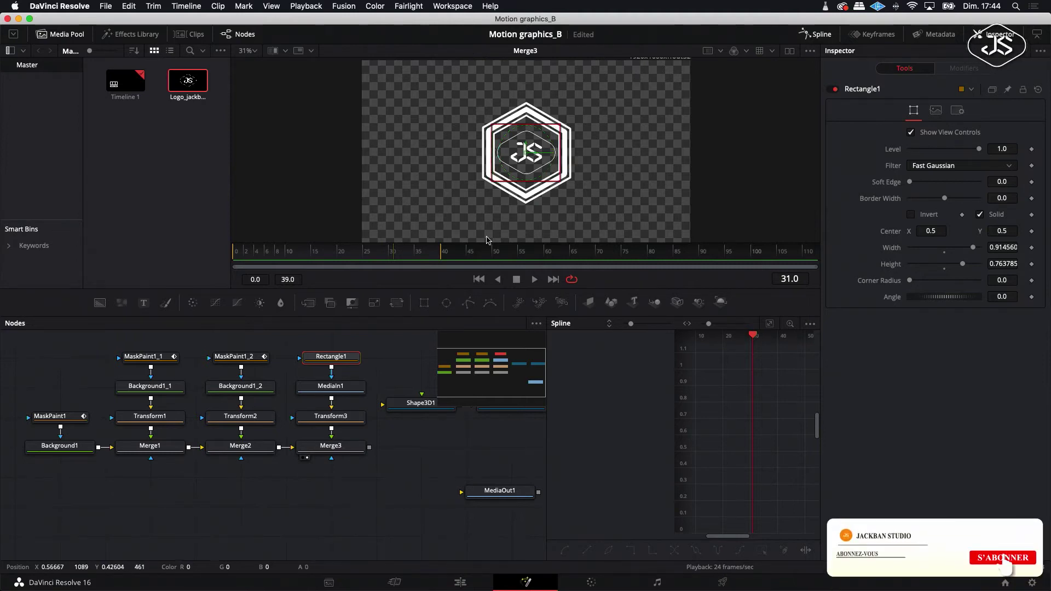
pyautogui.click(344, 421)
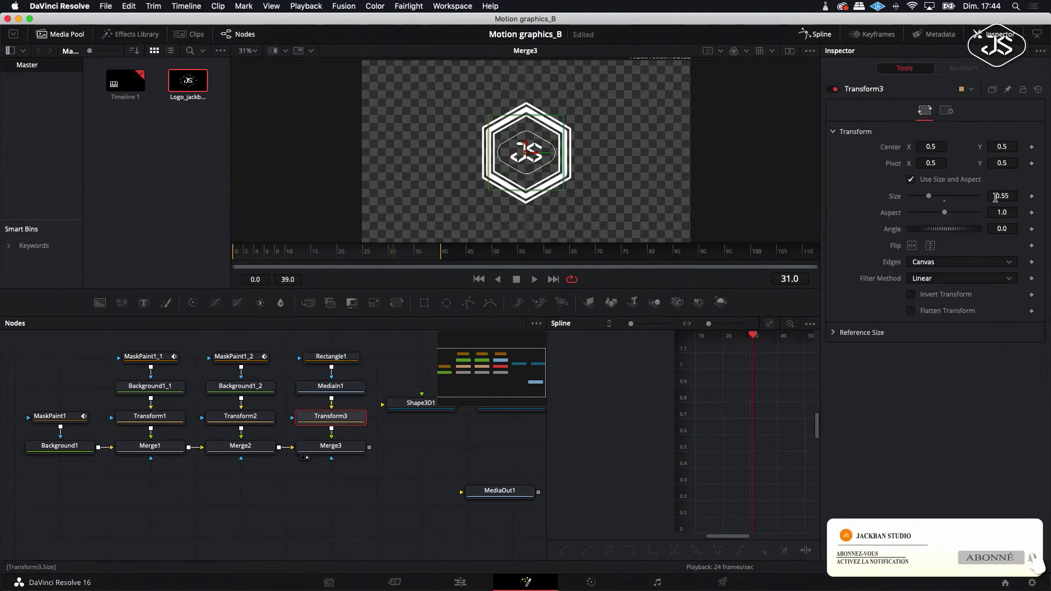
pyautogui.moveTo(1006, 196); pyautogui.dragTo(1016, 196)
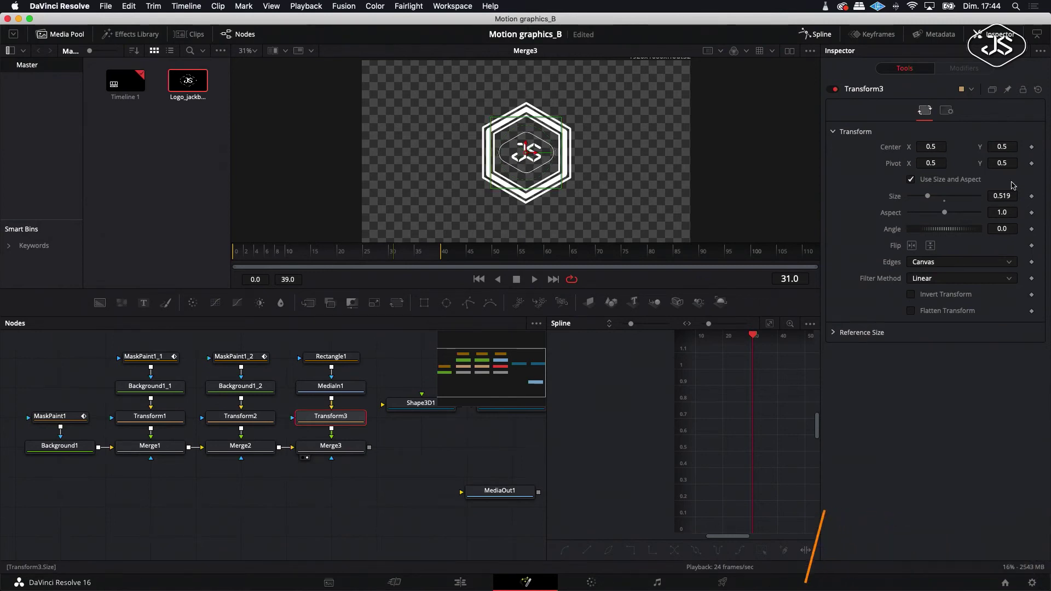
pyautogui.click(387, 444)
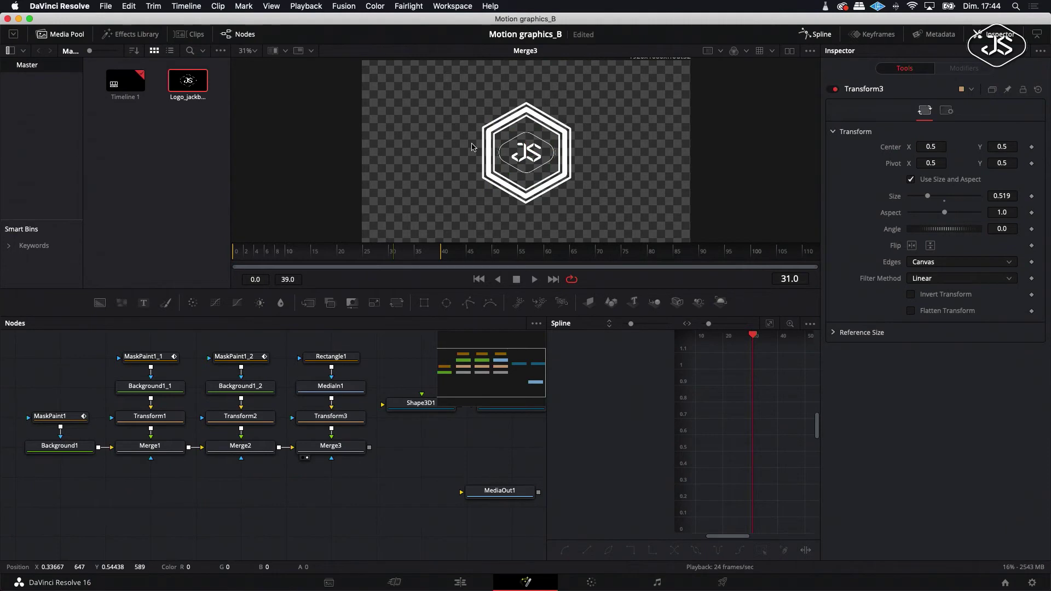
pyautogui.hscroll(-3, 538, 200)
pyautogui.hscroll(4, 538, 199)
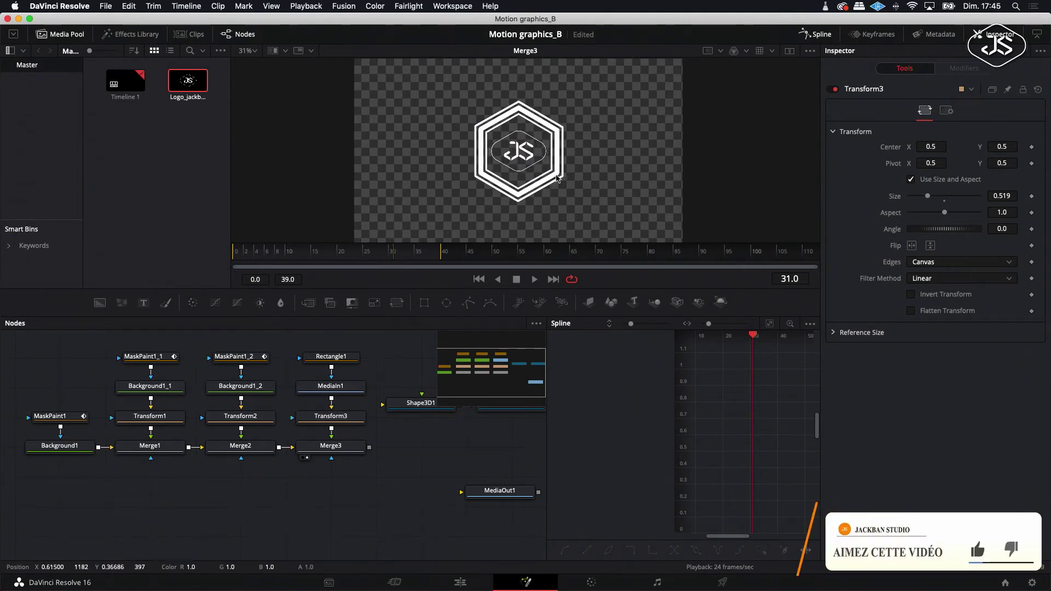
# - Delete the unused Shape3D1 and Renderer3D1 nodes and move MediaOut1 farther away from Merge3
pyautogui.hscroll(1, 350, 392)
pyautogui.hscroll(5, 350, 392)
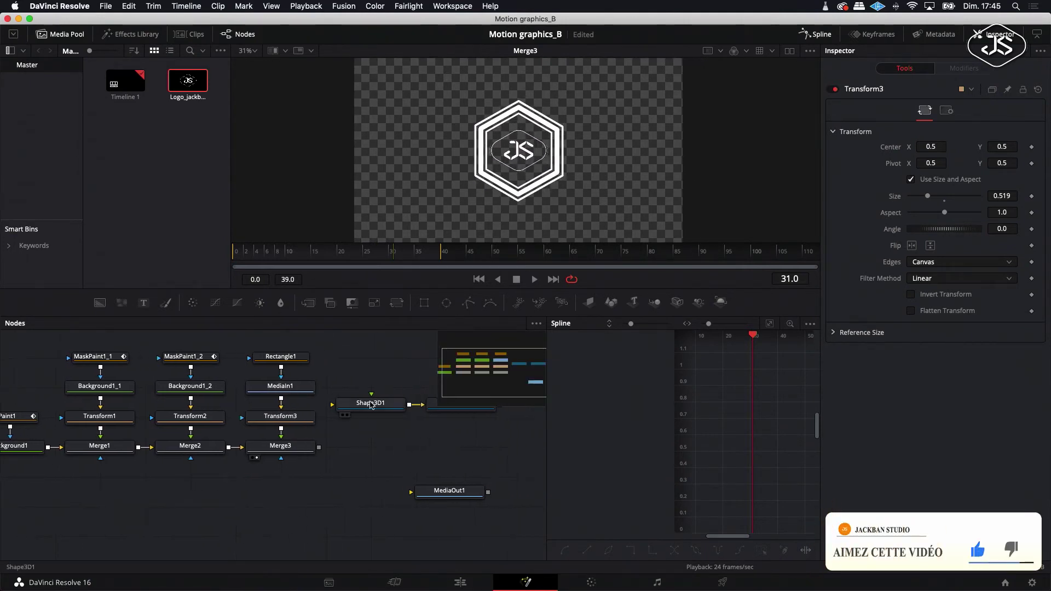
pyautogui.moveTo(377, 376); pyautogui.dragTo(440, 427)
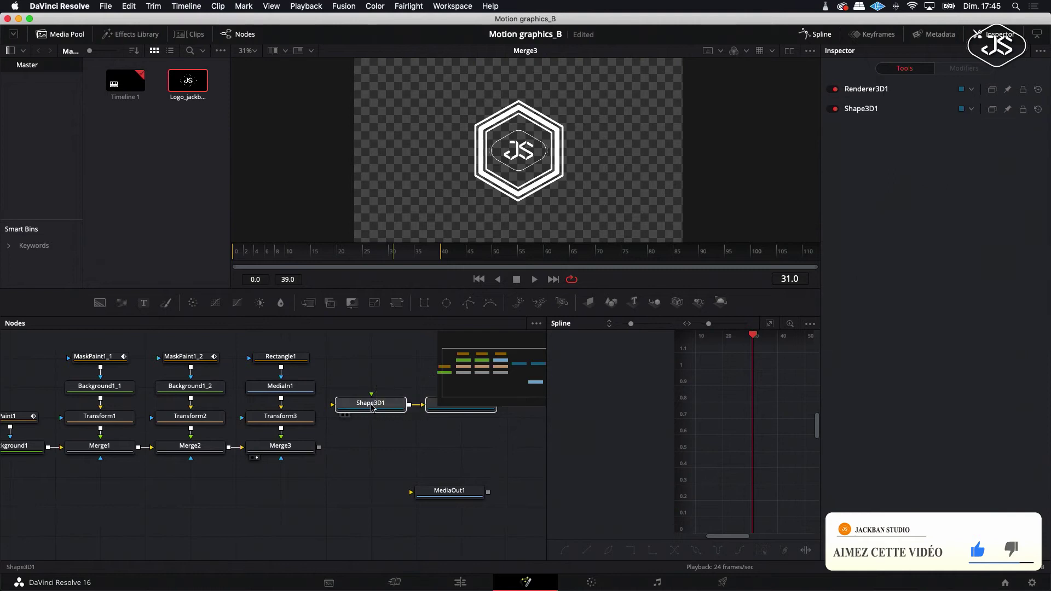
pyautogui.rightClick(370, 405)
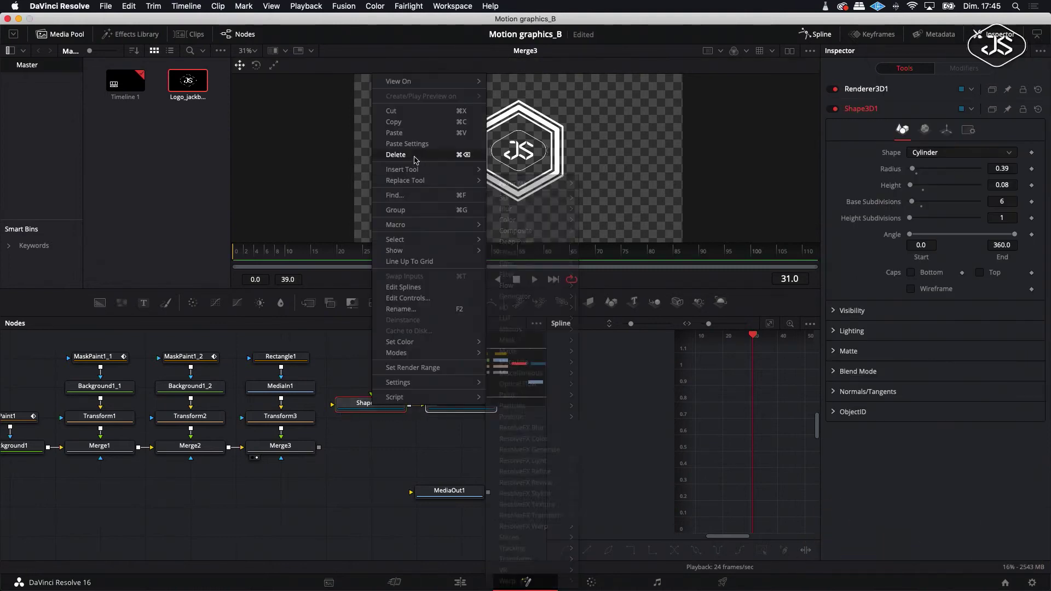
pyautogui.click(412, 160)
pyautogui.hscroll(5, 386, 422)
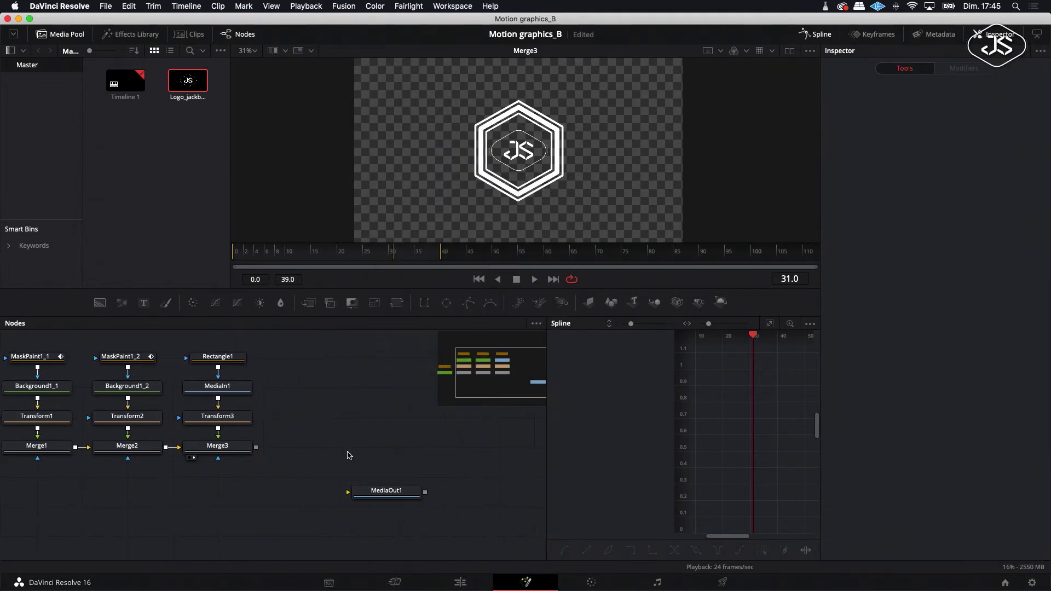
pyautogui.moveTo(380, 491); pyautogui.dragTo(437, 506)
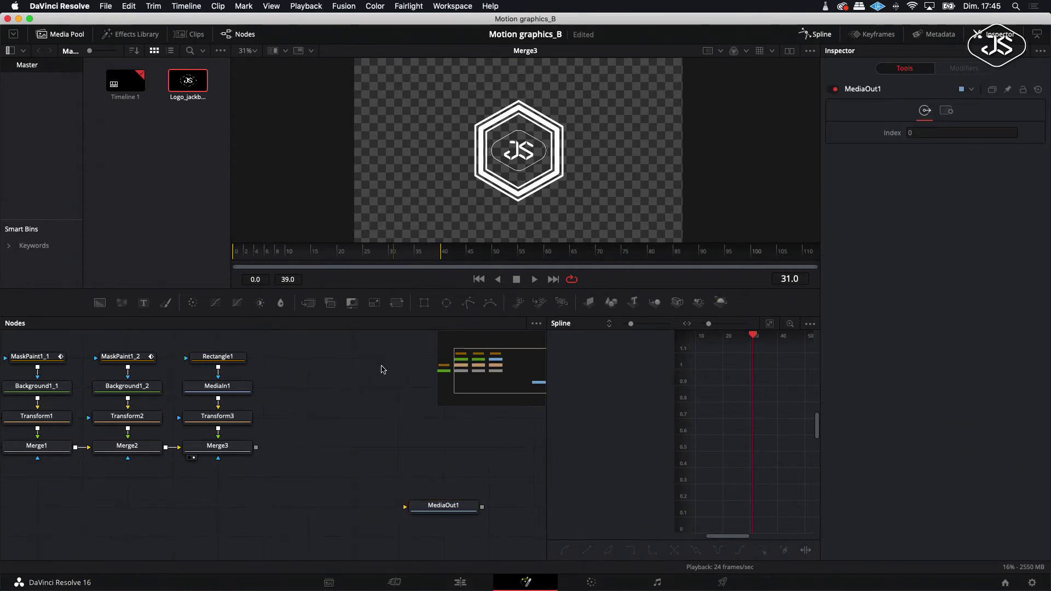
# - Add a Background node beside Transform3, colour it red with saturation 0.916 and value 0.874, and insert a Mask Paint on it
pyautogui.moveTo(307, 452); pyautogui.dragTo(309, 423)
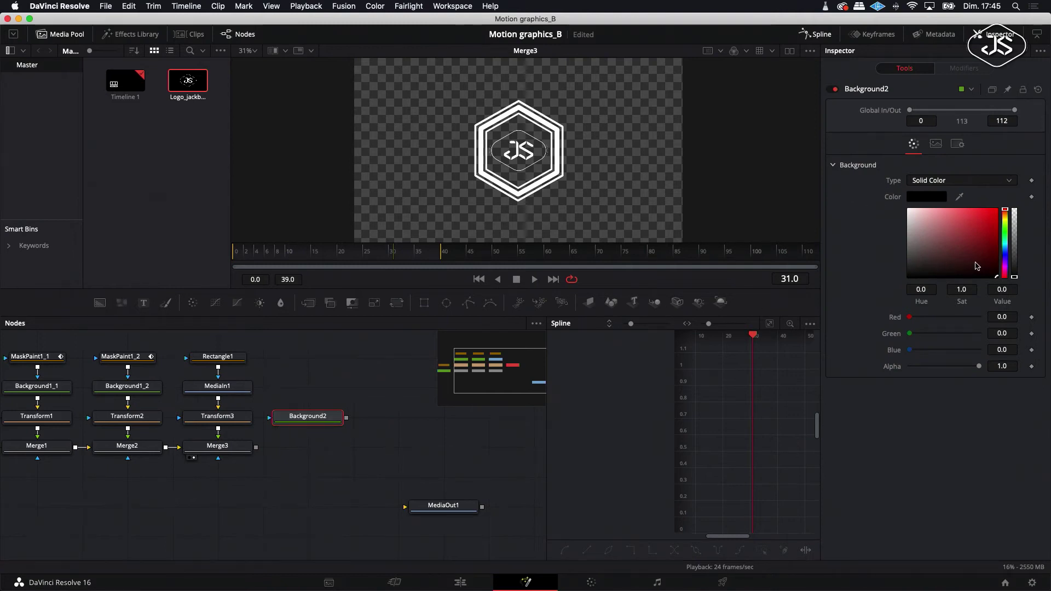
pyautogui.click(990, 218)
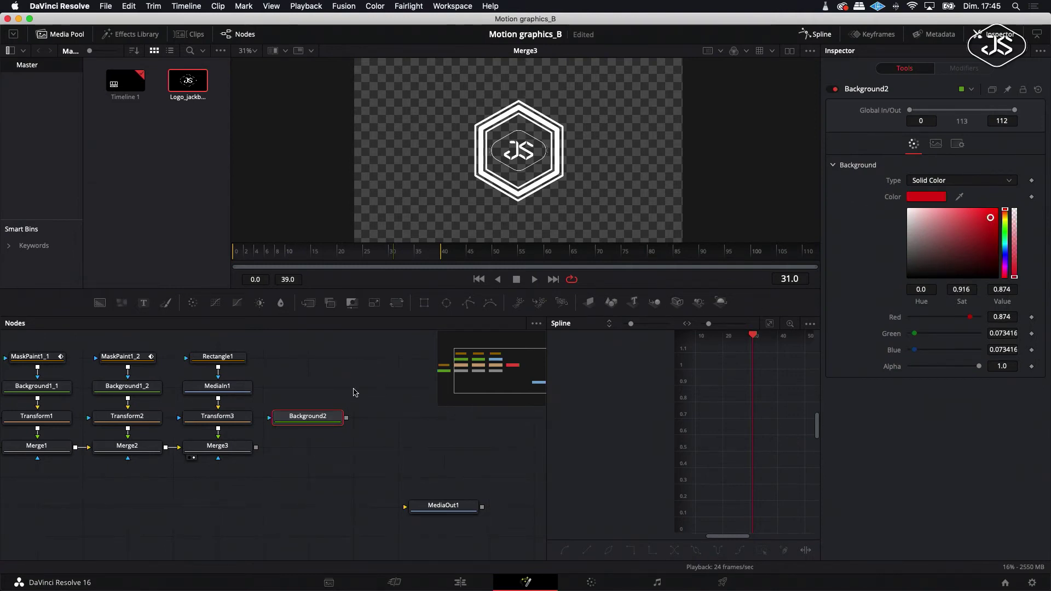
pyautogui.rightClick(307, 416)
pyautogui.moveTo(336, 186)
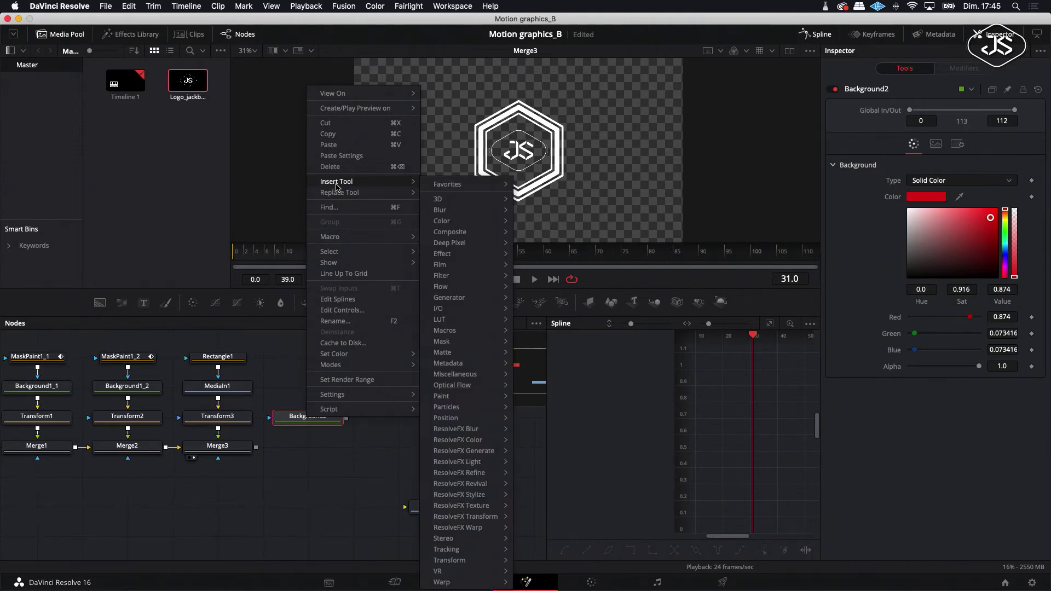
pyautogui.moveTo(449, 285)
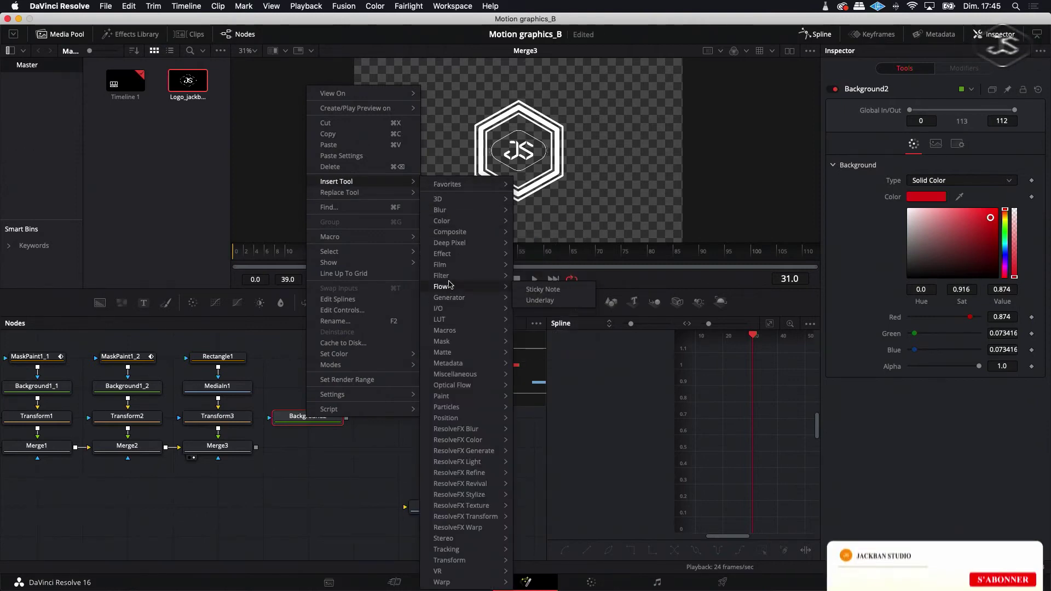
pyautogui.moveTo(443, 341)
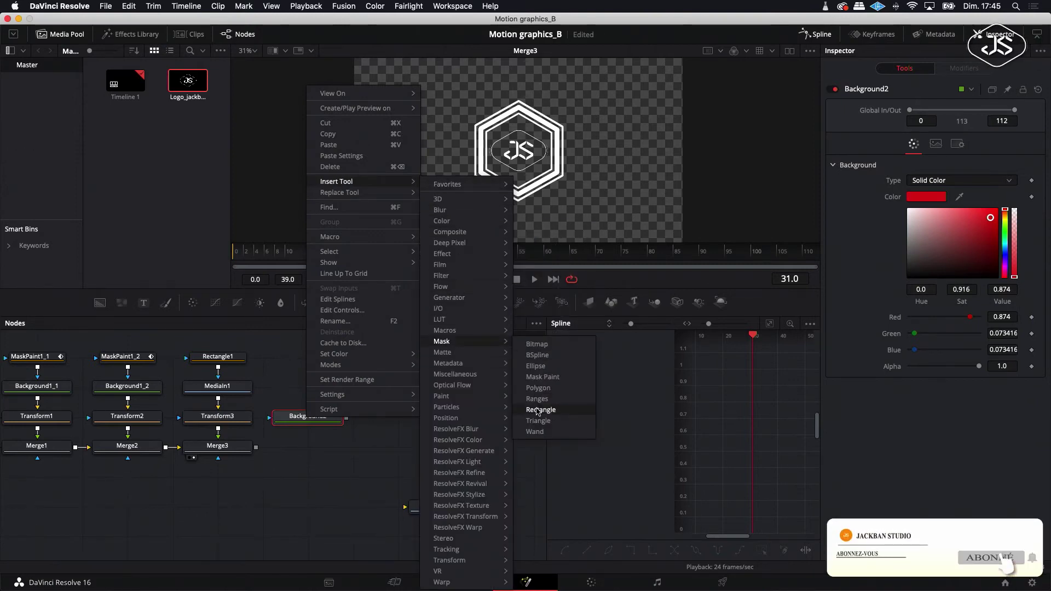
pyautogui.click(541, 376)
# - Merge the red Background2 over Merge3, view the new merge, and align Background2 and MaskPaint2 with the neighbouring node rows
pyautogui.moveTo(346, 420); pyautogui.dragTo(262, 449)
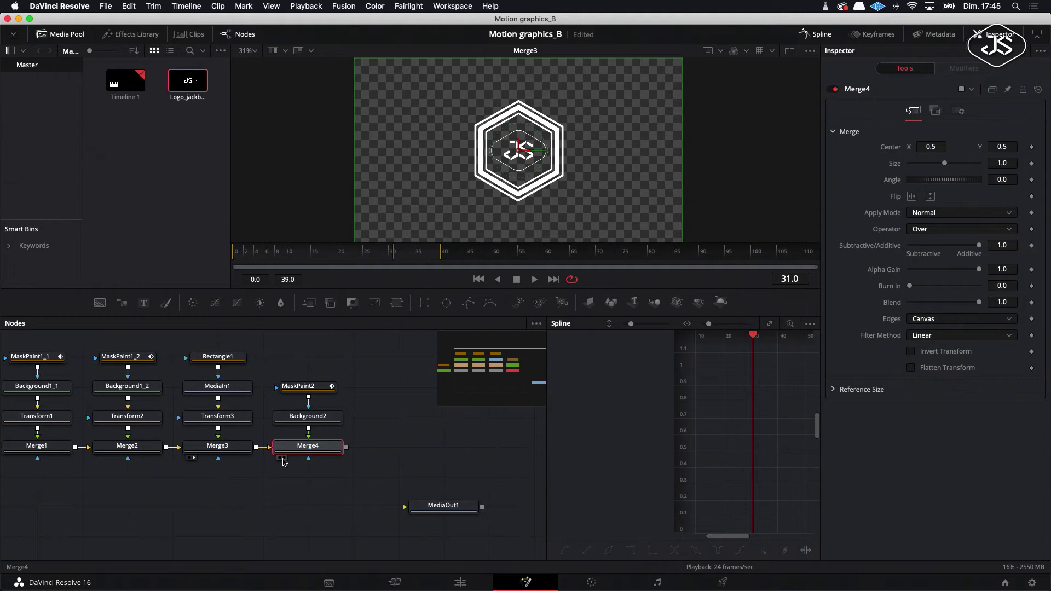
pyautogui.click(283, 459)
pyautogui.moveTo(301, 368); pyautogui.dragTo(304, 391)
pyautogui.click(305, 393)
pyautogui.click(358, 386)
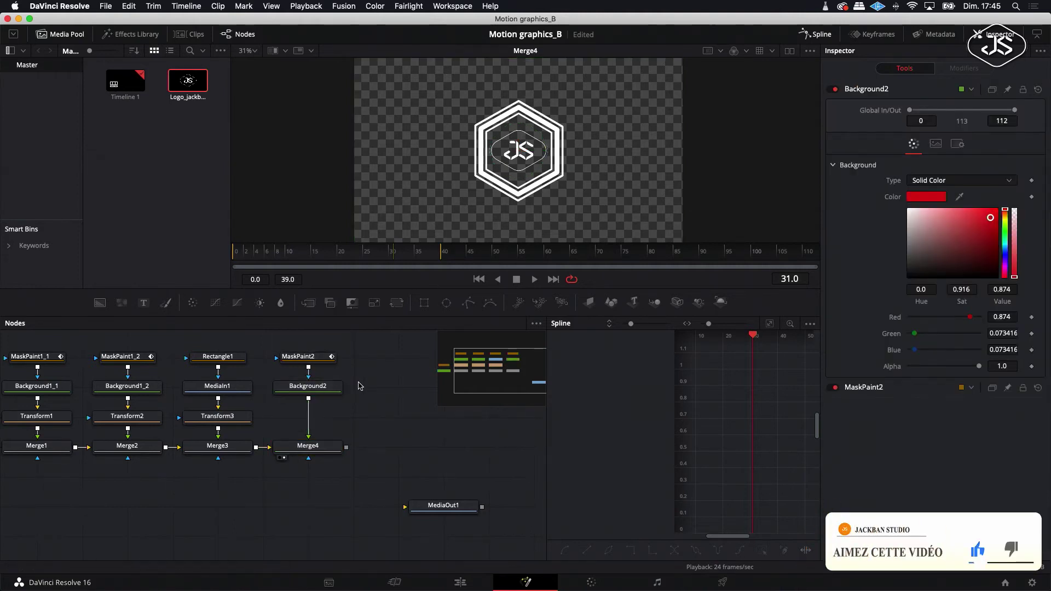
# - Draw a straight polyline stroke in MaskPaint2 from the hexagon's upper-right corner to a point above and left of the logo
pyautogui.click(313, 359)
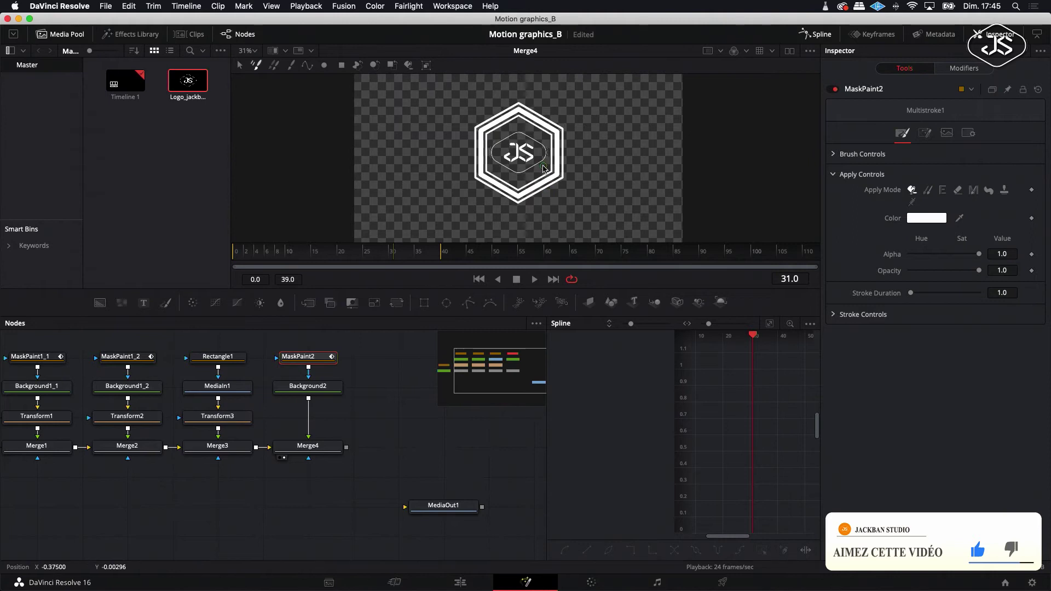
pyautogui.scroll(3, 544, 169)
pyautogui.scroll(1, 543, 168)
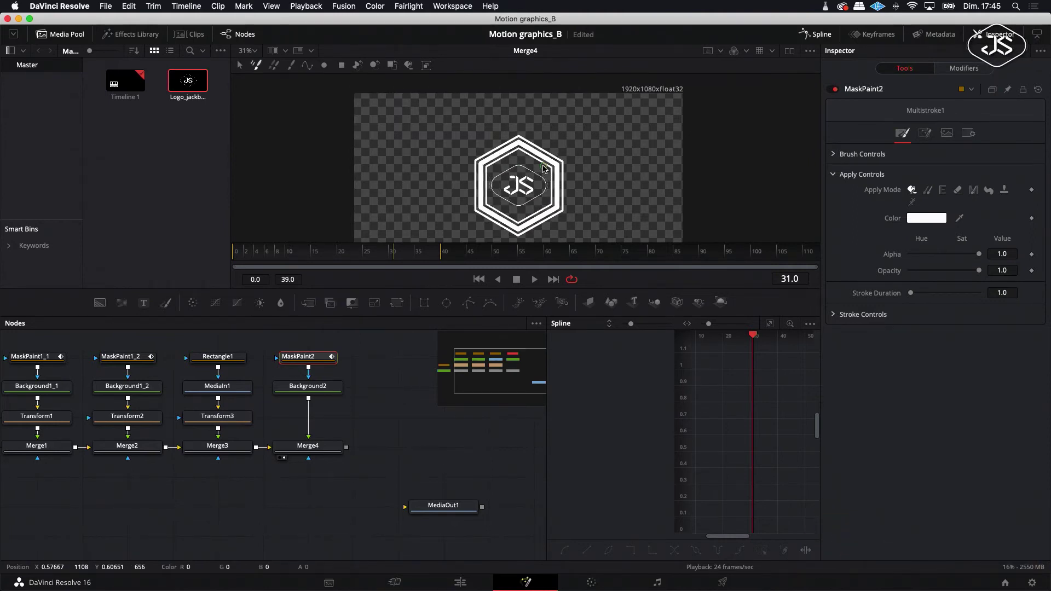
pyautogui.click(306, 66)
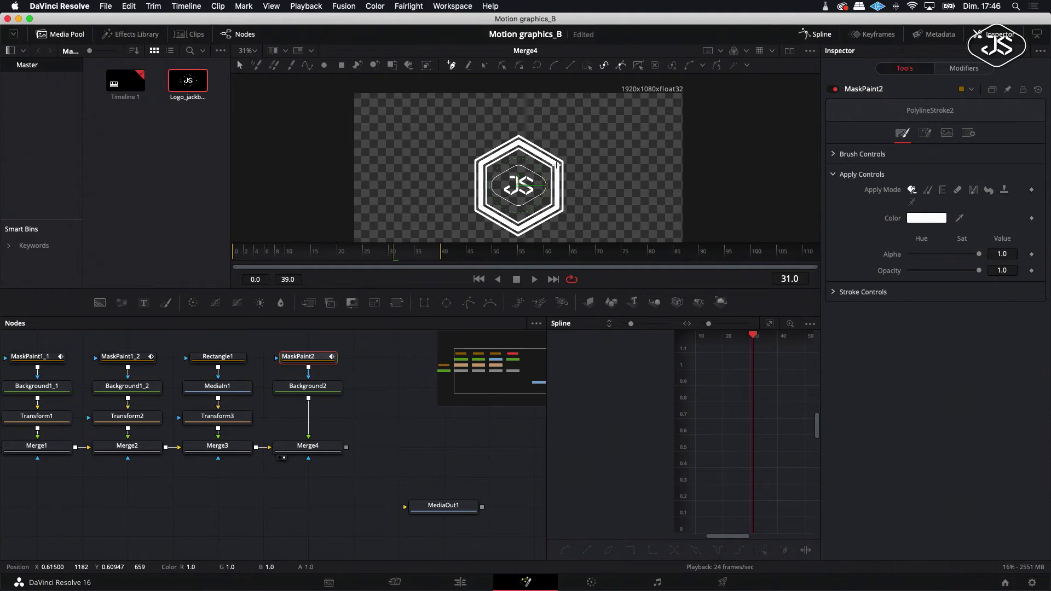
pyautogui.moveTo(557, 164); pyautogui.dragTo(590, 165)
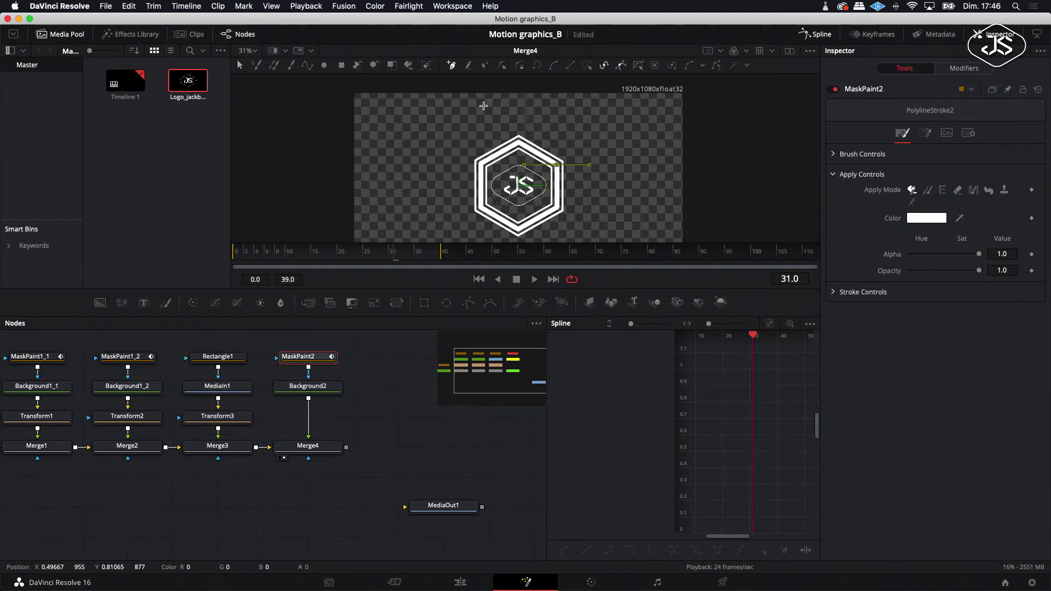
pyautogui.click(451, 102)
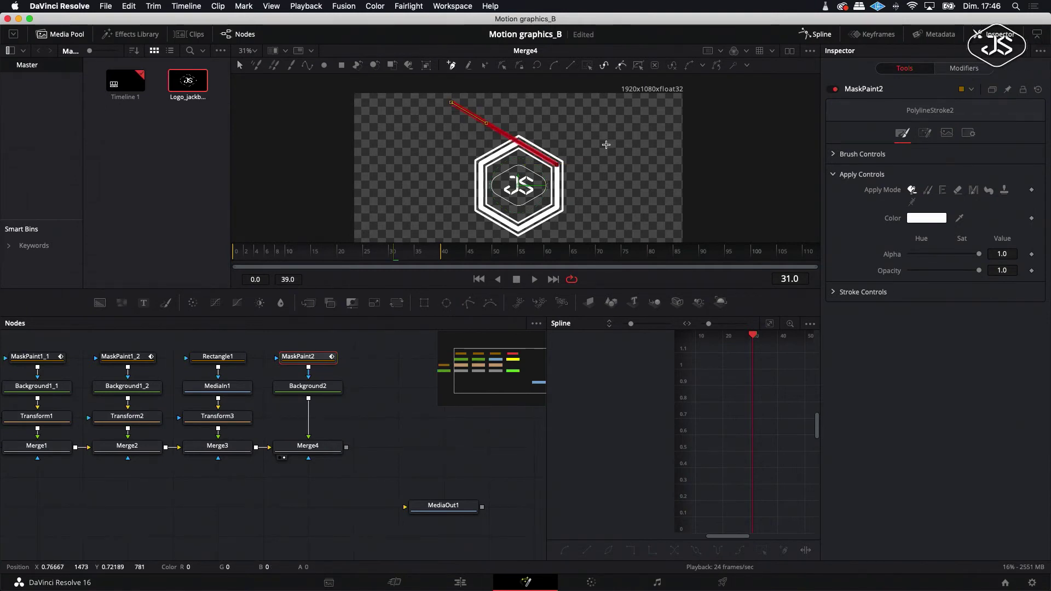
# - Give the polyline stroke a hard circular brush with a size of 0.0075
pyautogui.click(835, 155)
pyautogui.click(927, 169)
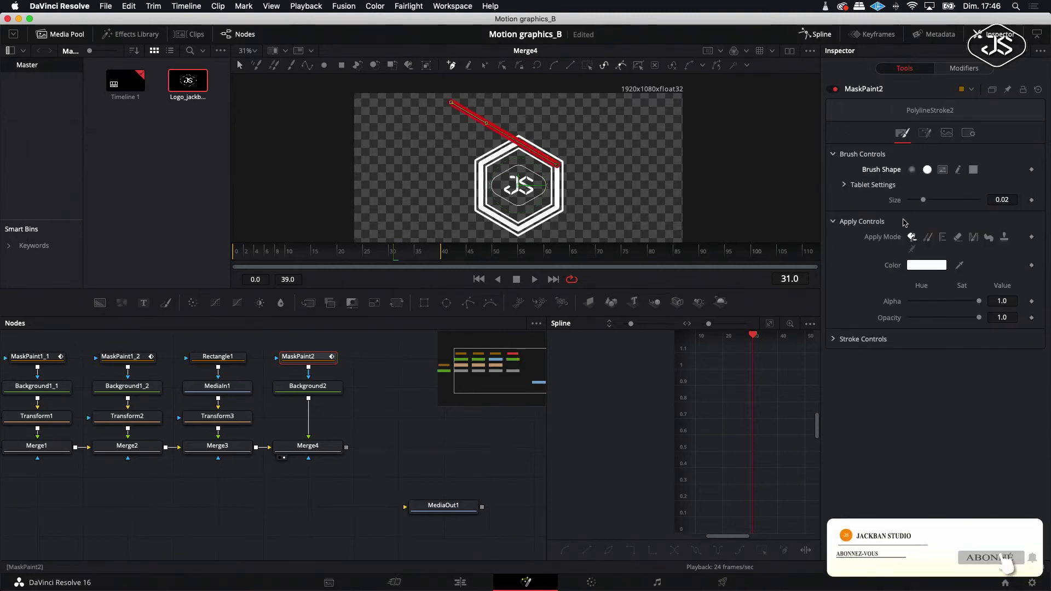
pyautogui.moveTo(1006, 199); pyautogui.dragTo(997, 200)
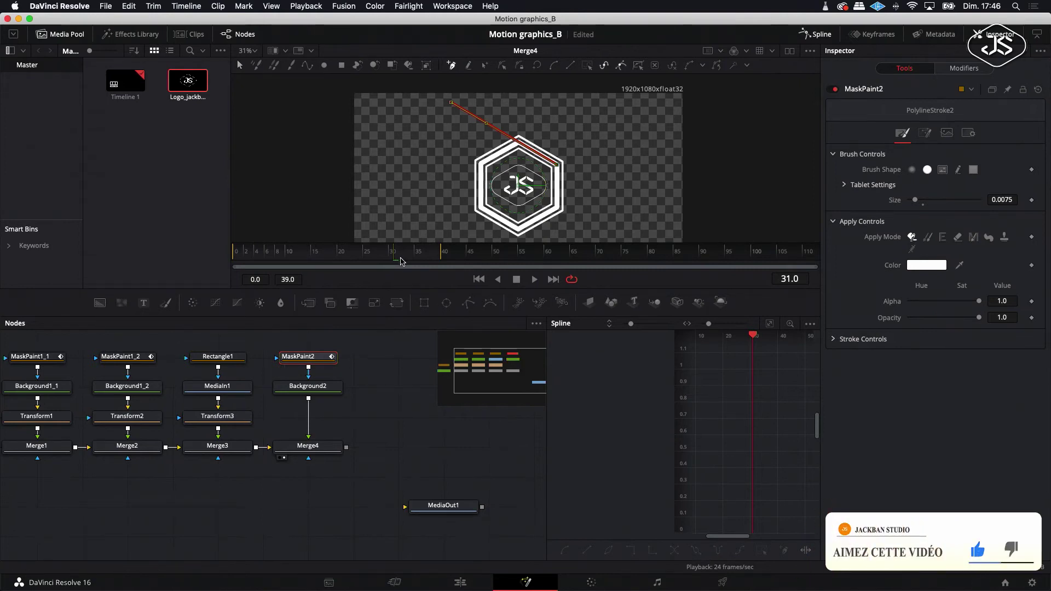
# - Keyframe the stroke's Write On at frame 0 with both Start and End at 0.0
pyautogui.moveTo(392, 252); pyautogui.dragTo(228, 263)
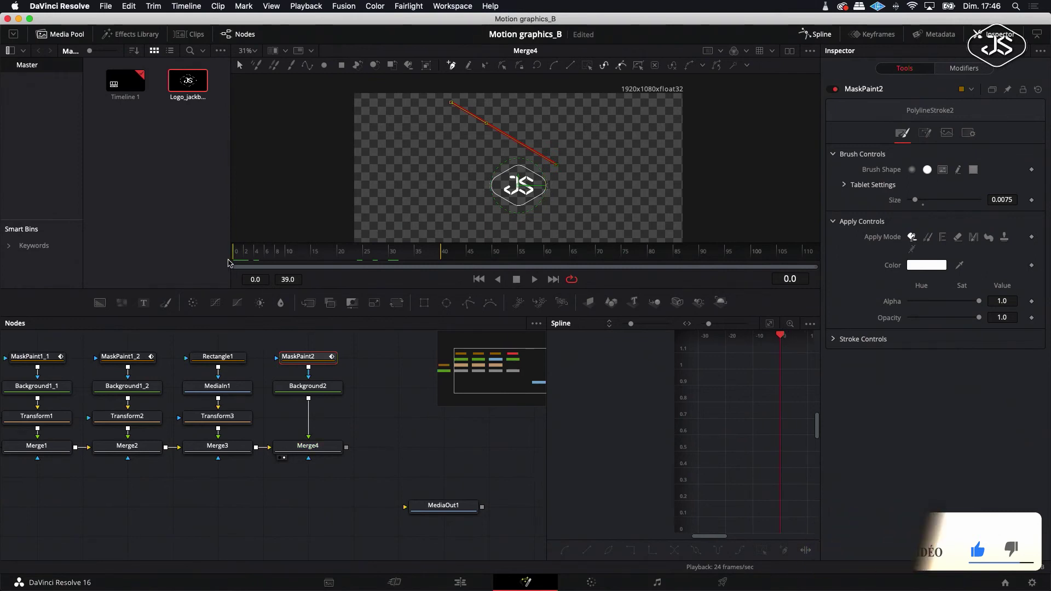
pyautogui.click(864, 342)
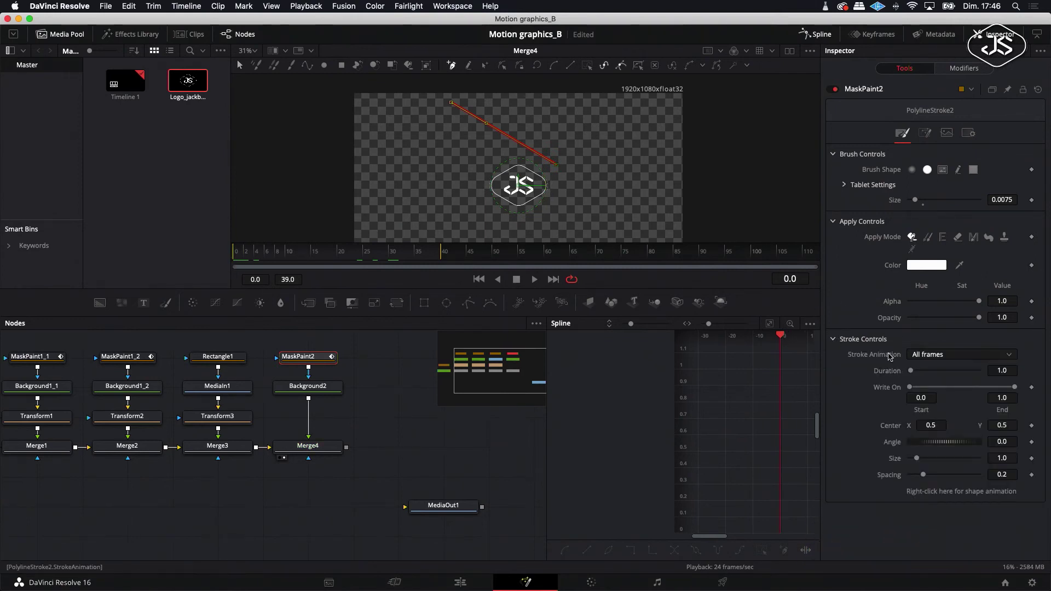
pyautogui.moveTo(1015, 389); pyautogui.dragTo(958, 390)
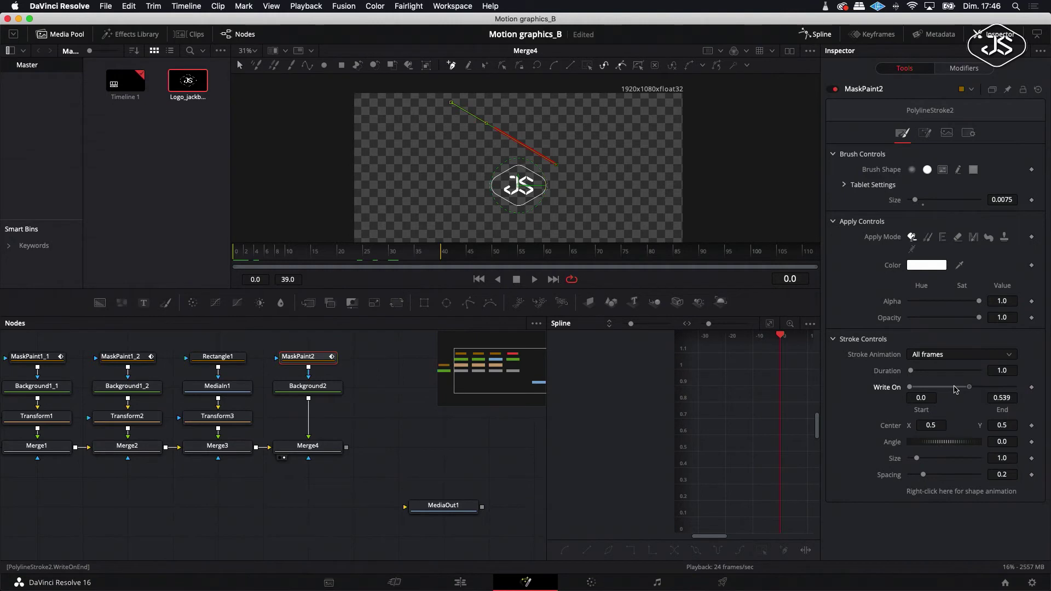
pyautogui.moveTo(911, 389)
pyautogui.mouseDown()
pyautogui.moveTo(955, 388)
pyautogui.moveTo(945, 389)
pyautogui.mouseUp()
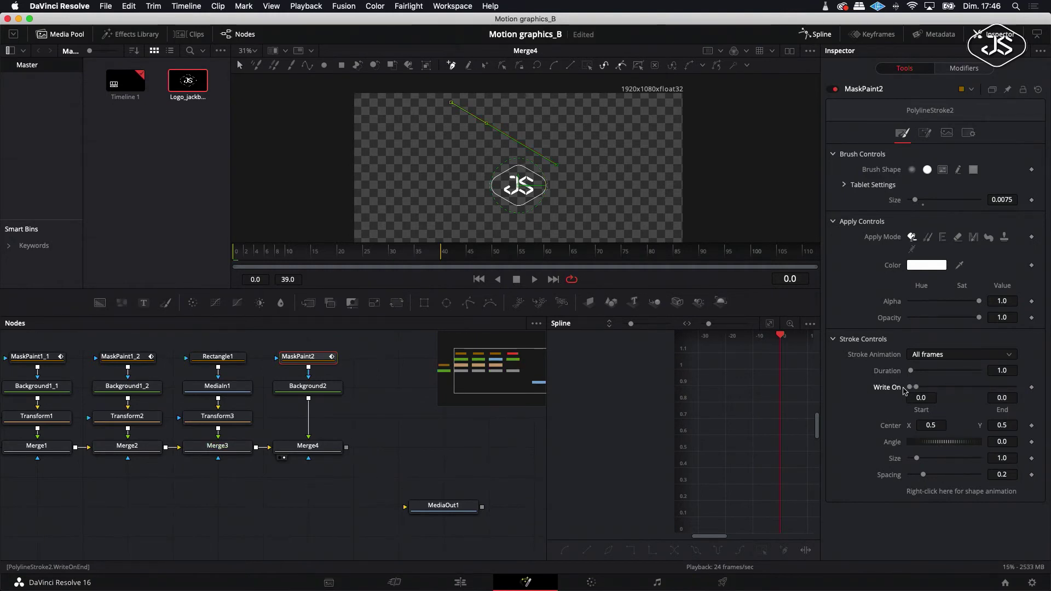
pyautogui.click(1031, 390)
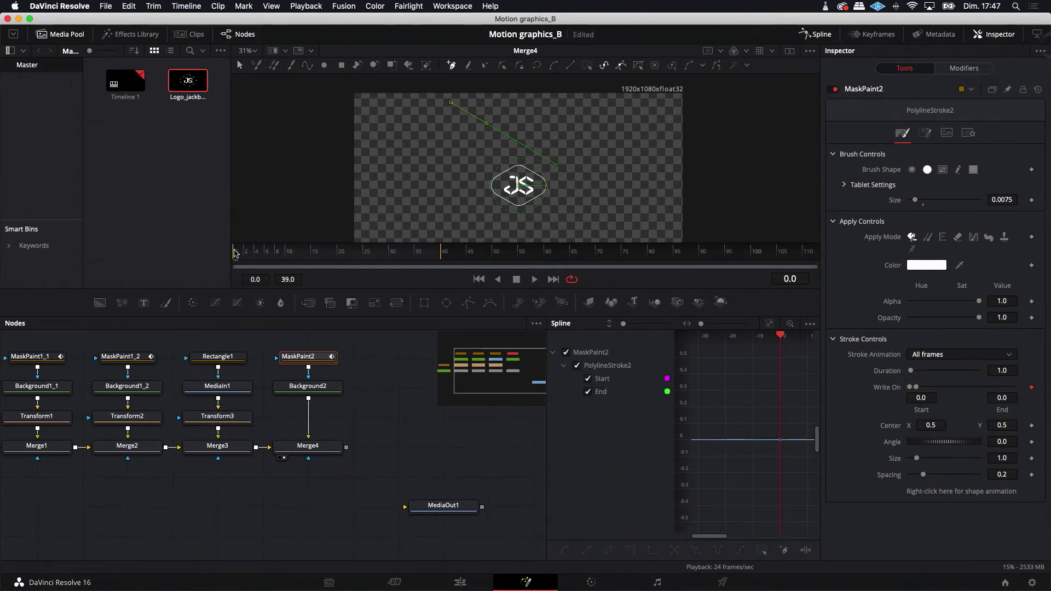
# - Keyframe the stroke's Write On with End at 1.0 on frame 10 and Start at 1.0 on frame 20
pyautogui.click(276, 255)
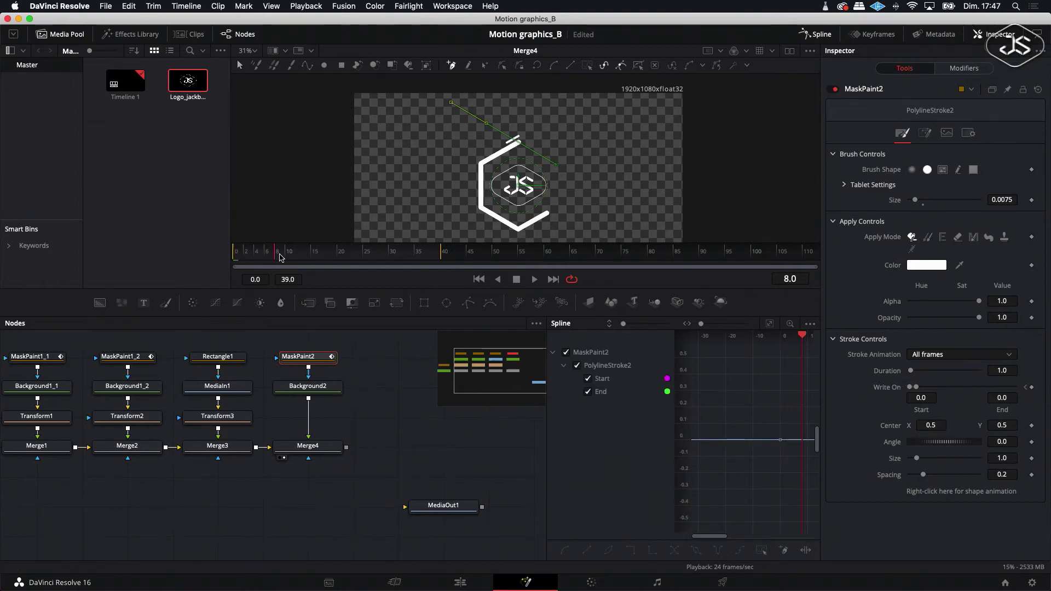
pyautogui.click(289, 256)
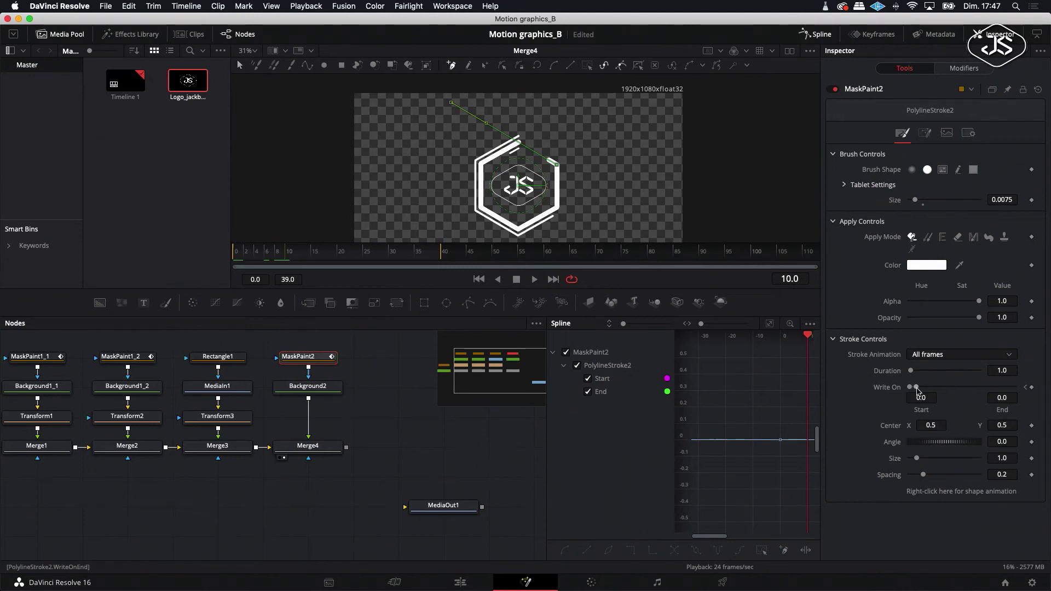
pyautogui.moveTo(916, 387); pyautogui.dragTo(1014, 387)
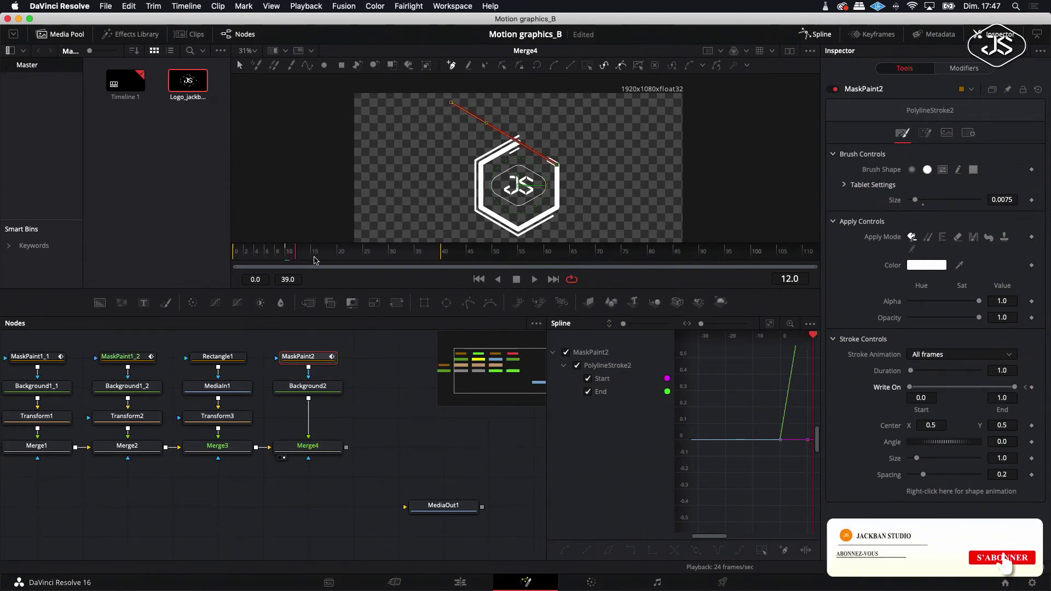
pyautogui.click(337, 254)
pyautogui.moveTo(910, 387); pyautogui.dragTo(1010, 388)
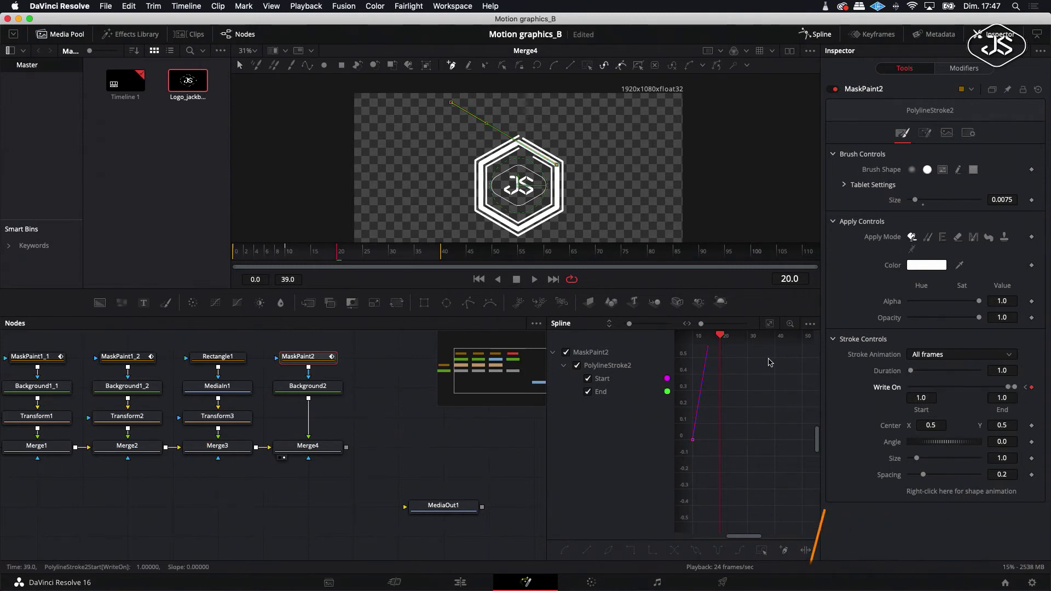
# - Isolate the Write On End curve in the spline graph, smooth its keyframes, and shape it into a fast rise with a long ease-out
pyautogui.click(769, 324)
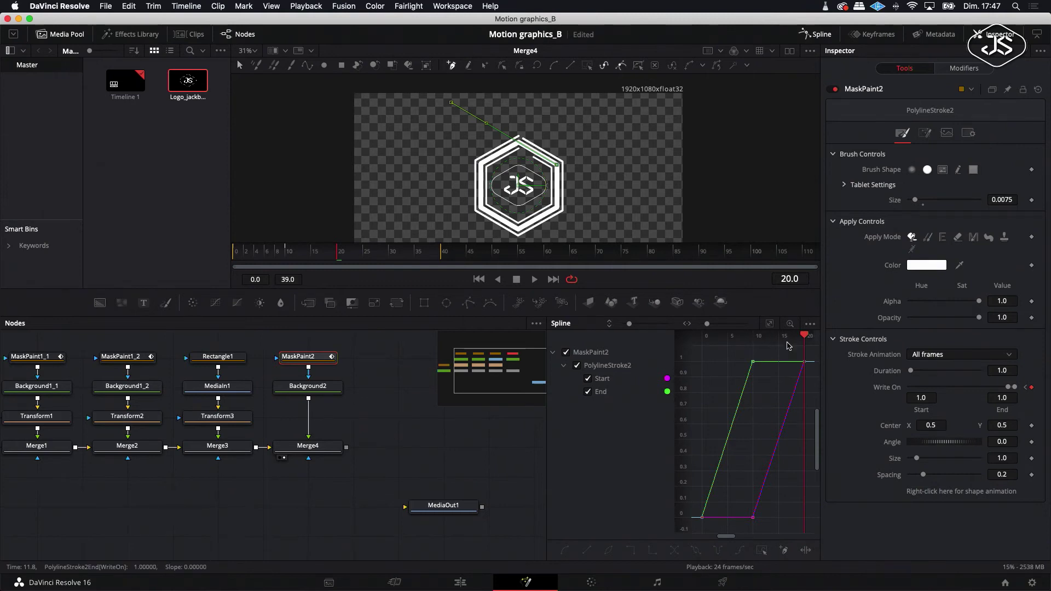
pyautogui.click(589, 380)
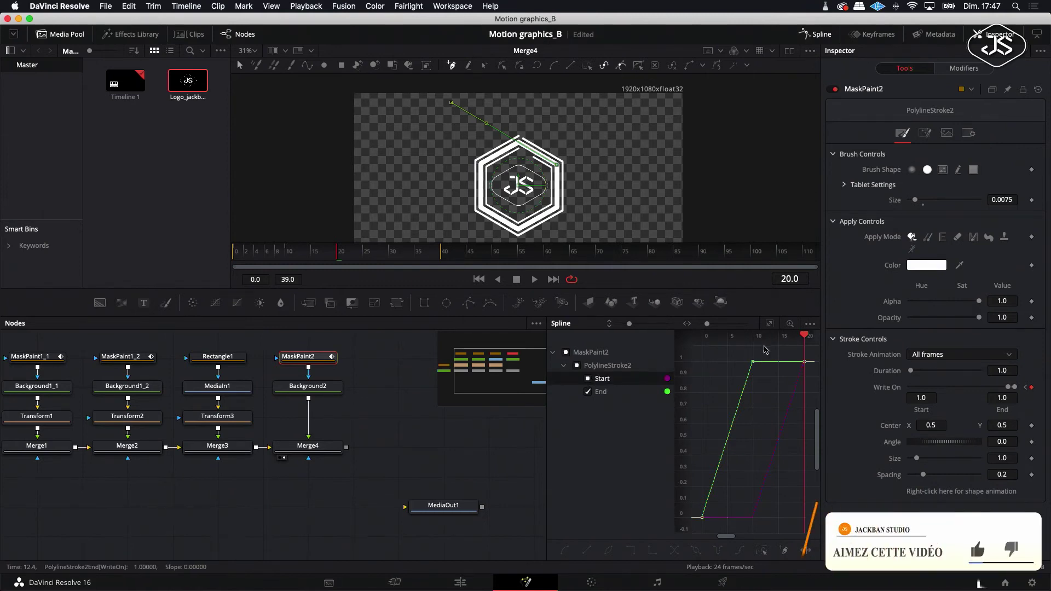
pyautogui.click(565, 552)
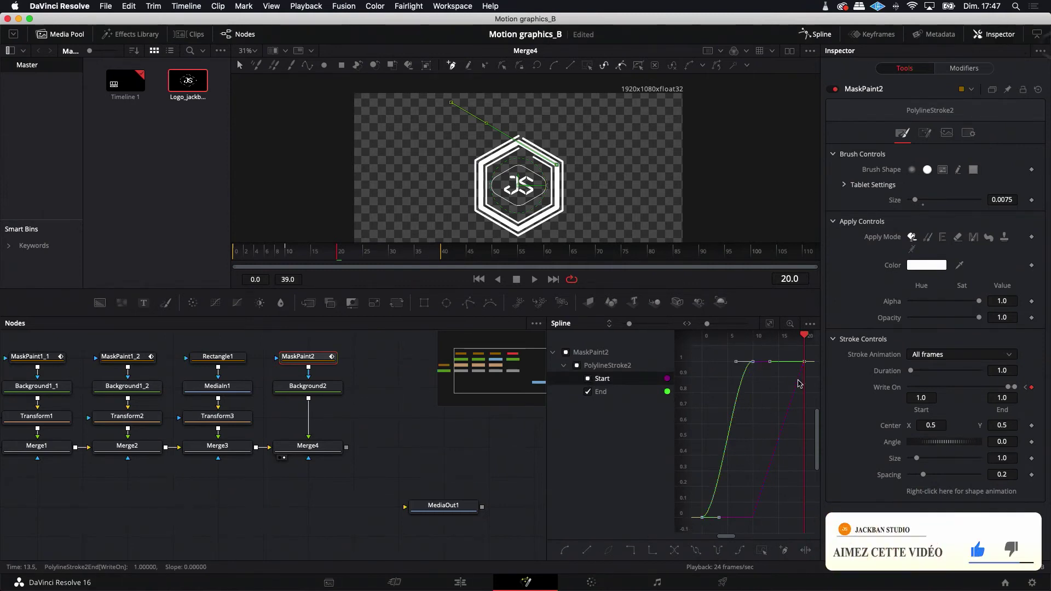
pyautogui.moveTo(804, 335); pyautogui.dragTo(754, 339)
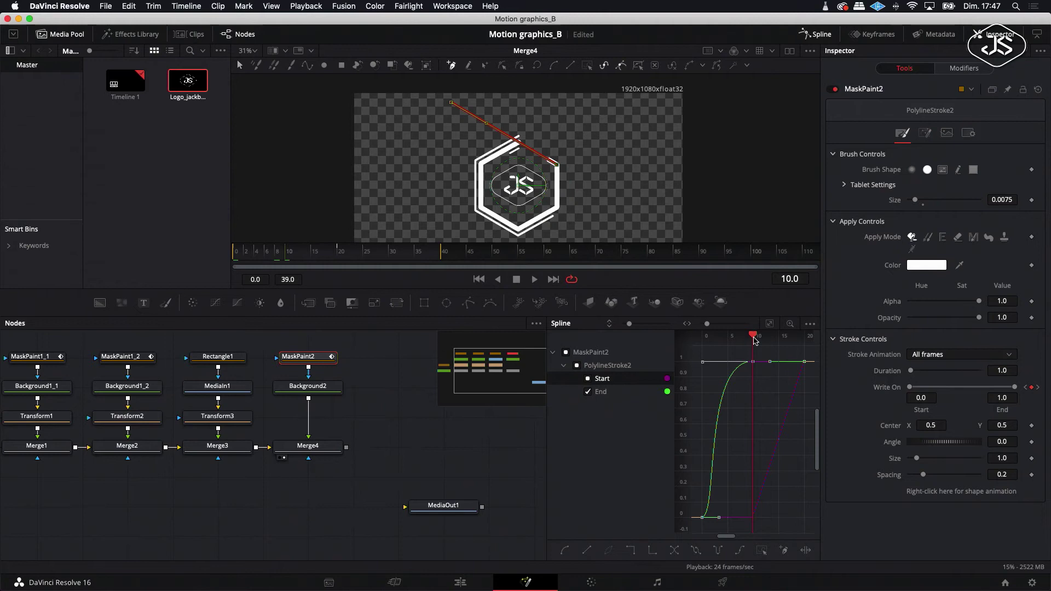
# - Smooth the Write On Start curve's keyframes and extend the last handle back towards frame 10 for a long ease-out
pyautogui.click(601, 378)
pyautogui.moveTo(812, 356); pyautogui.dragTo(745, 507)
pyautogui.click(565, 550)
pyautogui.moveTo(788, 362); pyautogui.dragTo(755, 362)
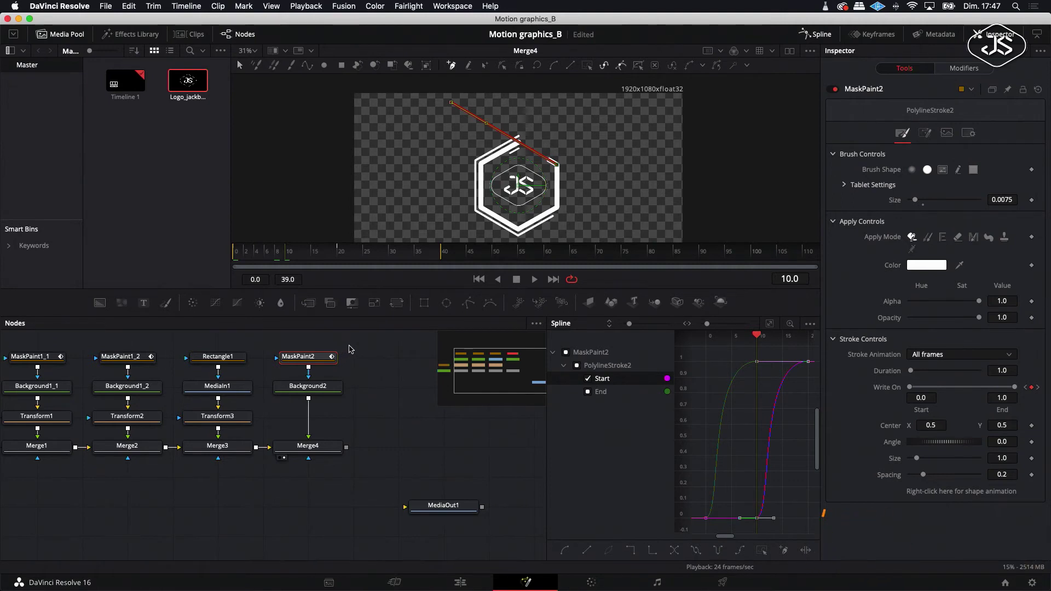
# - Duplicate Background2 together with MaskPaint2 and place the copies in line beside the originals
pyautogui.moveTo(349, 340); pyautogui.dragTo(272, 403)
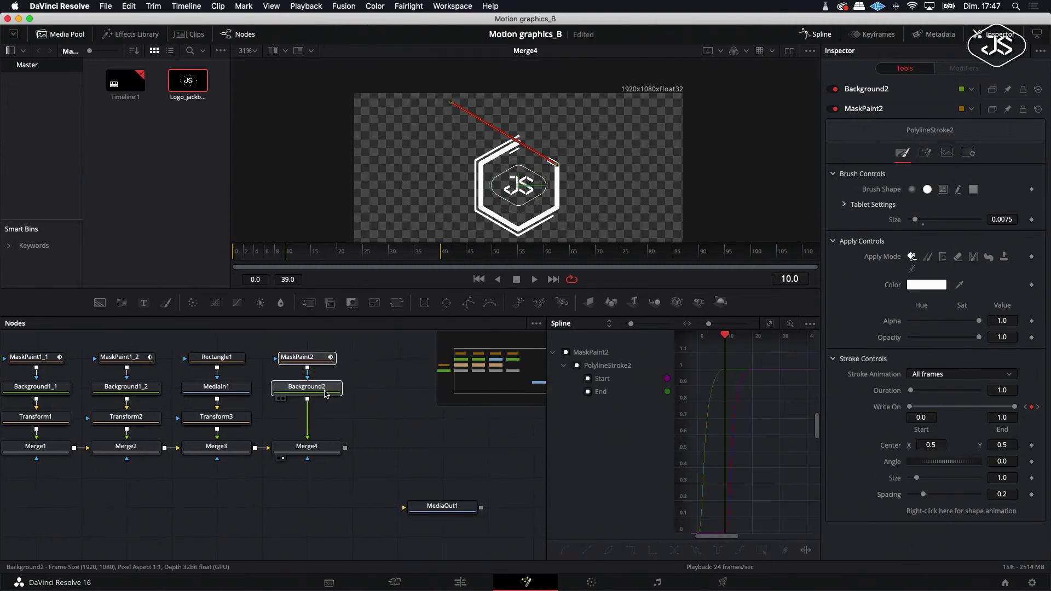
pyautogui.rightClick(326, 394)
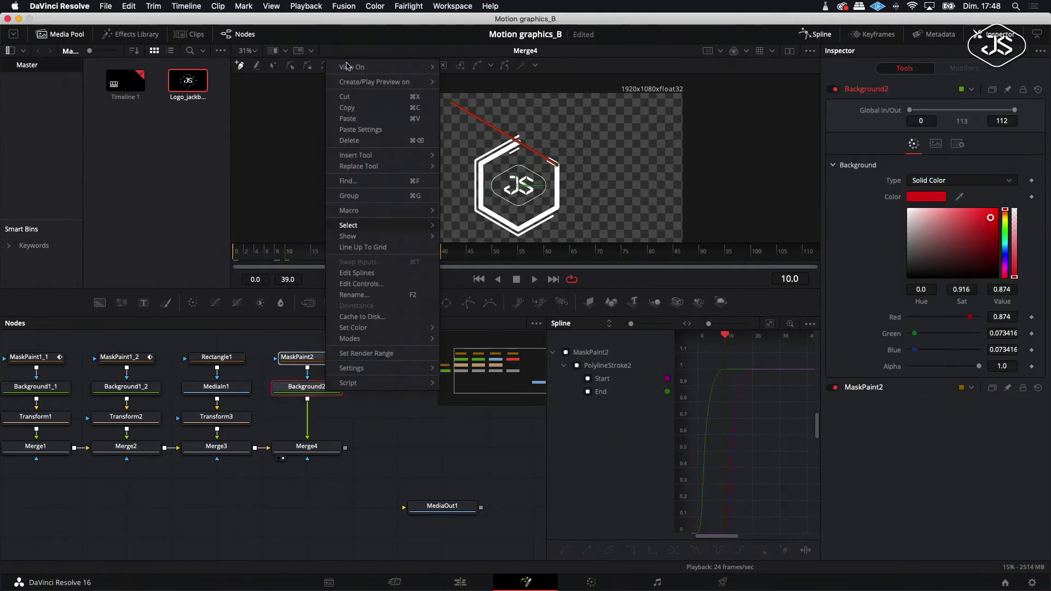
pyautogui.click(350, 108)
pyautogui.click(361, 361)
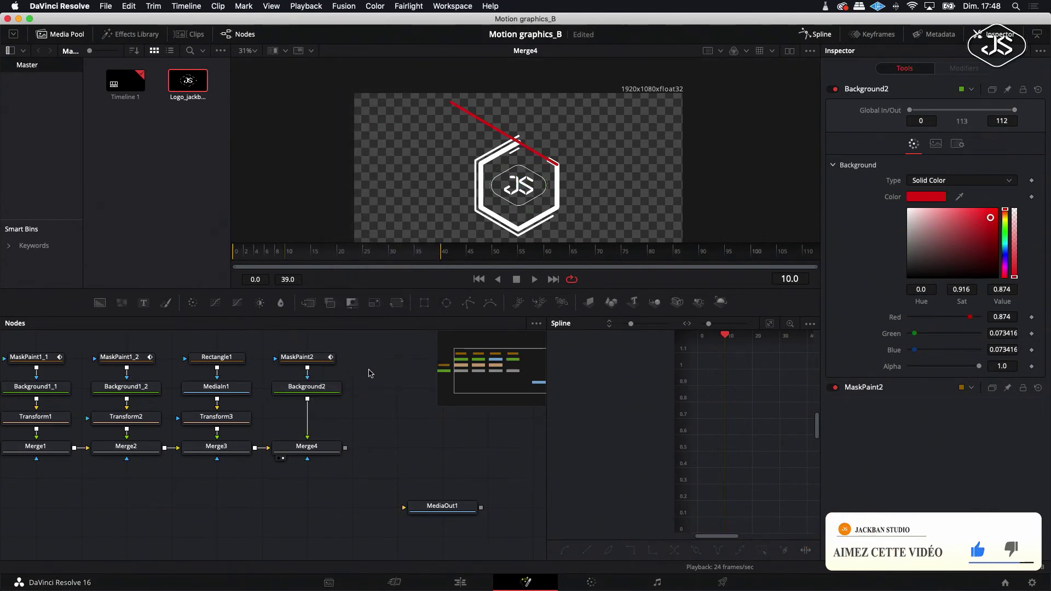
pyautogui.rightClick(369, 373)
pyautogui.click(391, 541)
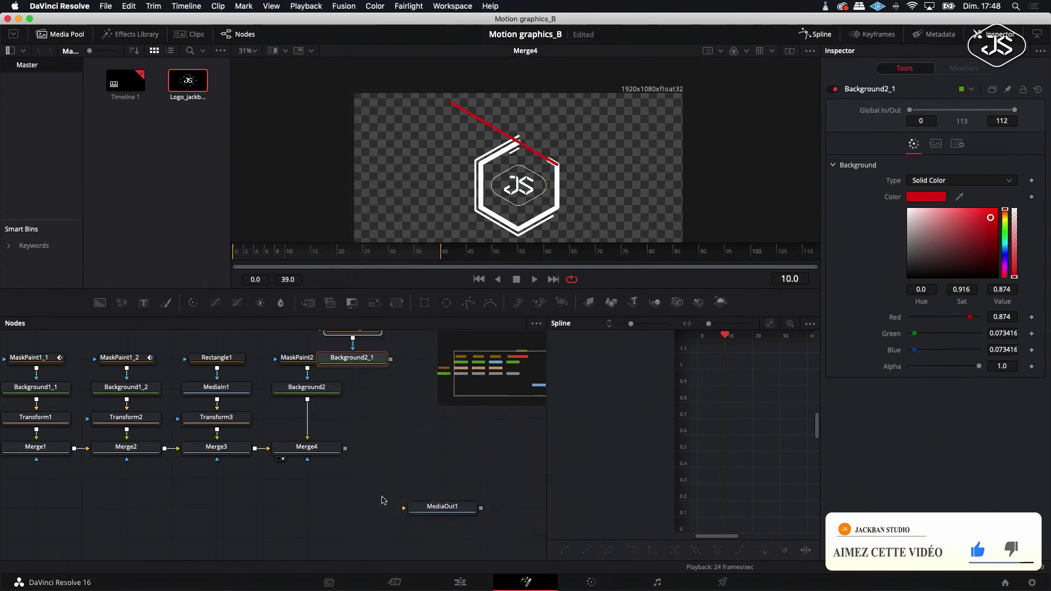
pyautogui.moveTo(338, 364); pyautogui.dragTo(382, 393)
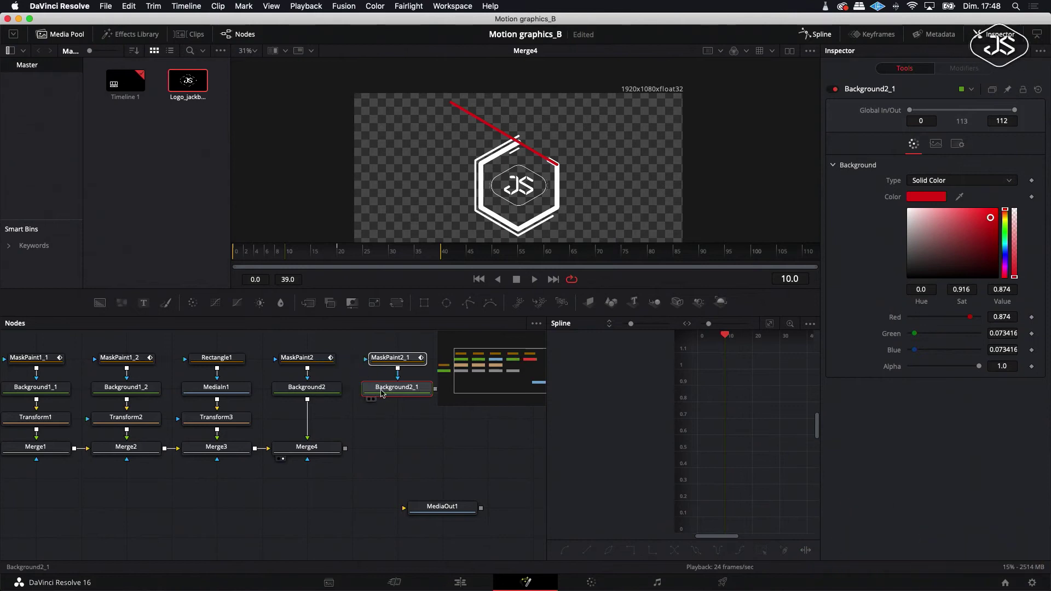
# - Merge Background2_1 over Background2 ahead of Merge4, centre the new merge beneath both, and move the whole group up one row
pyautogui.click(383, 422)
pyautogui.hscroll(3, 383, 421)
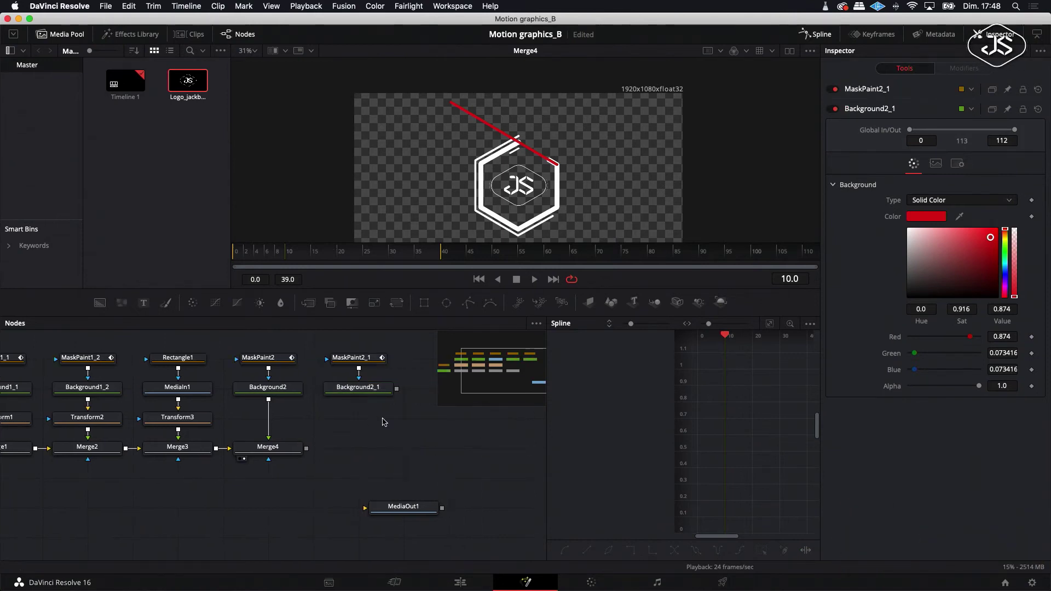
pyautogui.moveTo(397, 393); pyautogui.dragTo(269, 398)
pyautogui.moveTo(449, 436); pyautogui.dragTo(314, 466)
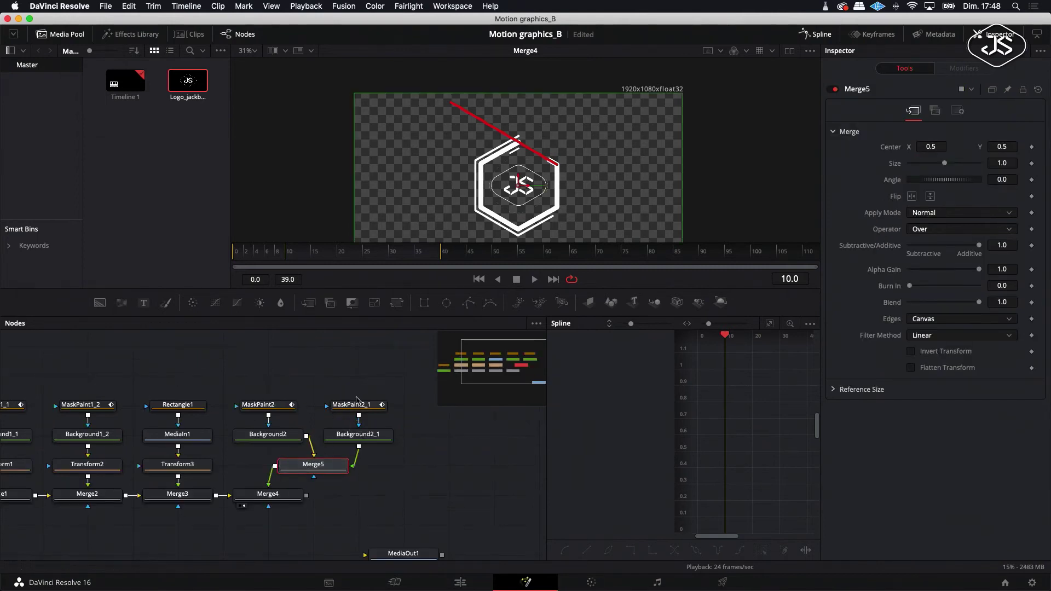
pyautogui.moveTo(371, 383); pyautogui.dragTo(288, 443)
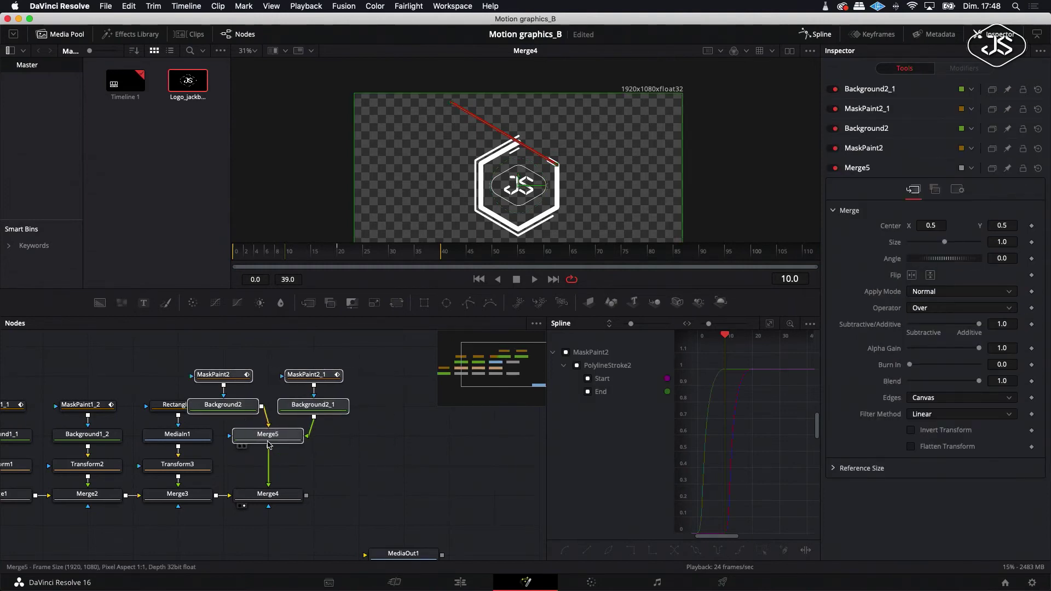
pyautogui.click(282, 427)
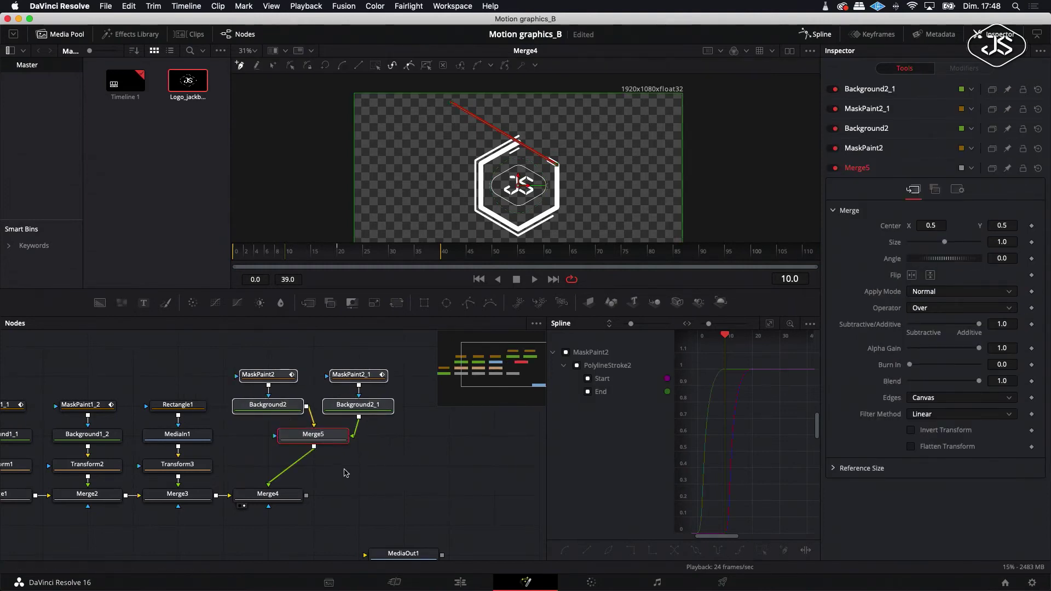
# - Raise the MaskPaint2 stroke slightly by setting its Center Y to 0.506
pyautogui.click(271, 375)
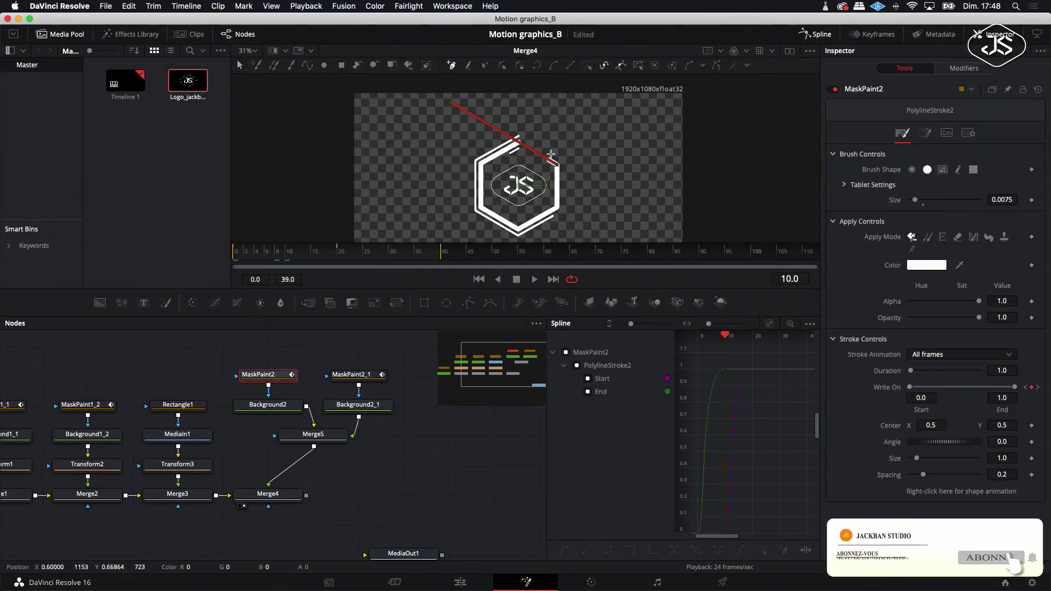
pyautogui.scroll(5, 550, 155)
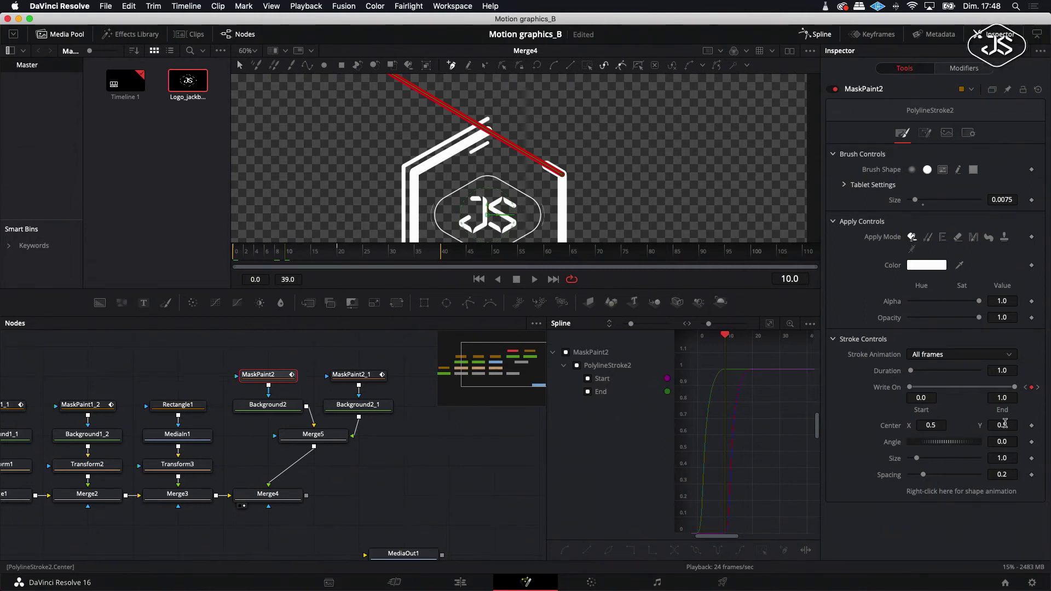
pyautogui.moveTo(1005, 424); pyautogui.dragTo(1006, 424)
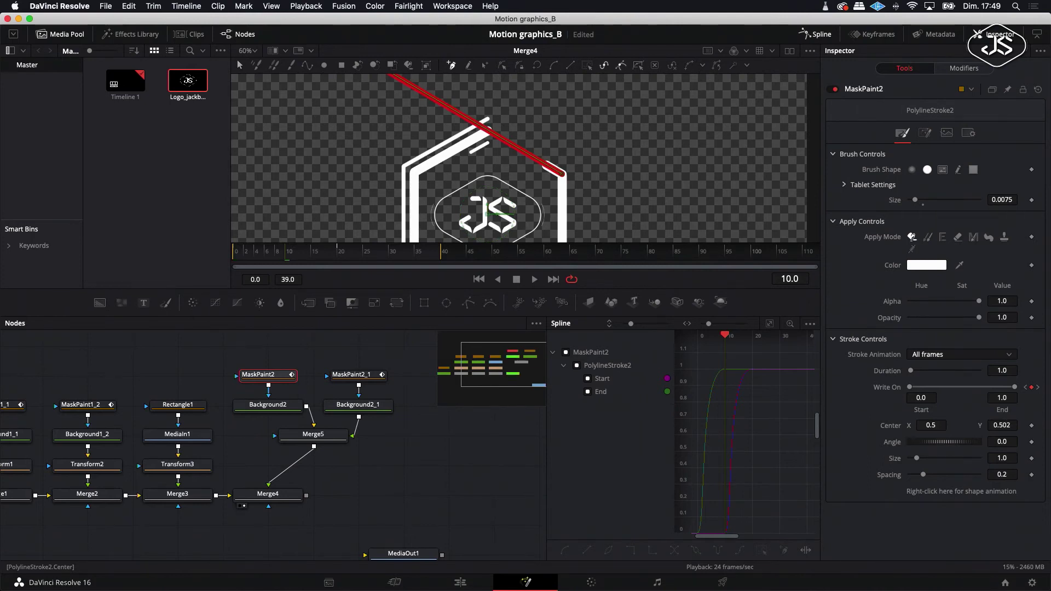
pyautogui.moveTo(1005, 424); pyautogui.dragTo(1010, 423)
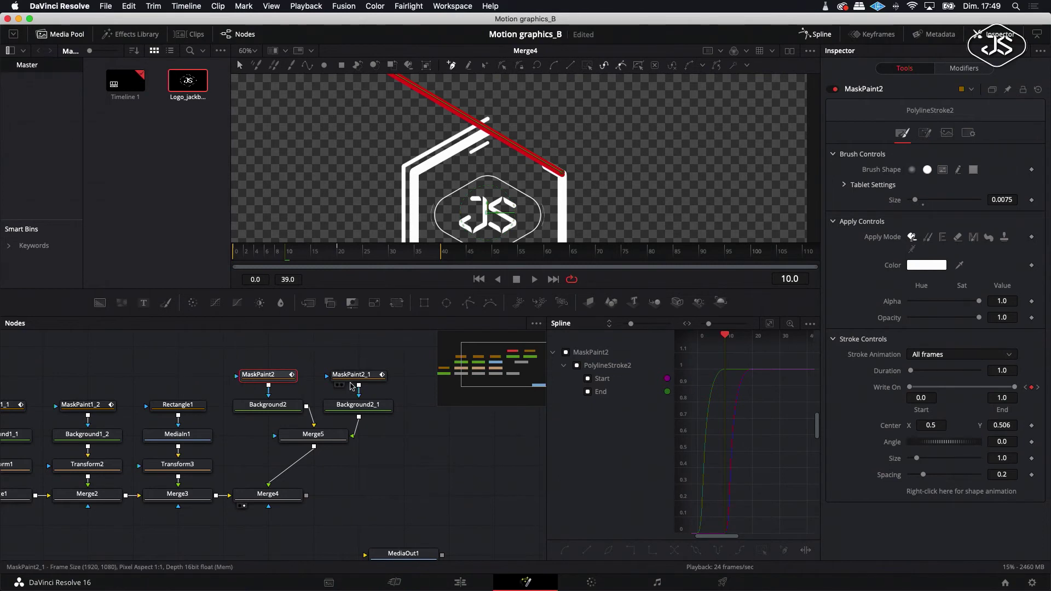
# - Lower the MaskPaint2_1 stroke to Center Y 0.491 and thin its brush size to 0.0048
pyautogui.click(353, 375)
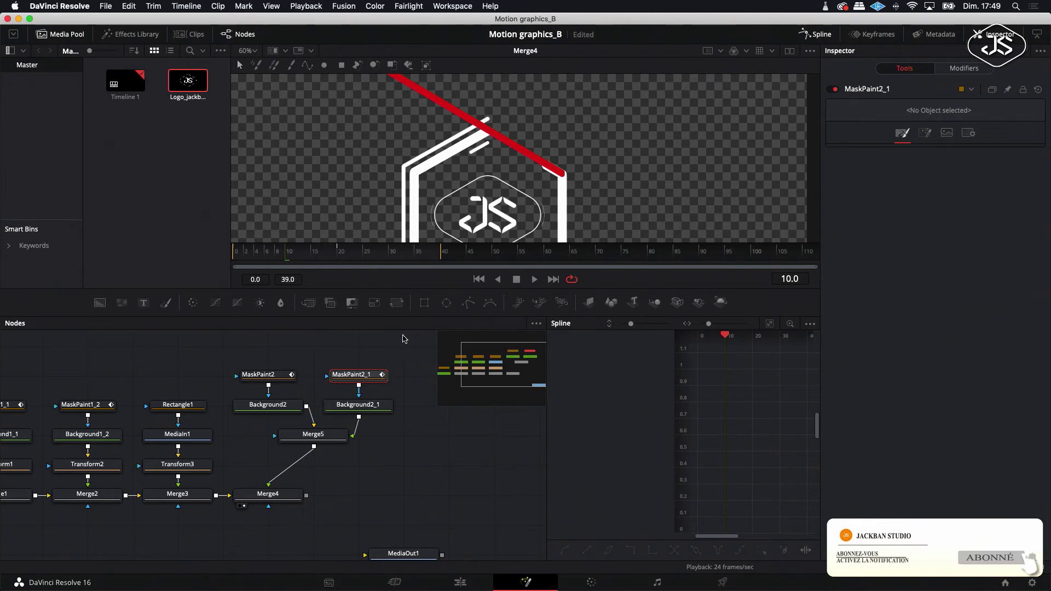
pyautogui.click(961, 68)
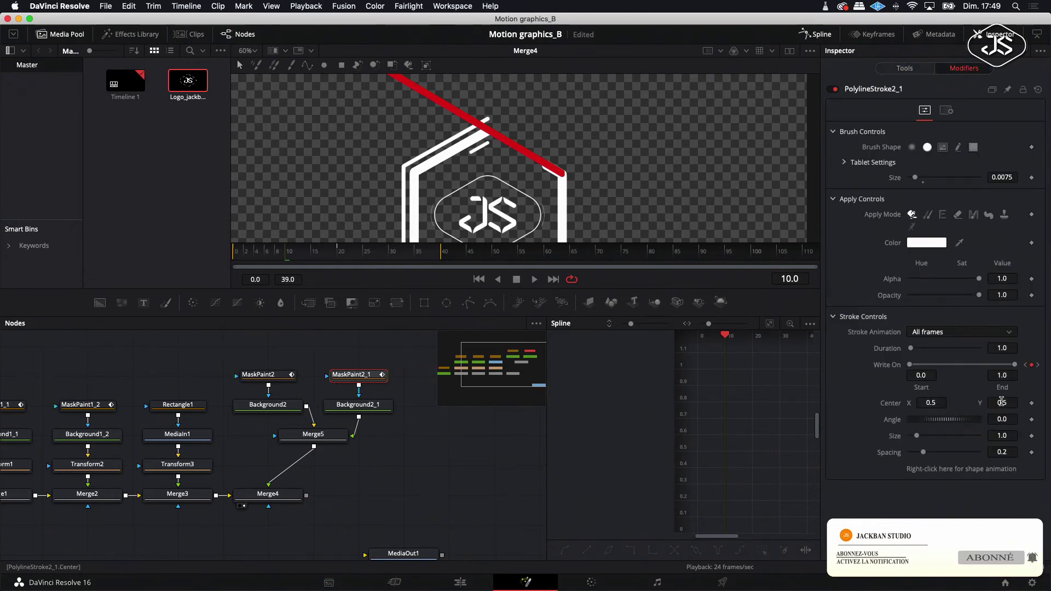
pyautogui.moveTo(1002, 403); pyautogui.dragTo(998, 403)
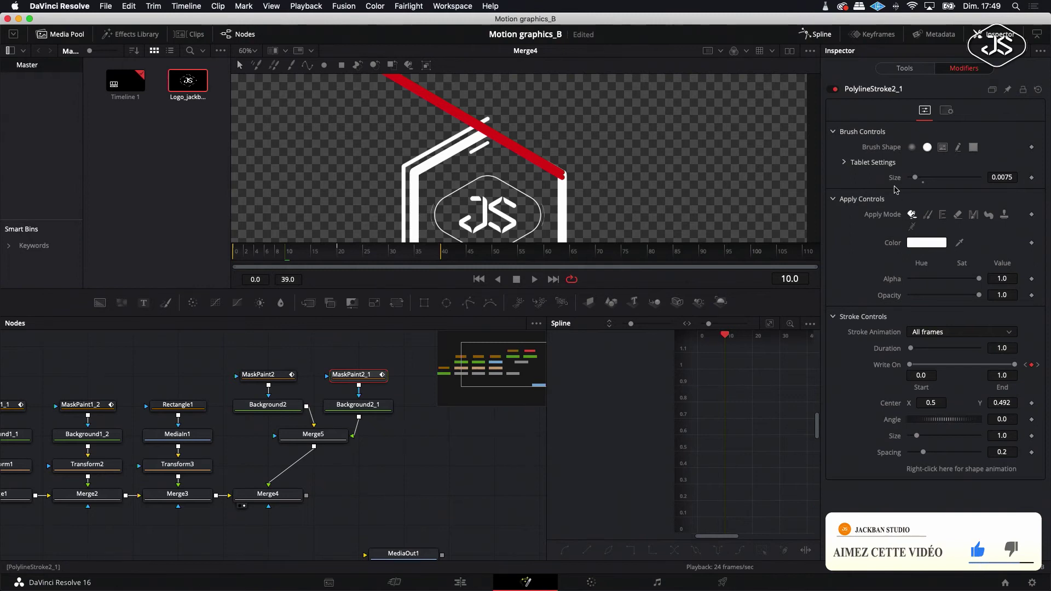
pyautogui.moveTo(1012, 175); pyautogui.dragTo(1000, 175)
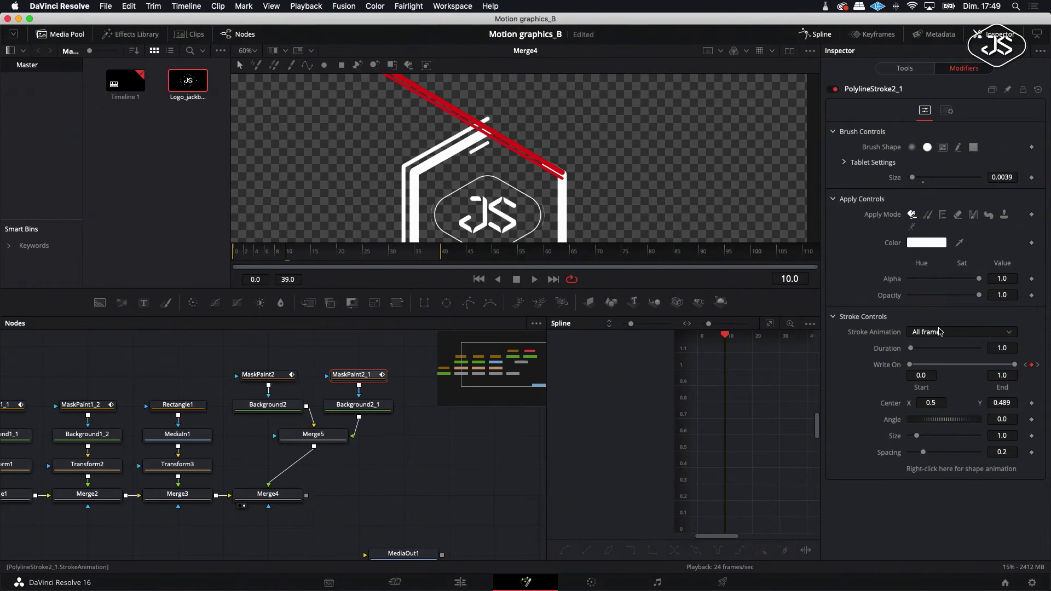
pyautogui.moveTo(1008, 176); pyautogui.dragTo(1014, 176)
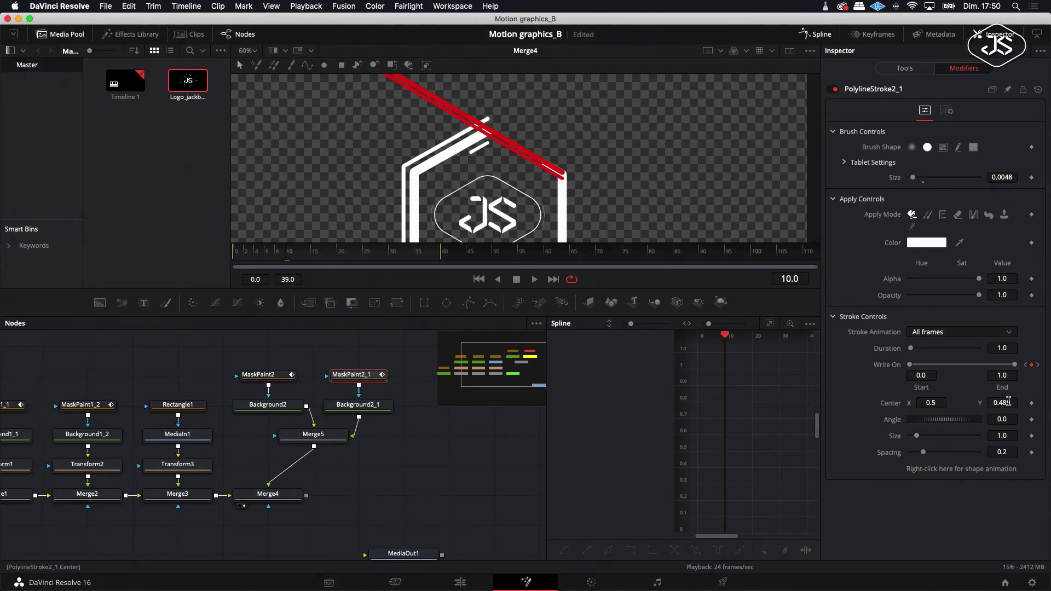
pyautogui.moveTo(1003, 403); pyautogui.dragTo(1003, 403)
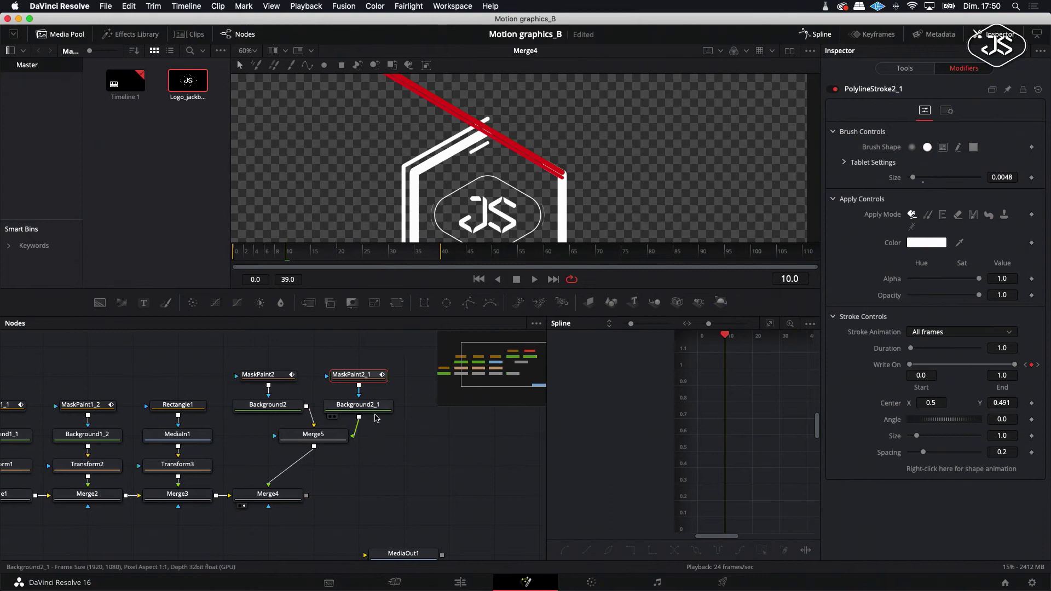
# - Thin the MaskPaint2 stroke to a brush size of 0.0048, raise it to Center Y 0.509, and check it at frame 11
pyautogui.click(258, 377)
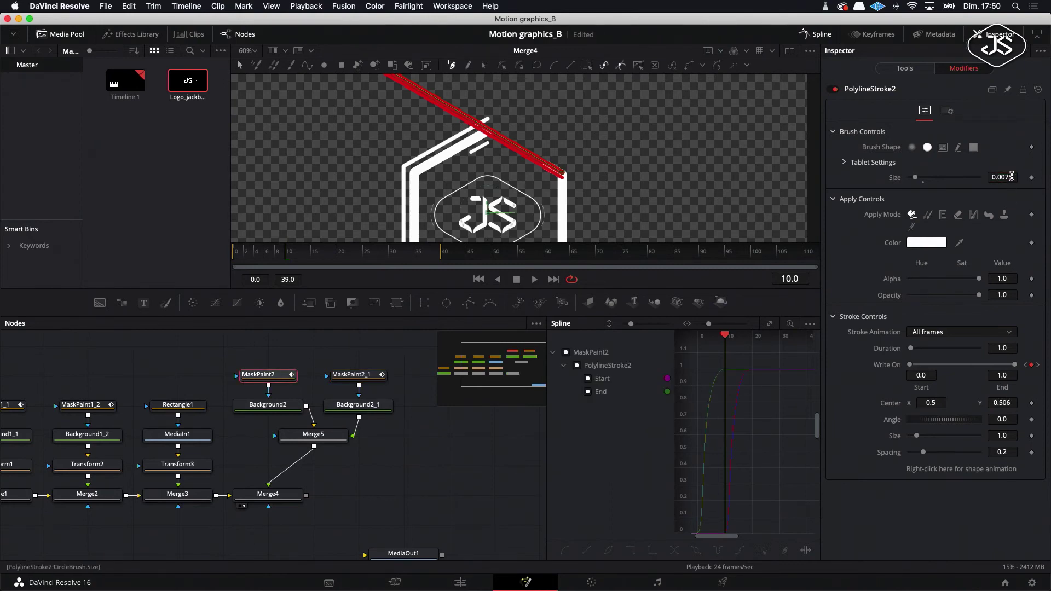
pyautogui.moveTo(1002, 176); pyautogui.dragTo(999, 177)
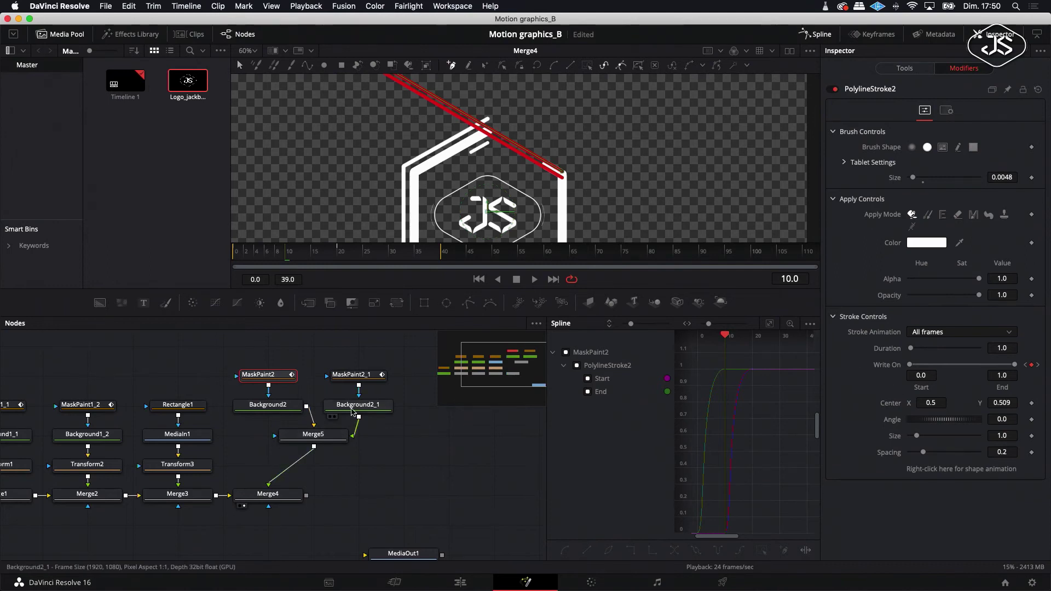
pyautogui.moveTo(289, 258)
pyautogui.mouseDown()
pyautogui.moveTo(246, 257)
pyautogui.moveTo(352, 265)
pyautogui.moveTo(293, 265)
pyautogui.mouseUp()
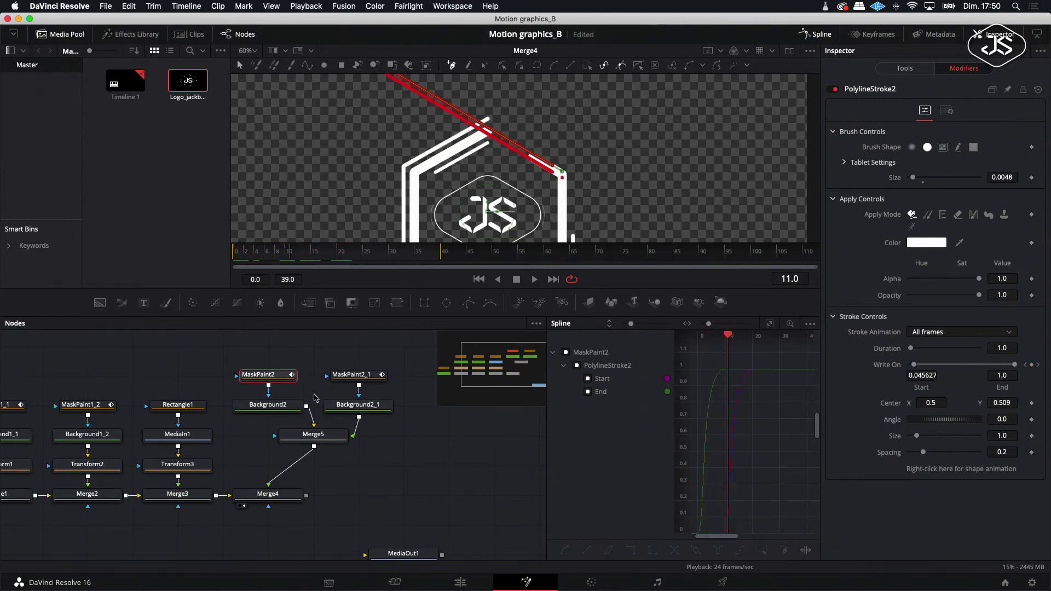
# - Recolour both Background2_1 and Background2 from red to near-white, with saturation 0.012 and value 0.992
pyautogui.click(350, 406)
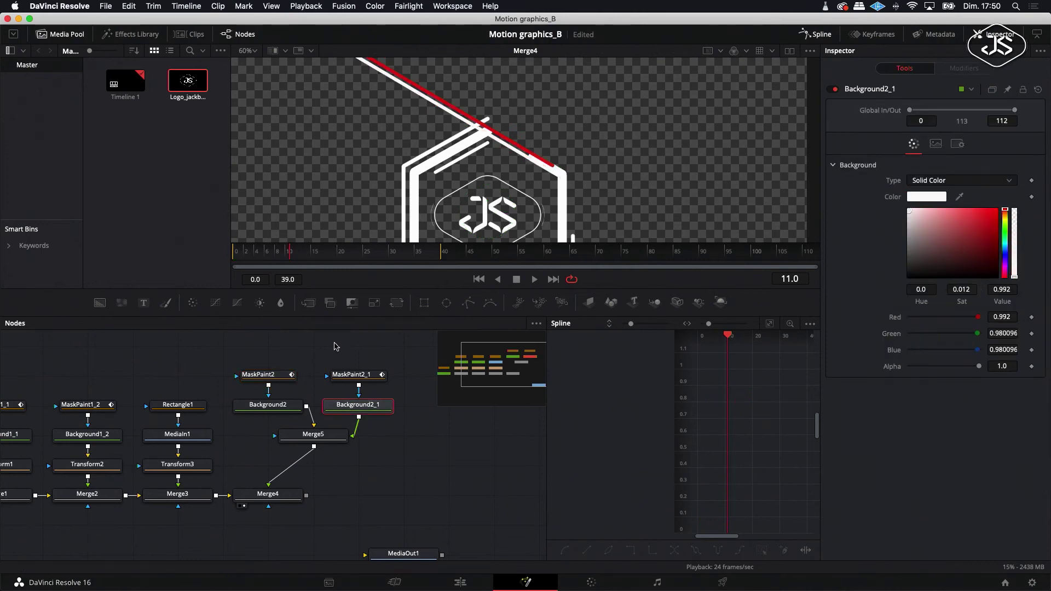
pyautogui.click(271, 406)
pyautogui.click(909, 212)
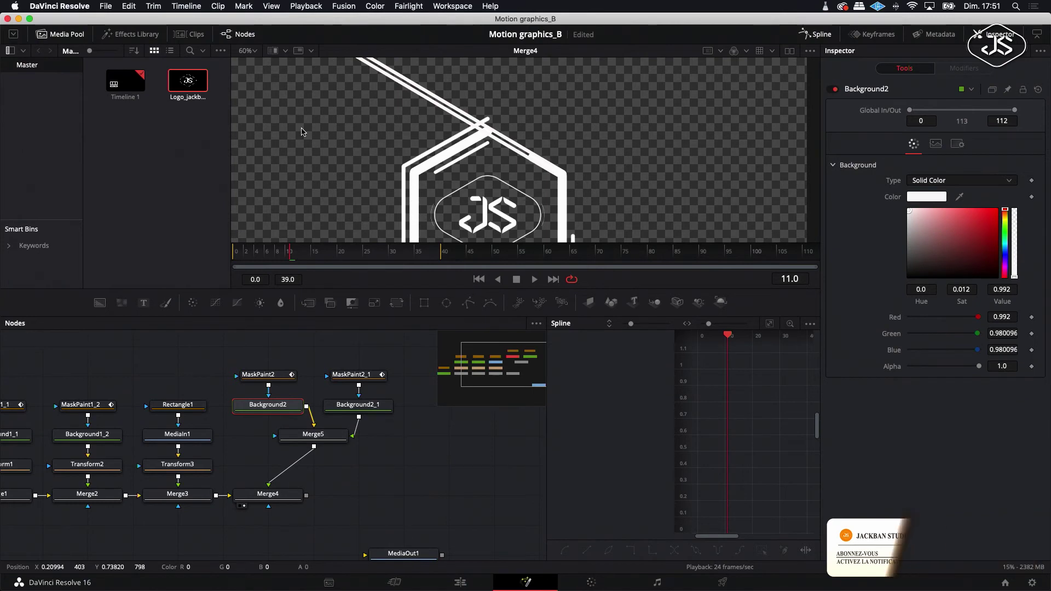
# - Align Merge5 directly beneath Background2 and insert a Duplicate node between Merge5 and Merge4
pyautogui.moveTo(318, 439); pyautogui.dragTo(278, 442)
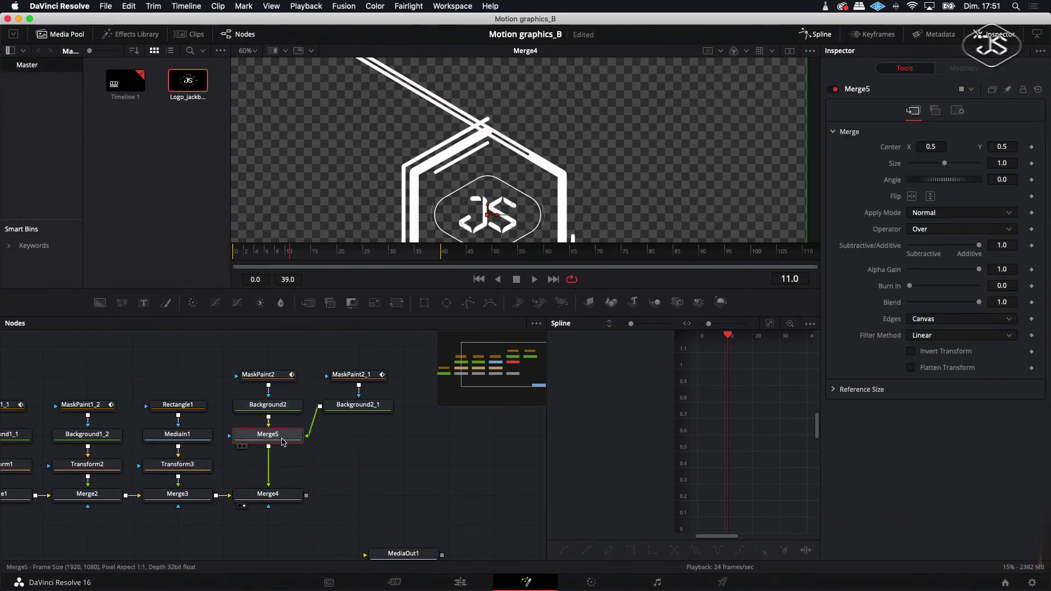
pyautogui.rightClick(278, 441)
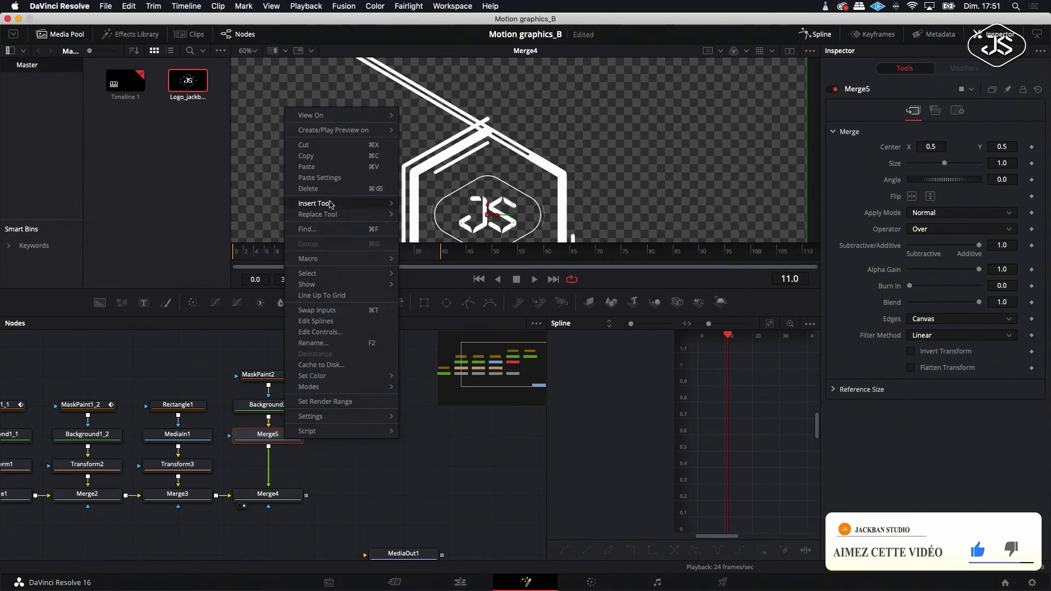
pyautogui.moveTo(328, 203)
pyautogui.moveTo(438, 246)
pyautogui.click(517, 259)
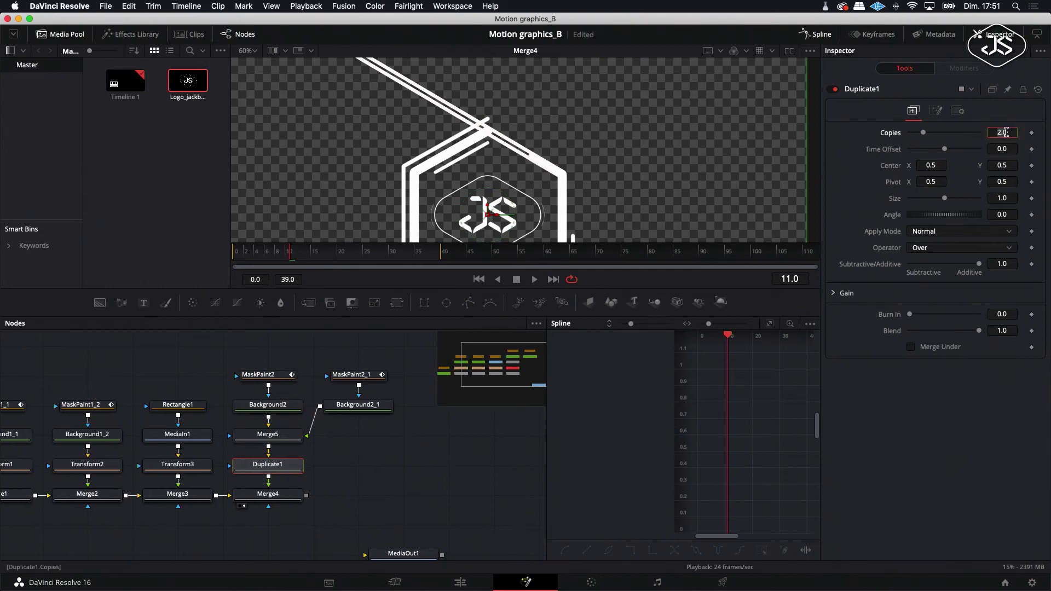
# - Set Duplicate1 to 6 copies with an angle of 60 degrees
pyautogui.press('Return')
pyautogui.click(1006, 214)
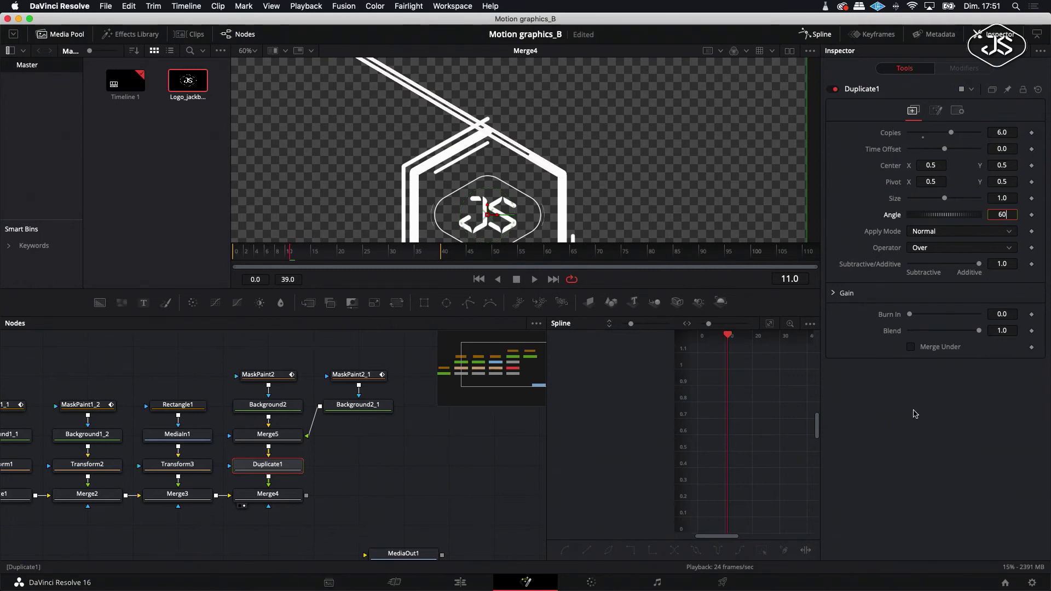
pyautogui.press('Return')
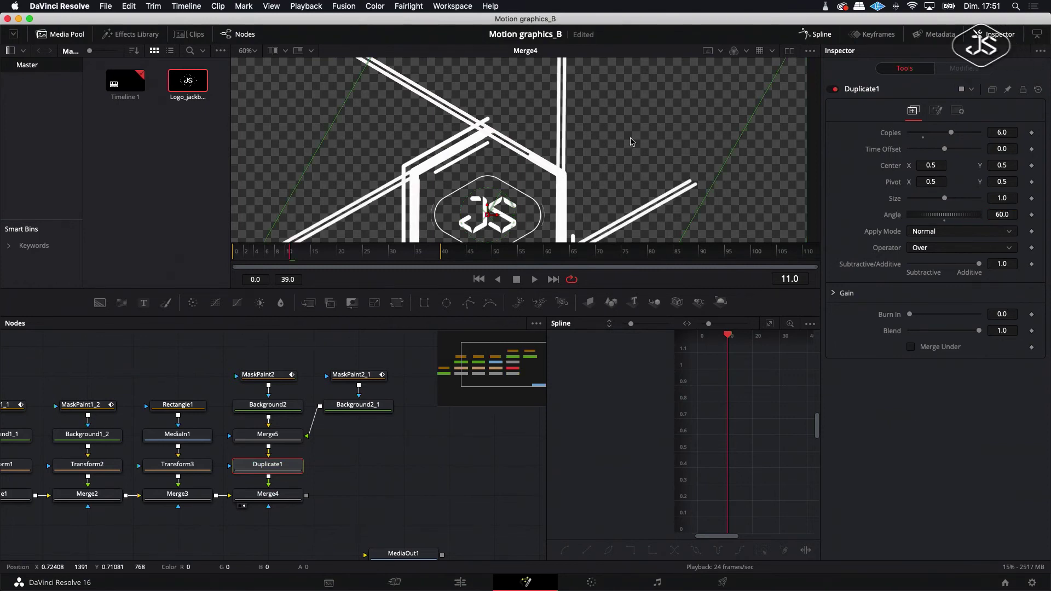
# - Scrub through and play back the animation to review the duplicated strokes around the whole hexagon
pyautogui.scroll(-5, 631, 141)
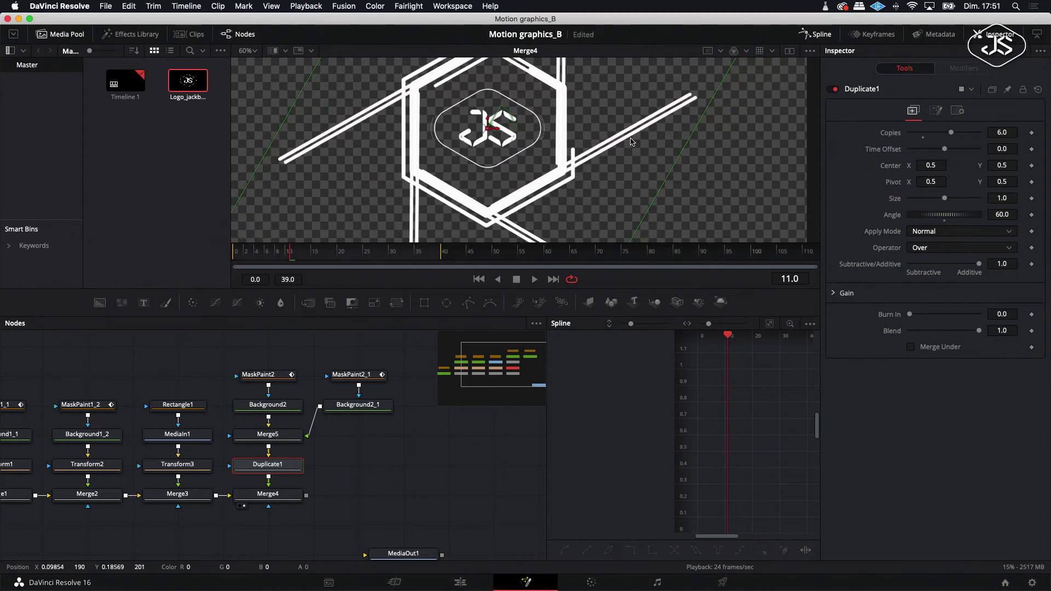
pyautogui.scroll(-1, 631, 142)
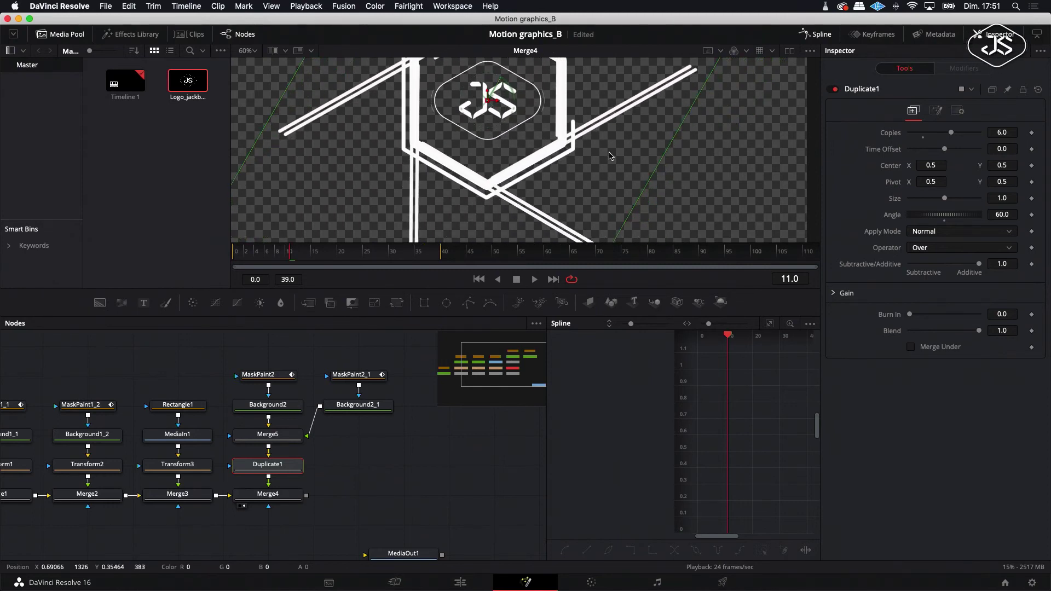
pyautogui.scroll(-5, 609, 156)
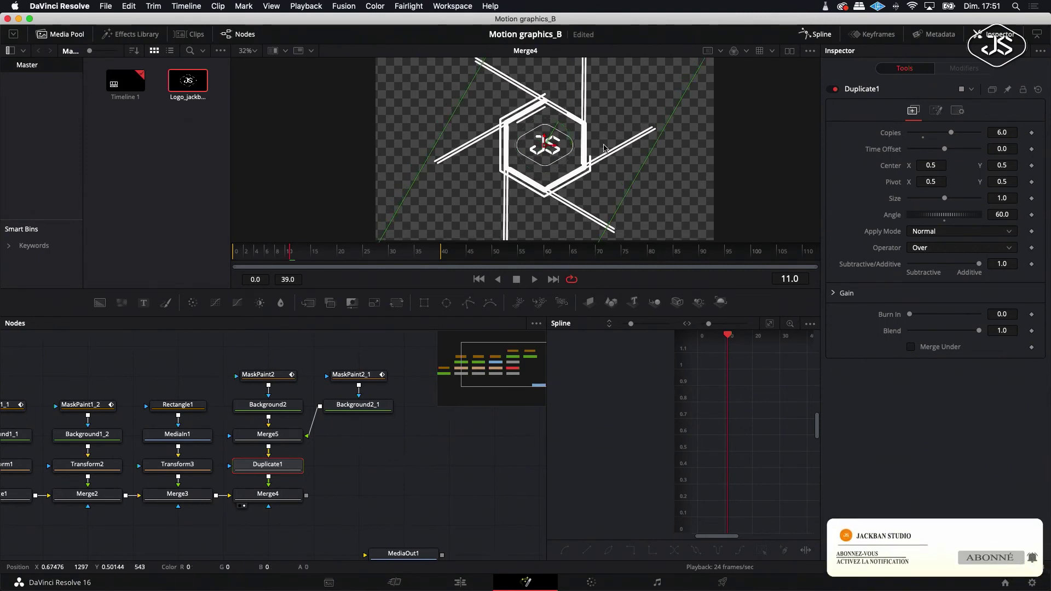
pyautogui.click(273, 254)
pyautogui.moveTo(273, 254); pyautogui.dragTo(397, 262)
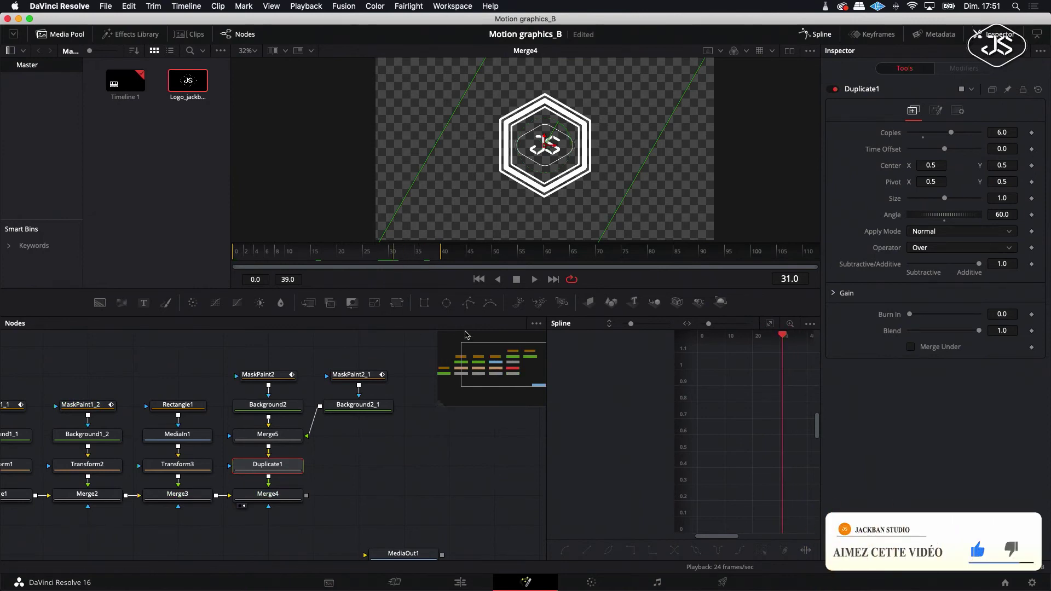
pyautogui.click(534, 279)
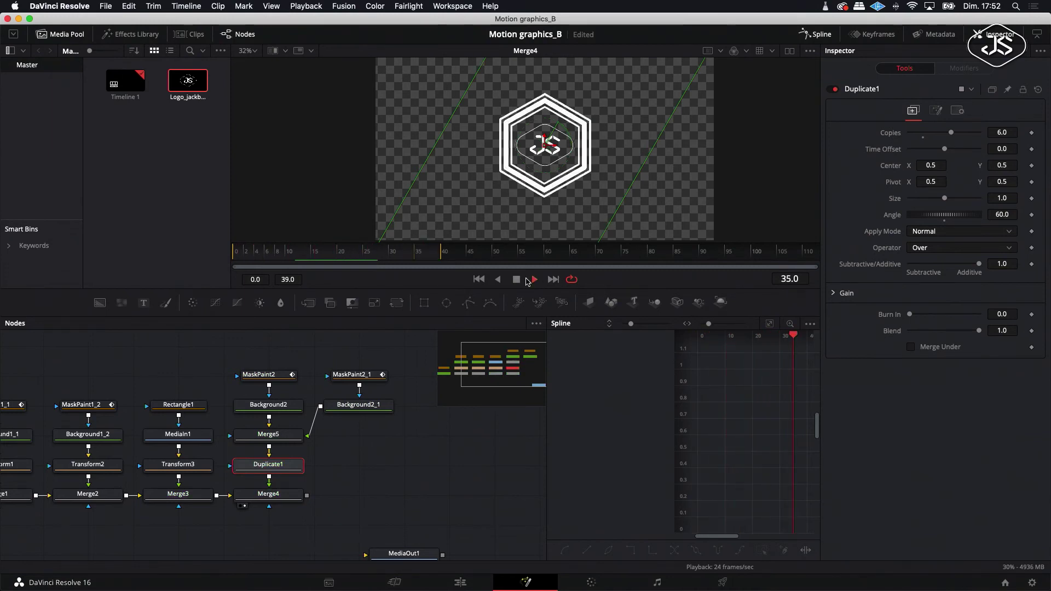
pyautogui.click(517, 280)
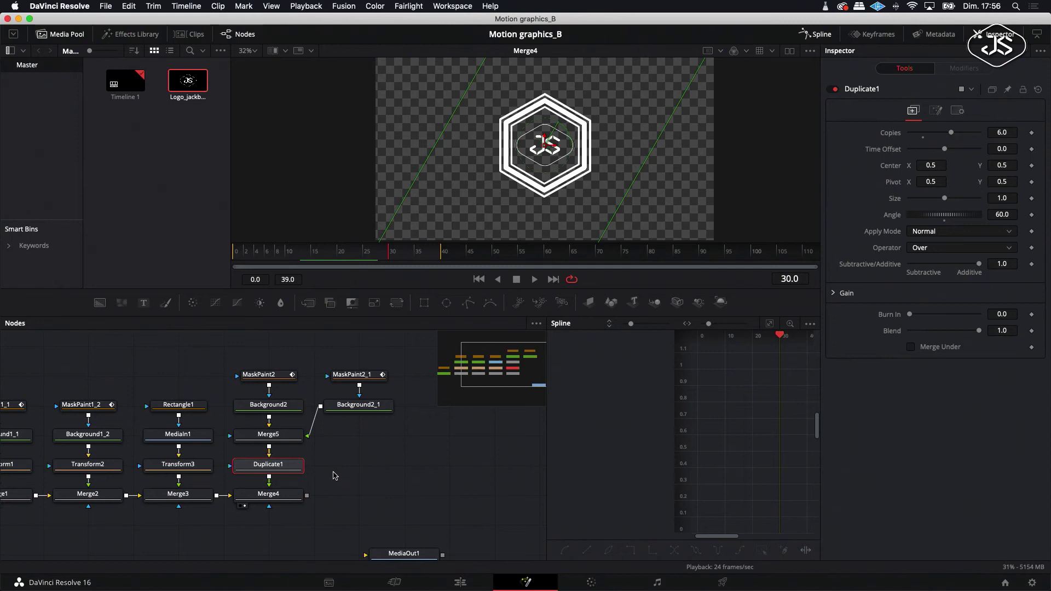
# - Add a Transform node after Merge4, place it in line beside the merge, and show its output in the viewer
pyautogui.click(274, 494)
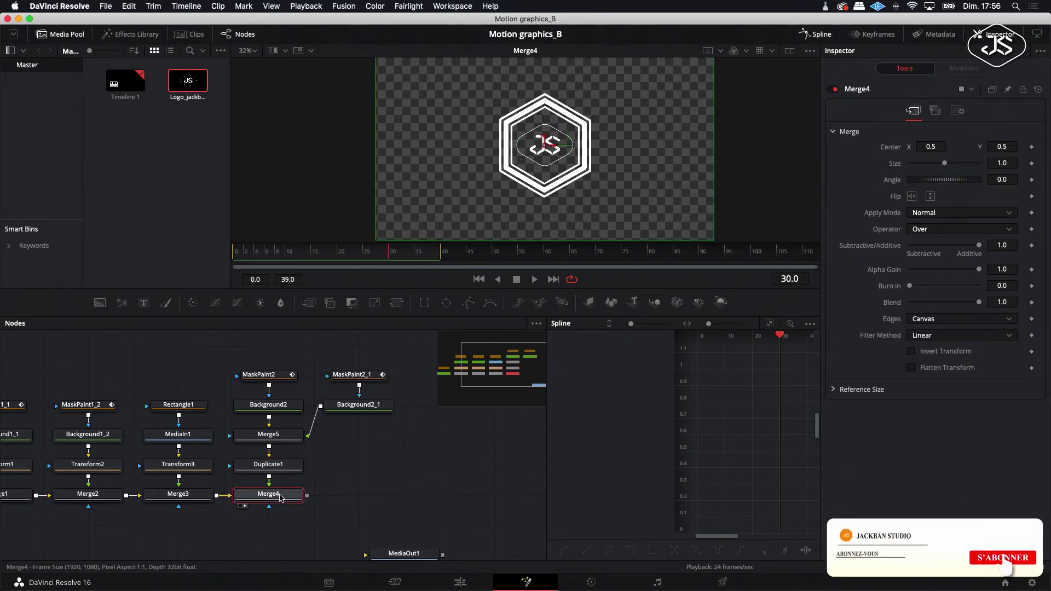
pyautogui.click(396, 303)
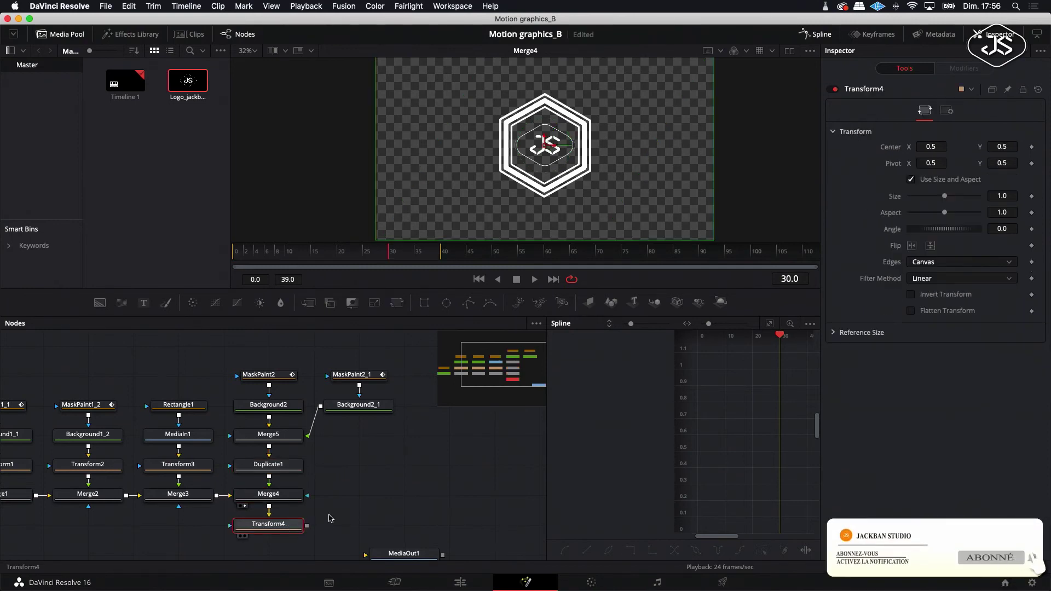
pyautogui.moveTo(290, 525); pyautogui.dragTo(390, 494)
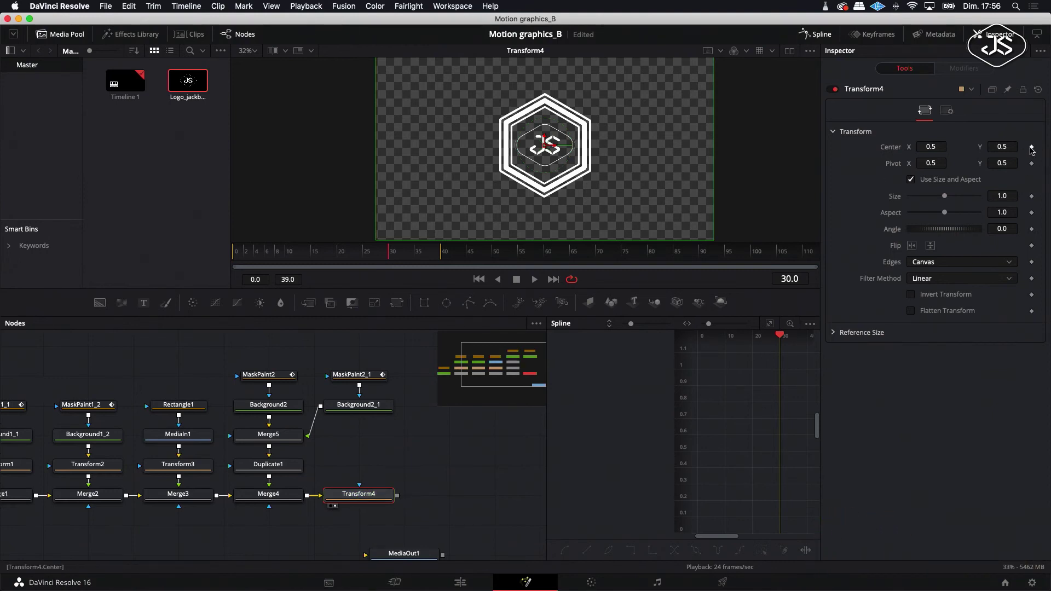
# - Keyframe Transform4's Center at frame 30, and at frame 35 move the logo left to a Center X of about 0.332
pyautogui.click(1031, 148)
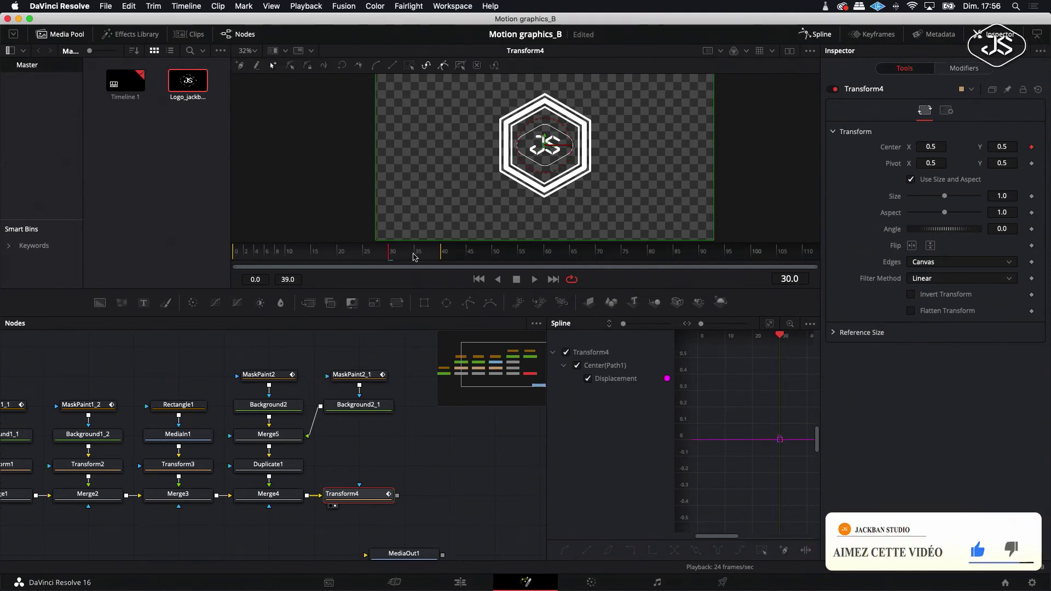
pyautogui.moveTo(403, 259); pyautogui.dragTo(417, 258)
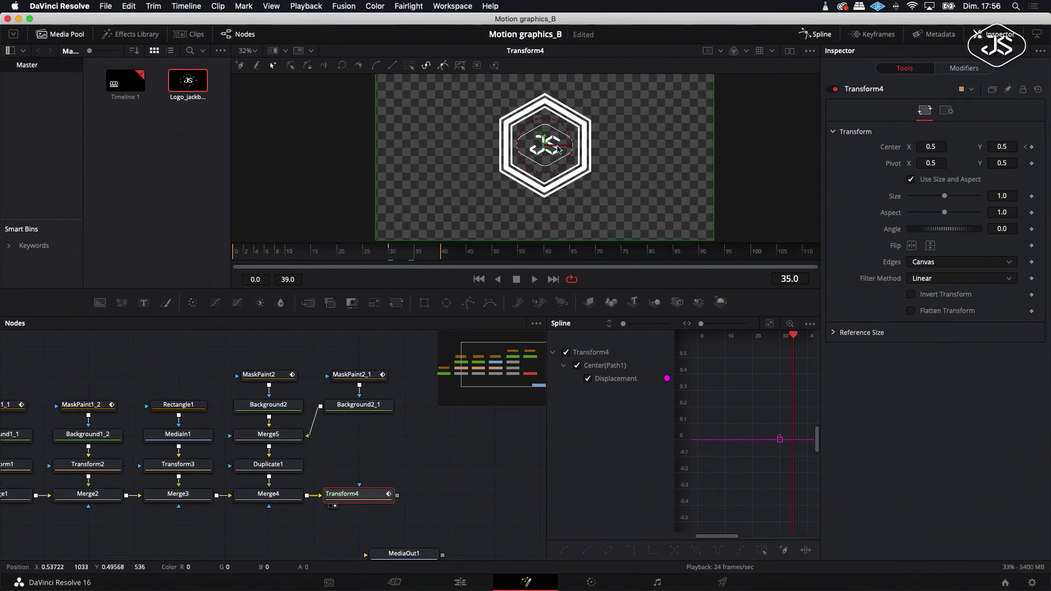
pyautogui.moveTo(552, 149); pyautogui.dragTo(502, 151)
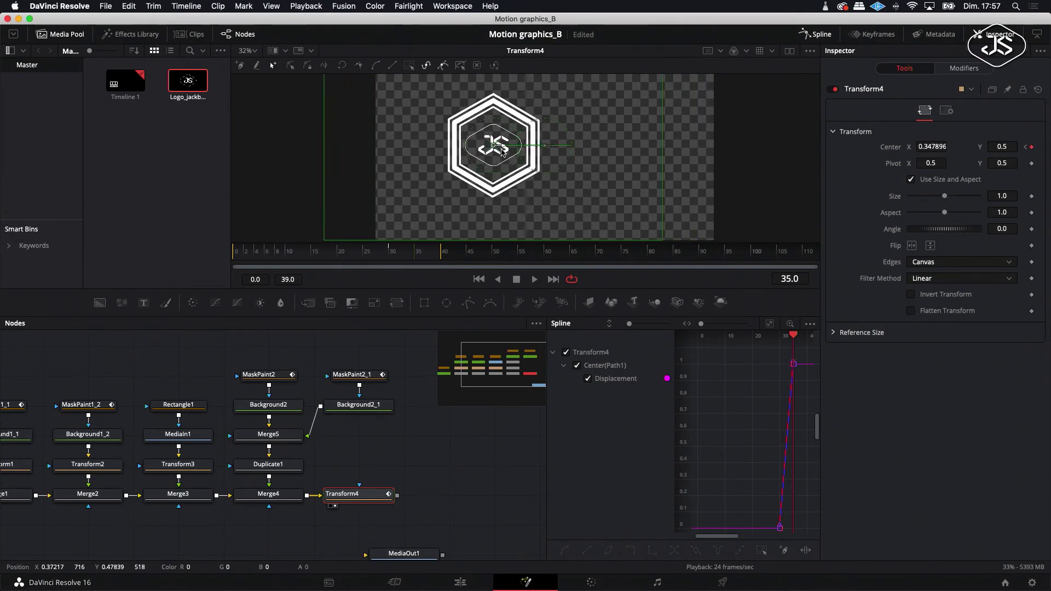
pyautogui.moveTo(502, 152); pyautogui.dragTo(497, 153)
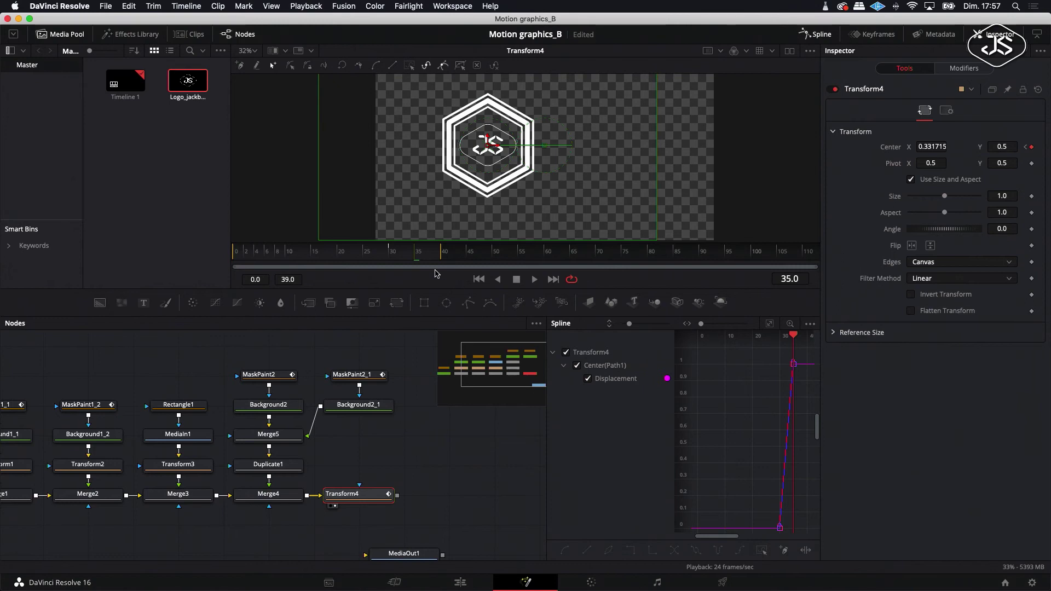
# - At frame 38, return the logo to the middle by setting Transform4's Center X to 0.5
pyautogui.moveTo(413, 256); pyautogui.dragTo(432, 257)
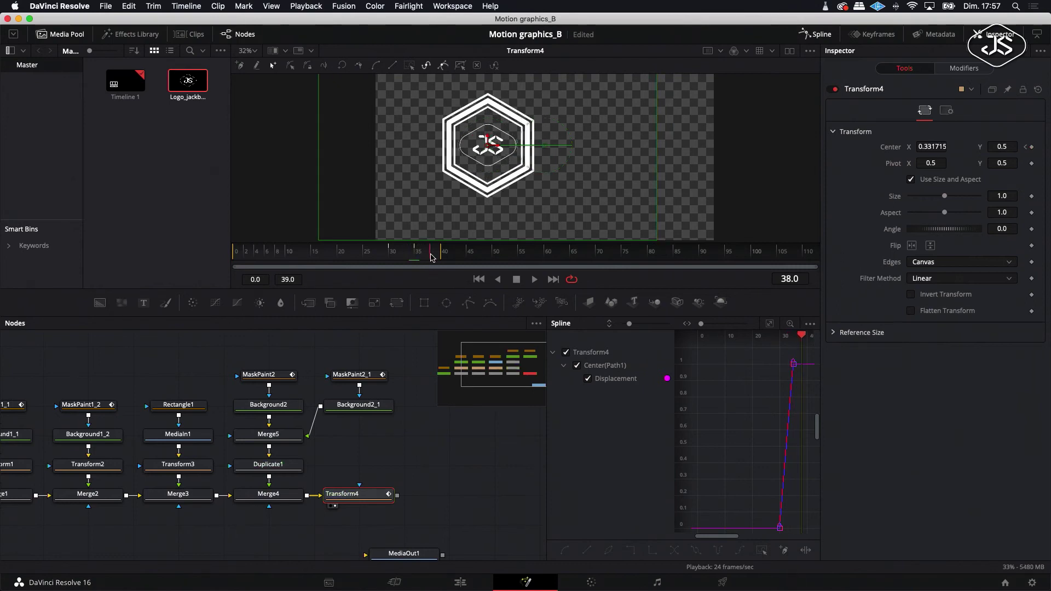
pyautogui.click(944, 146)
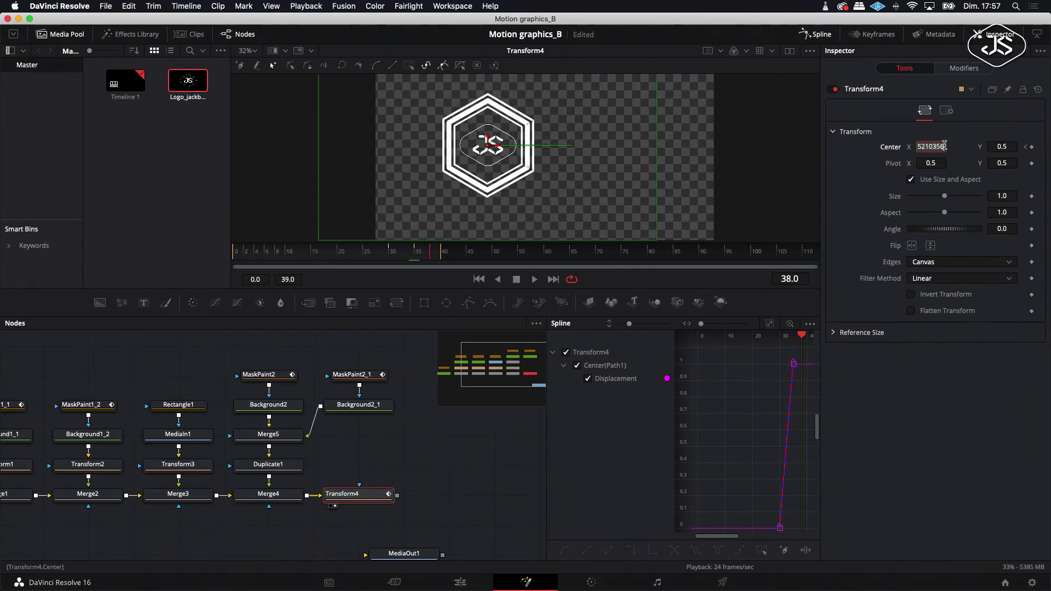
pyautogui.write('0')
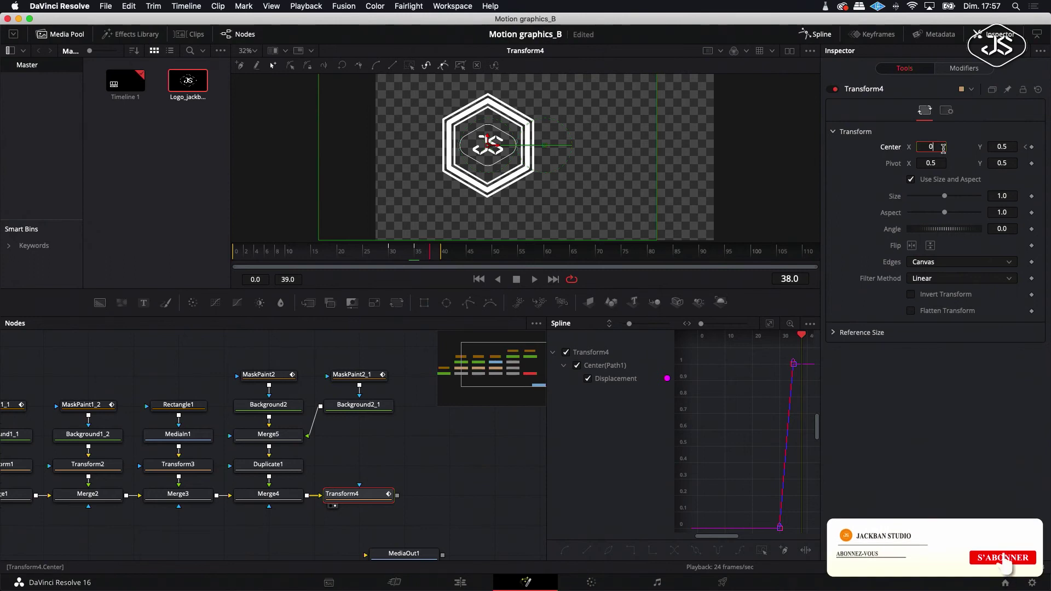
pyautogui.write('.5')
pyautogui.press('Return')
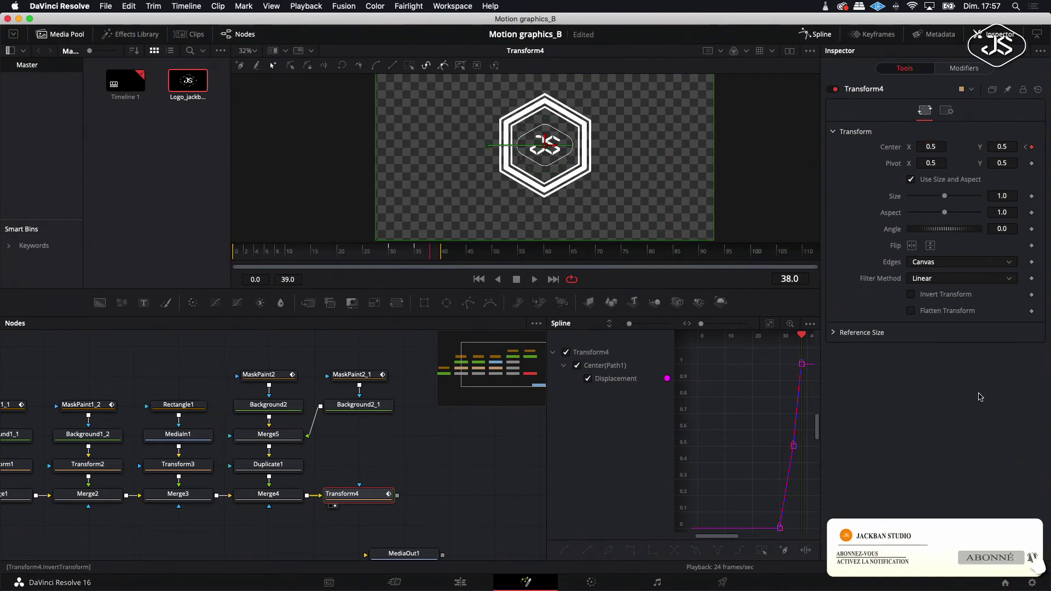
# - Smooth all three keyframes of Transform4's Center displacement curve
pyautogui.click(769, 323)
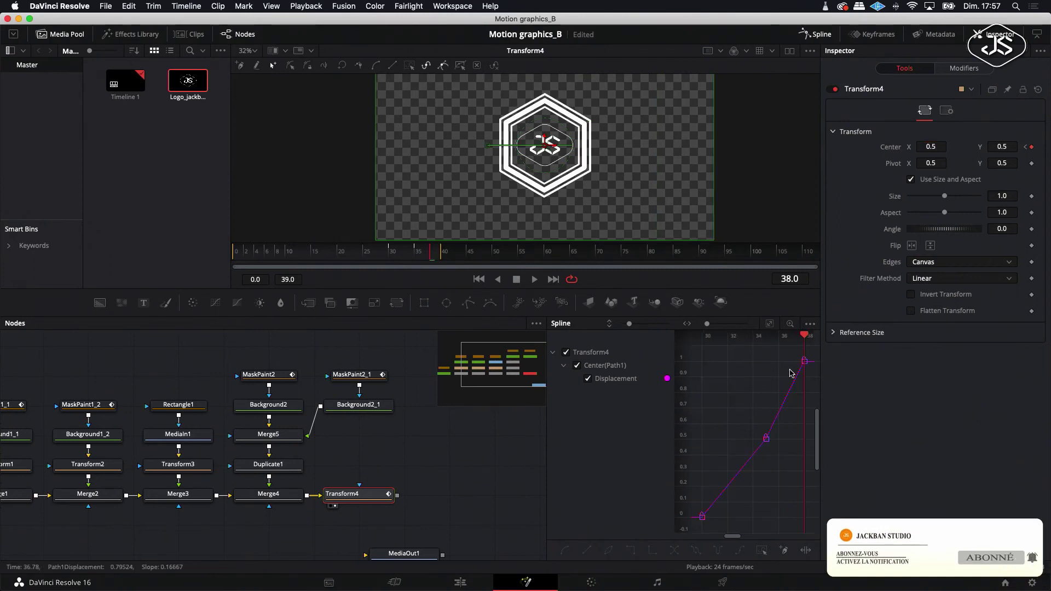
pyautogui.moveTo(809, 357); pyautogui.dragTo(696, 539)
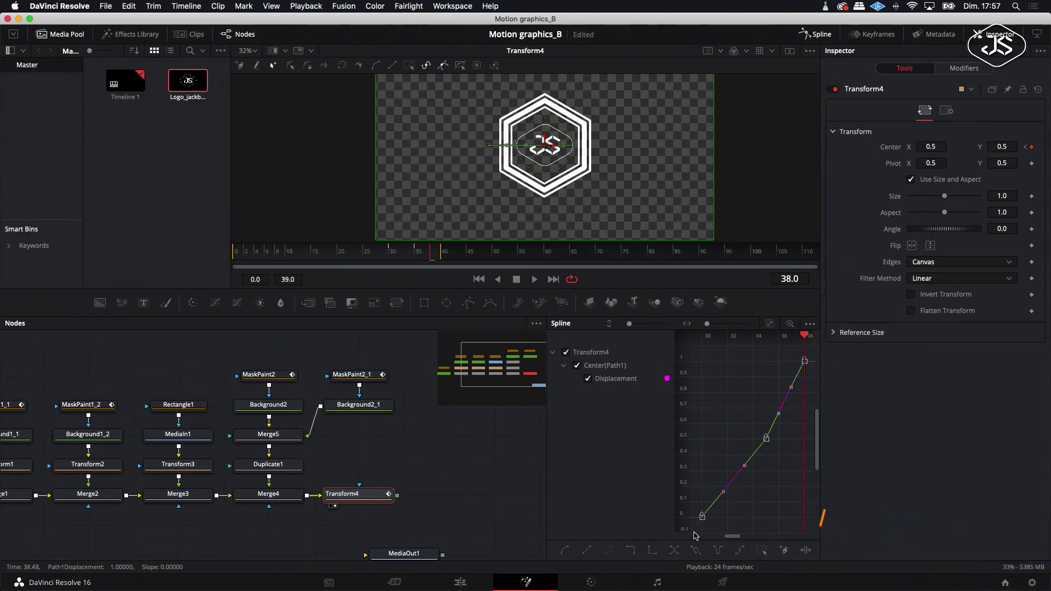
pyautogui.click(565, 550)
# - At frame 35, level and lengthen both handles of the displacement curve's middle keyframe, and scrub through the eased move
pyautogui.moveTo(804, 335); pyautogui.dragTo(778, 335)
pyautogui.press('Left')
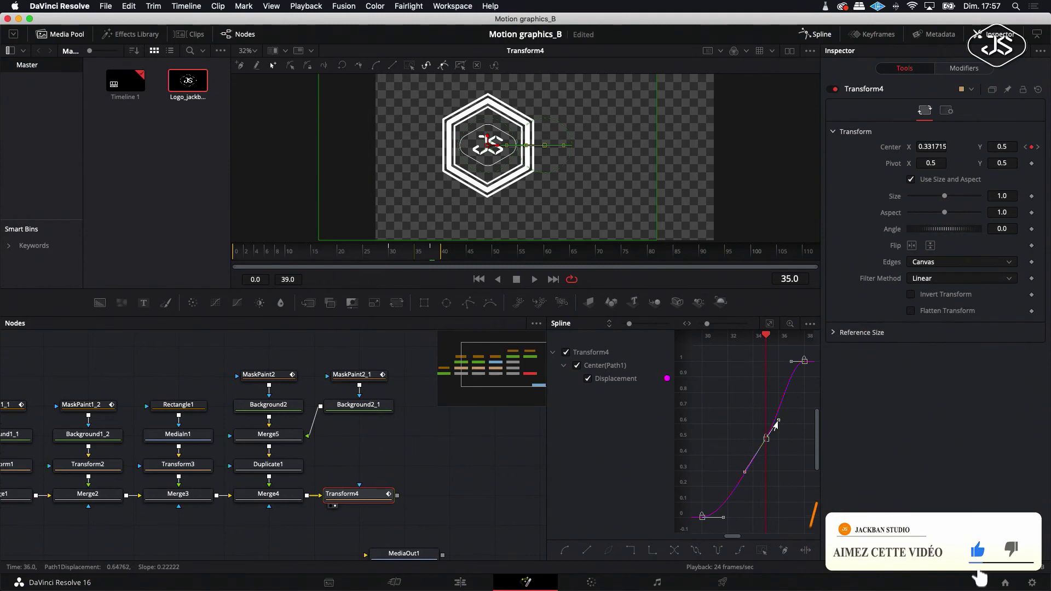
pyautogui.moveTo(781, 424); pyautogui.dragTo(800, 443)
pyautogui.moveTo(726, 440); pyautogui.dragTo(703, 440)
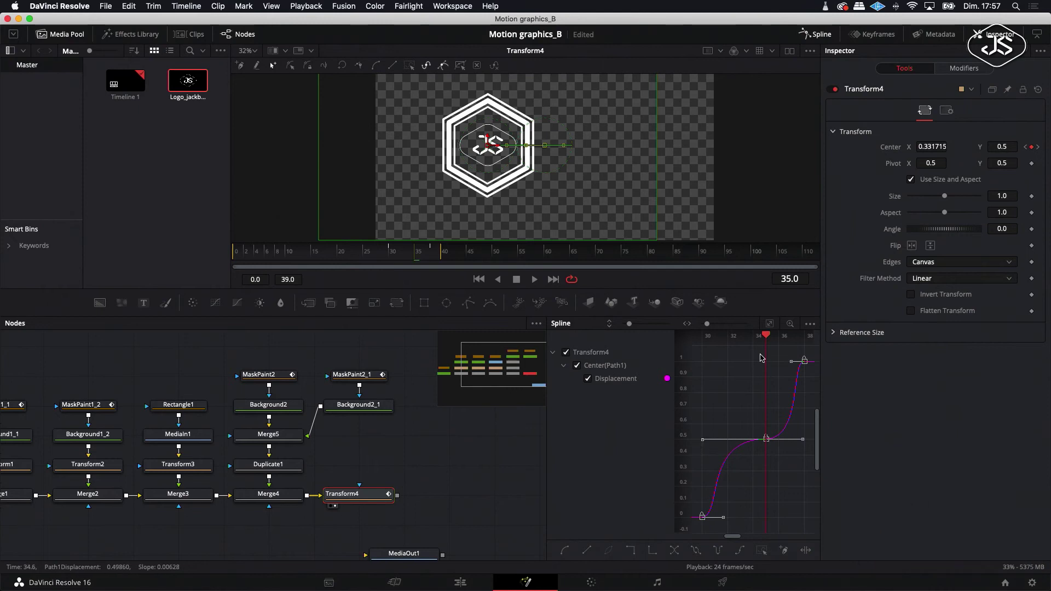
pyautogui.moveTo(419, 258)
pyautogui.mouseDown()
pyautogui.moveTo(398, 260)
pyautogui.moveTo(431, 263)
pyautogui.moveTo(416, 264)
pyautogui.mouseUp()
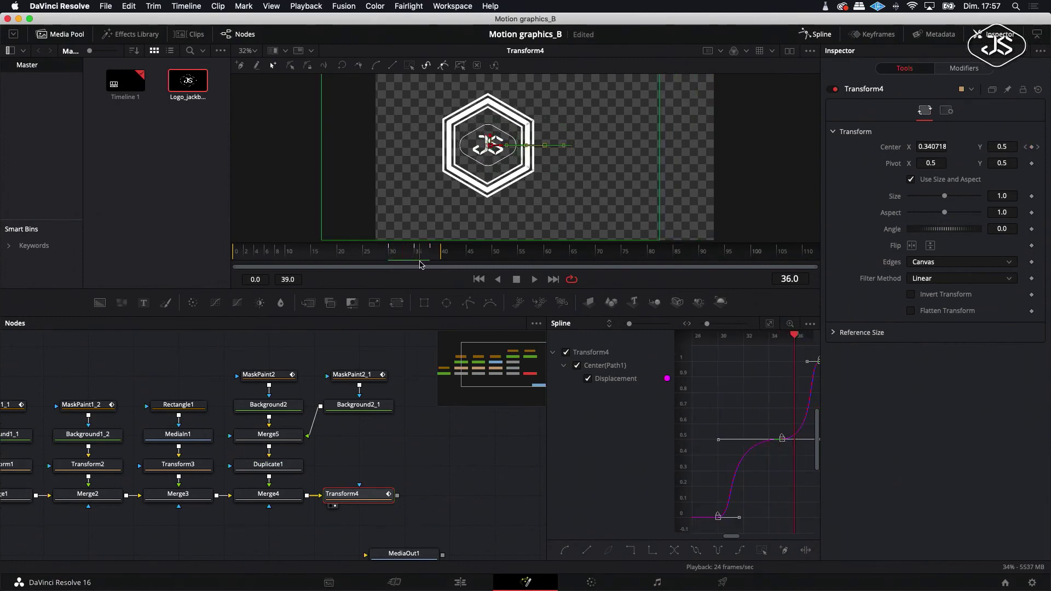
pyautogui.moveTo(417, 265); pyautogui.dragTo(431, 265)
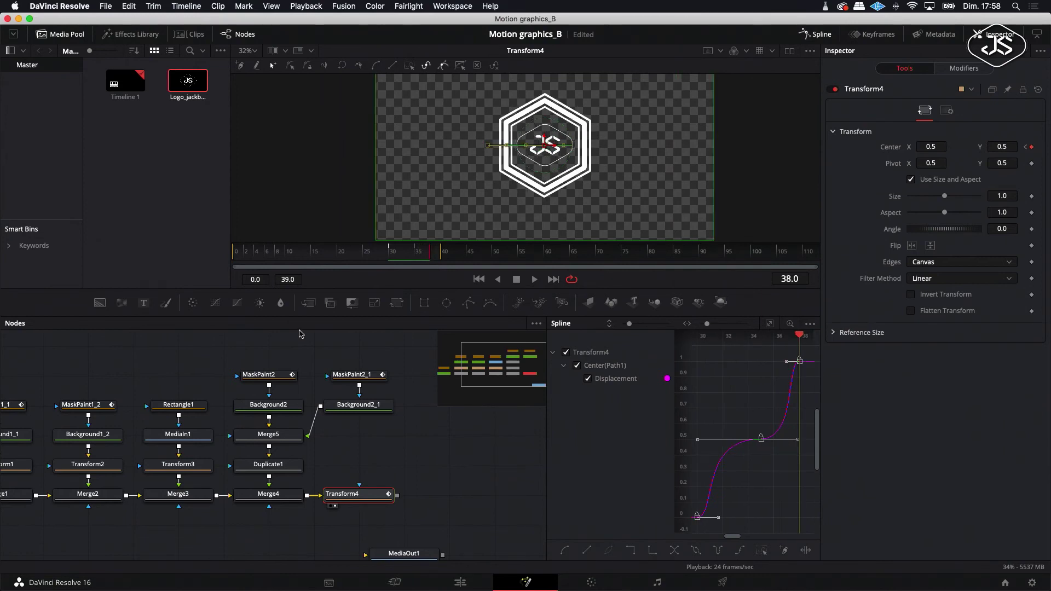
# - Move the Rectangle1 mask left off the logo to a Center X of about -0.42 and keyframe its Center at frame 32
pyautogui.click(178, 405)
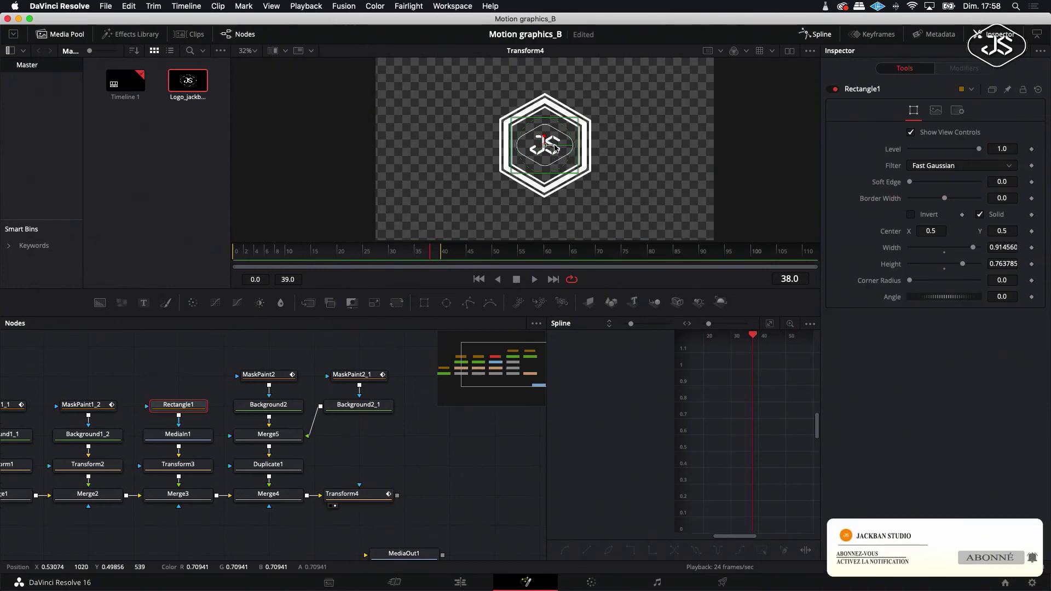
pyautogui.moveTo(555, 148); pyautogui.dragTo(486, 152)
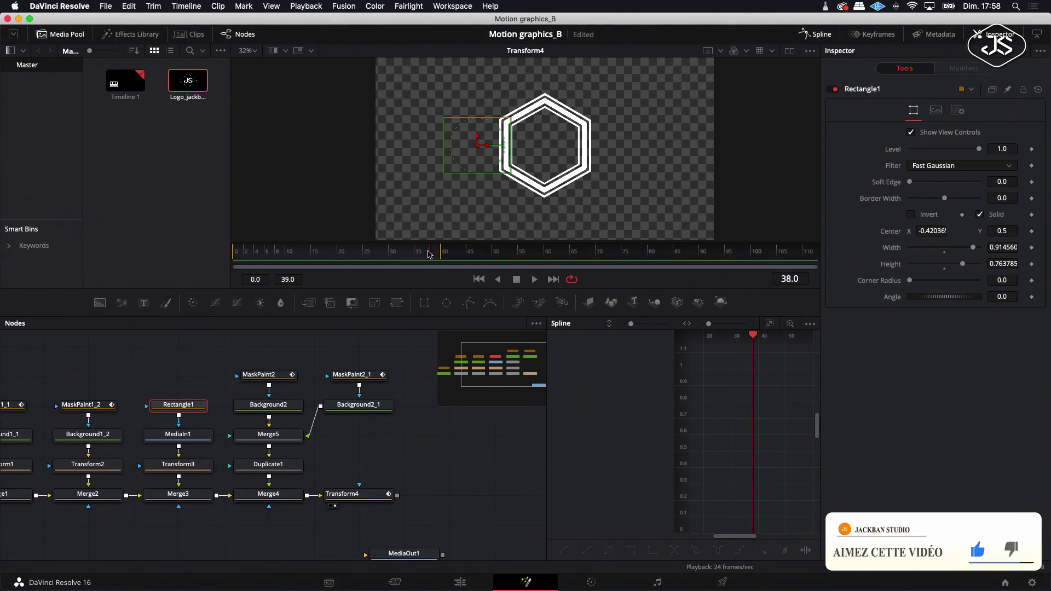
pyautogui.moveTo(431, 253); pyautogui.dragTo(402, 258)
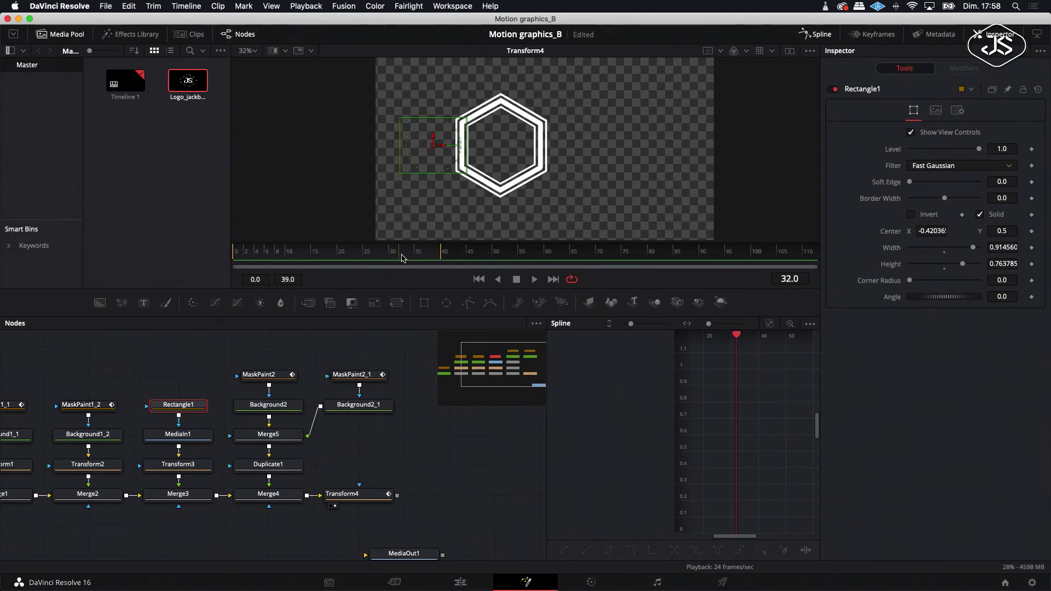
pyautogui.moveTo(404, 257)
pyautogui.mouseDown()
pyautogui.moveTo(390, 258)
pyautogui.moveTo(405, 260)
pyautogui.mouseUp()
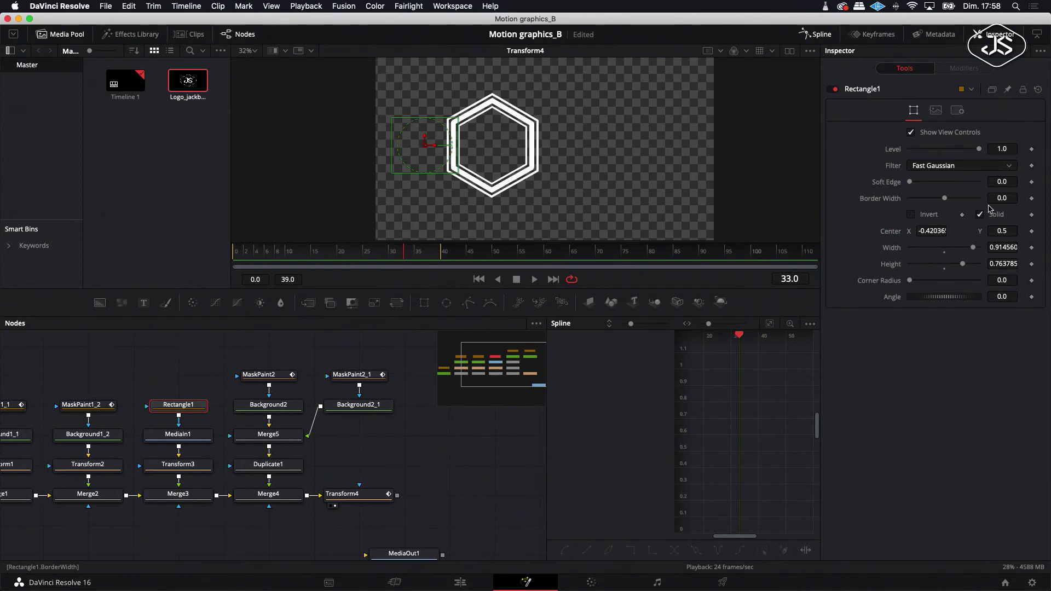
pyautogui.moveTo(404, 252); pyautogui.dragTo(434, 254)
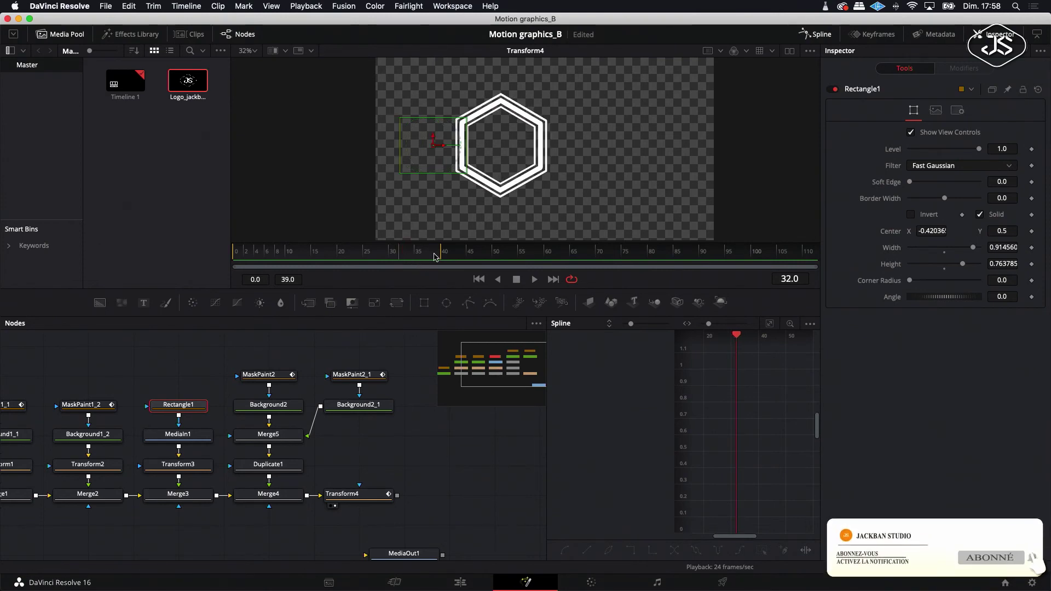
pyautogui.click(1031, 231)
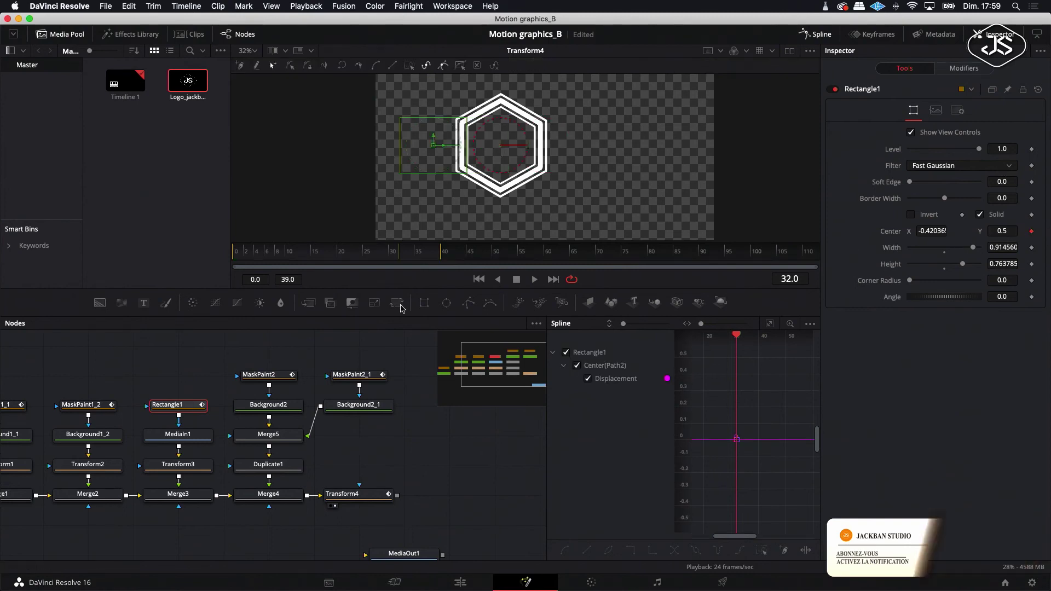
# - At frame 38, set Rectangle1's Center X to 0.5 to reveal the centre logo
pyautogui.click(409, 254)
pyautogui.moveTo(411, 256); pyautogui.dragTo(434, 258)
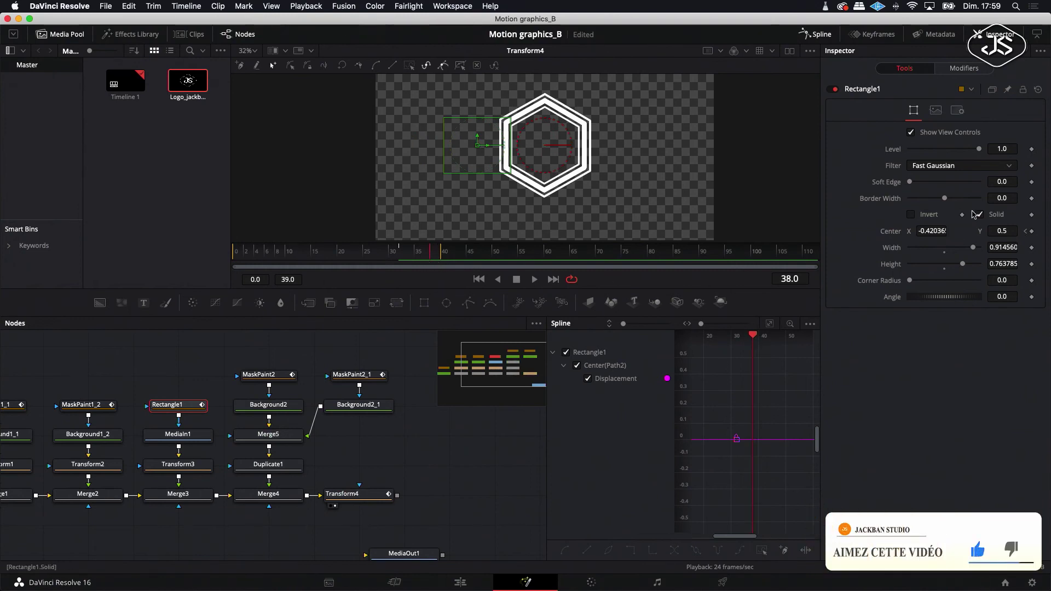
pyautogui.click(942, 229)
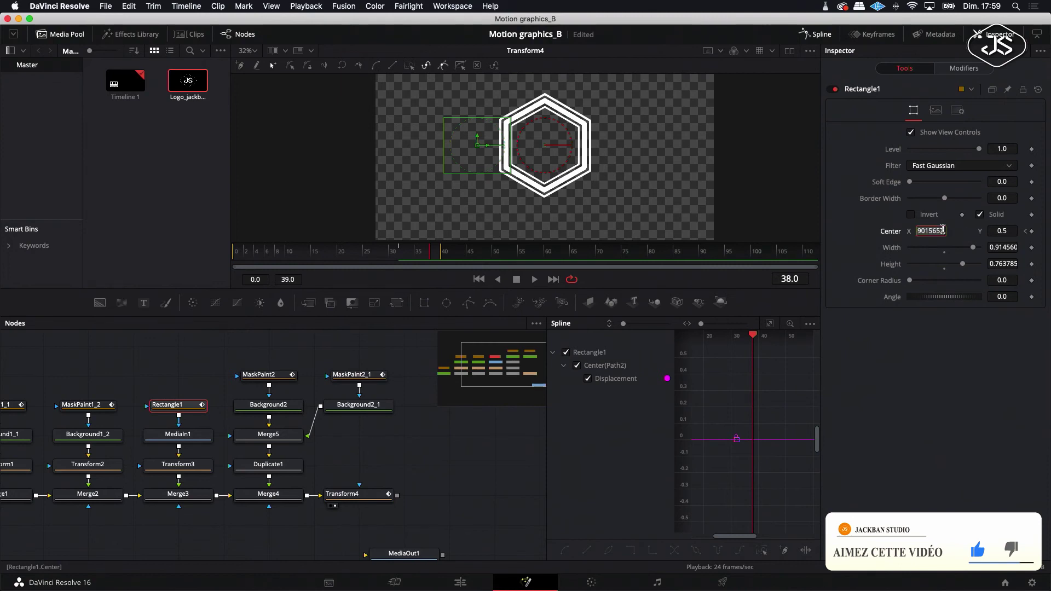
pyautogui.write('0.5')
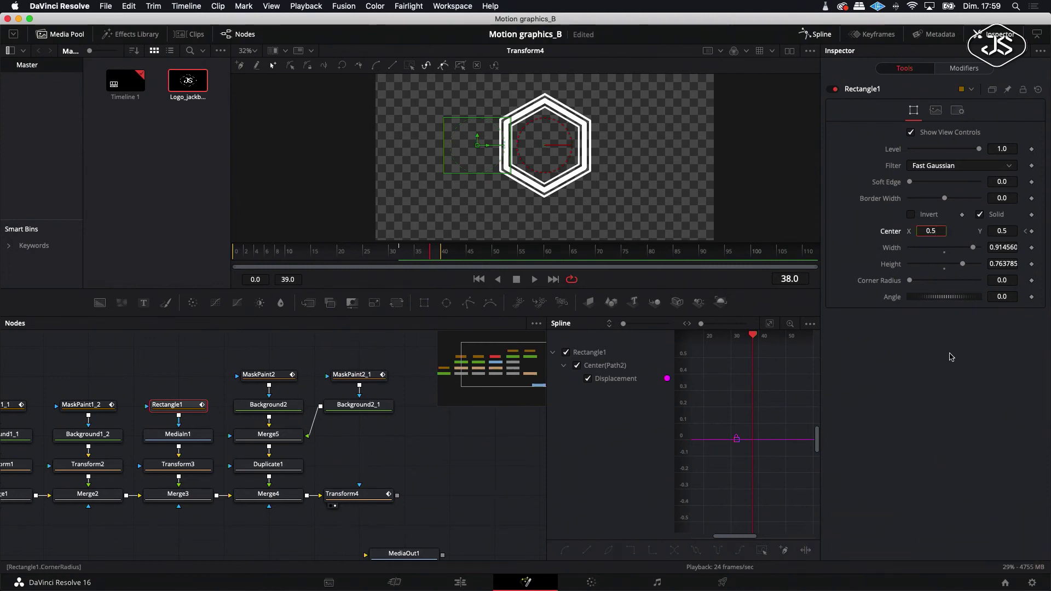
pyautogui.press('Return')
# - Smooth Rectangle1's displacement curve, stretch the last keyframe's handle back to frame 32, and scrub through the reveal
pyautogui.moveTo(733, 453); pyautogui.dragTo(719, 537)
pyautogui.click(771, 326)
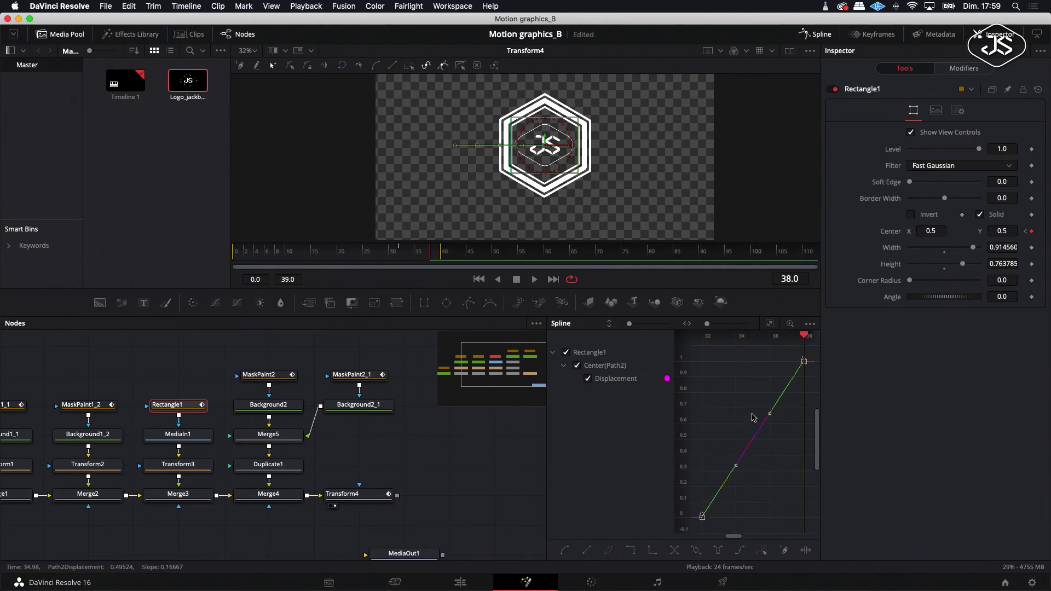
pyautogui.hotkey('shift', 's')
pyautogui.moveTo(802, 336); pyautogui.dragTo(703, 356)
pyautogui.moveTo(767, 364); pyautogui.dragTo(700, 362)
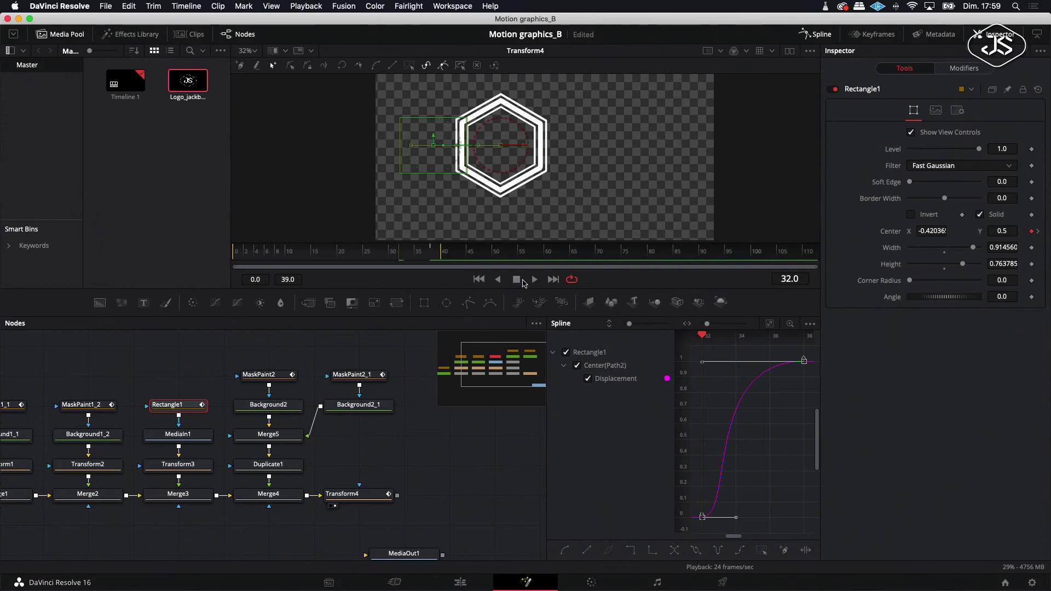
pyautogui.moveTo(398, 255); pyautogui.dragTo(443, 265)
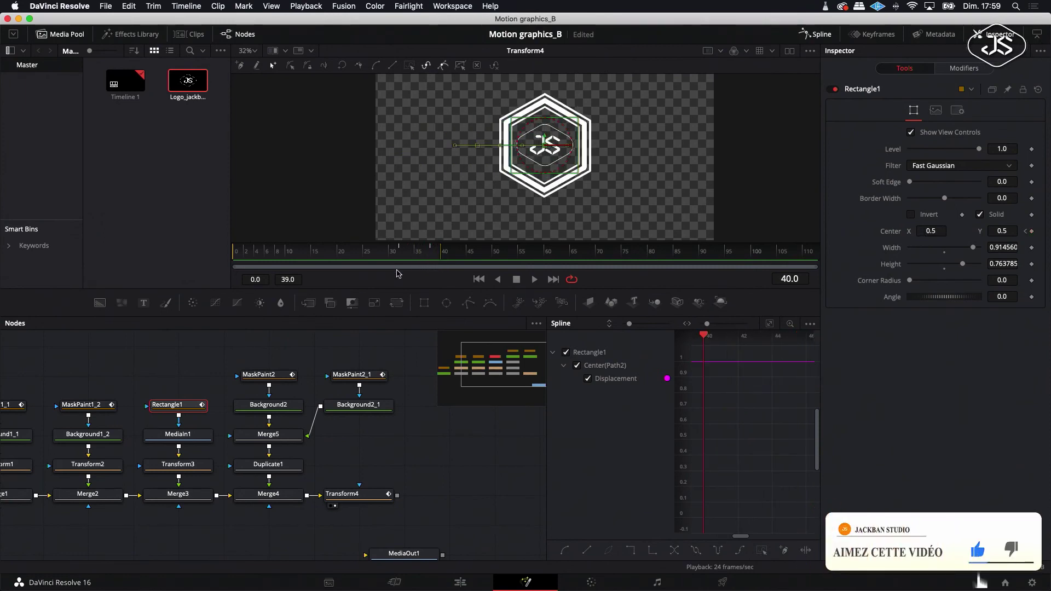
# - At frame 20, keyframe Transform4's Size at 1.0 and Angle at 0.0
pyautogui.moveTo(443, 254); pyautogui.dragTo(340, 258)
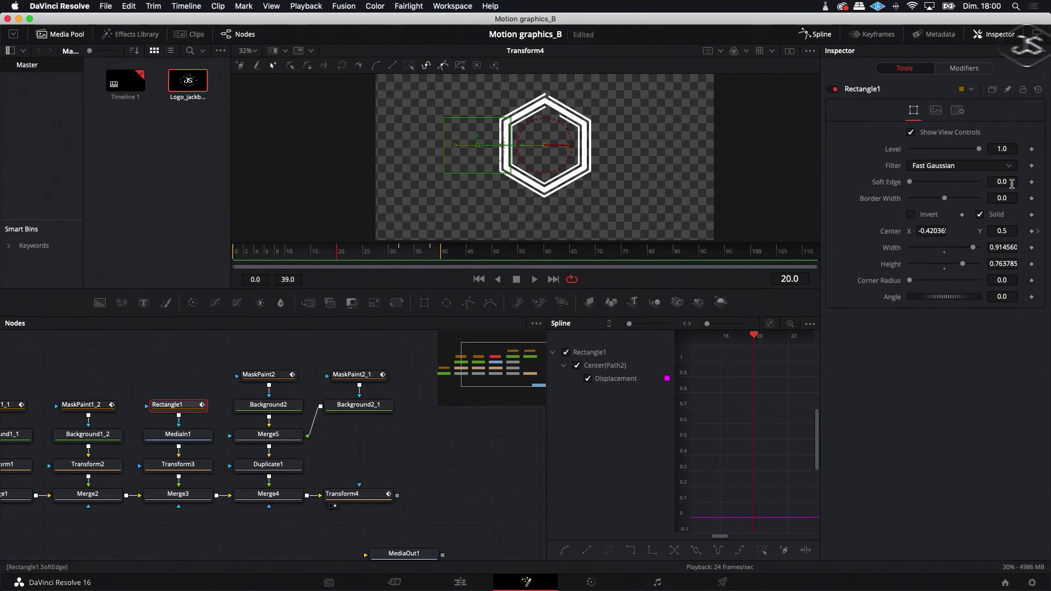
pyautogui.click(340, 497)
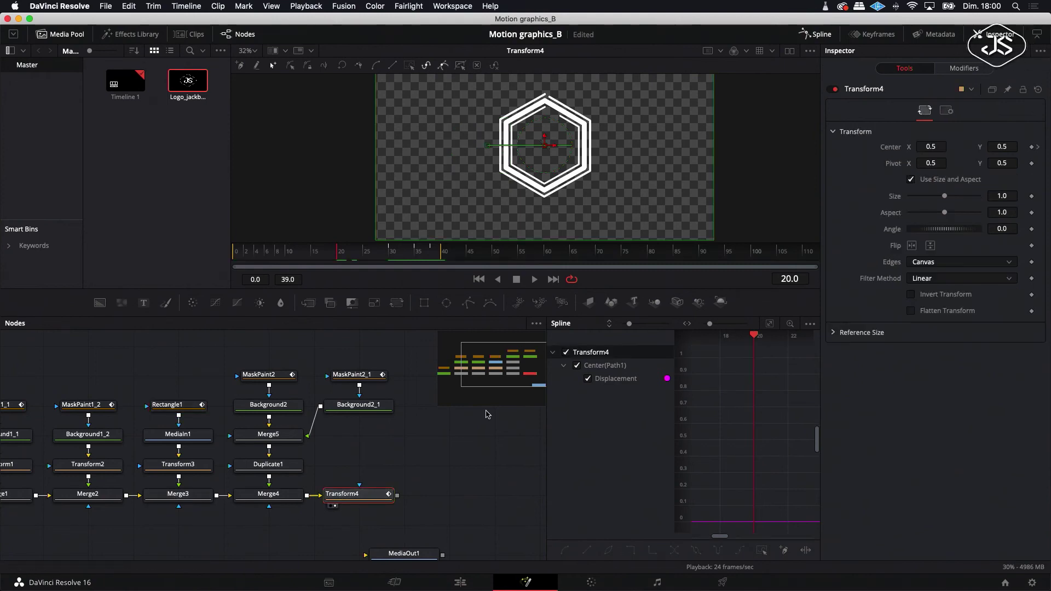
pyautogui.click(1031, 197)
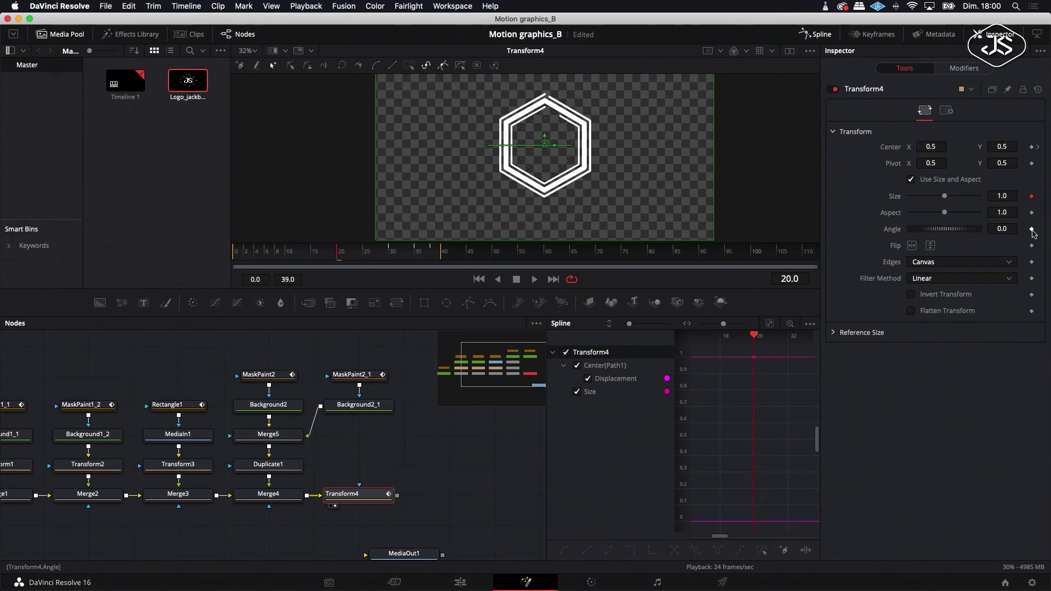
pyautogui.click(1031, 229)
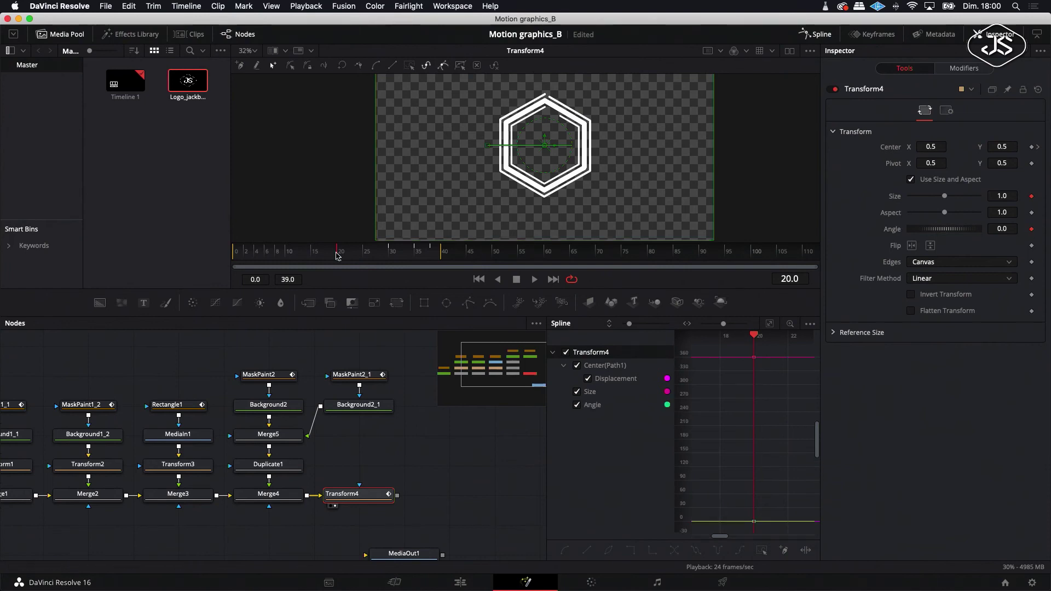
# - At frame 0, set Transform4's Size to 0.0 and its Angle to about -143.5
pyautogui.moveTo(338, 256); pyautogui.dragTo(216, 264)
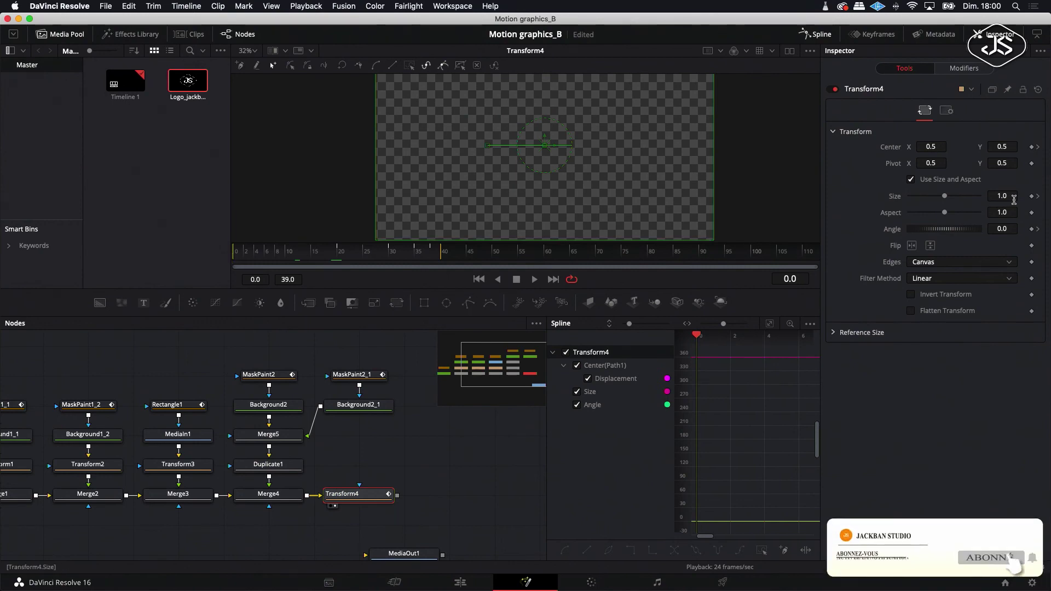
pyautogui.moveTo(946, 198); pyautogui.dragTo(897, 198)
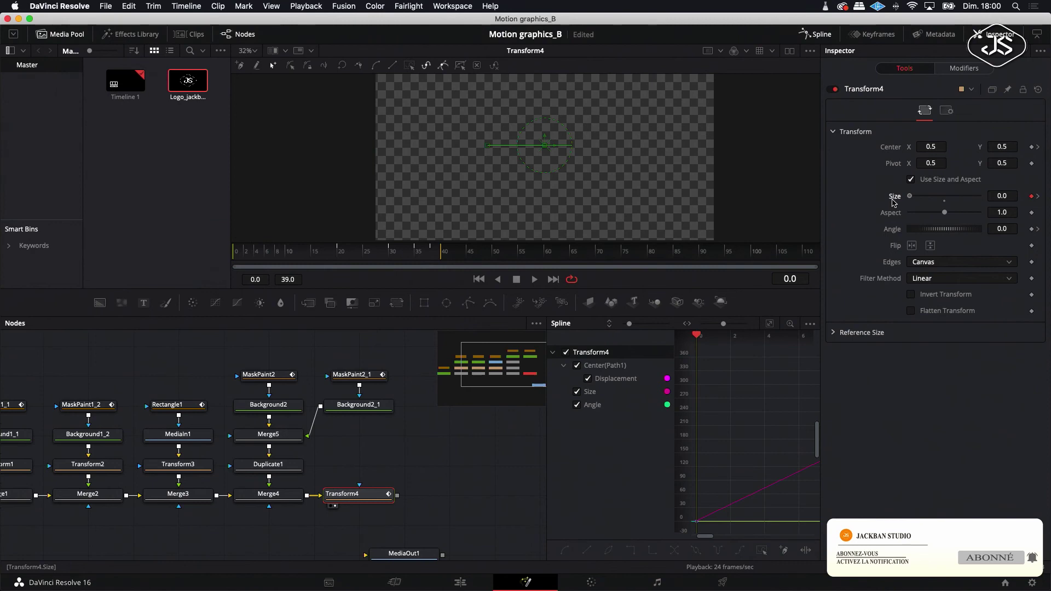
pyautogui.moveTo(968, 232); pyautogui.dragTo(940, 234)
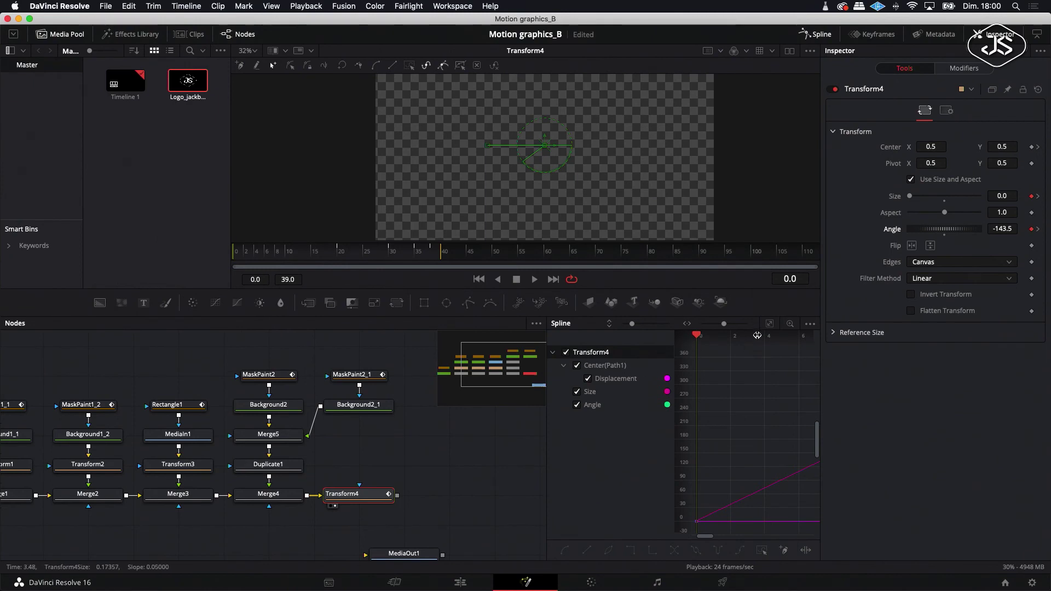
# - Isolate Transform4's Size curve, smooth its keyframes, and stretch the frame 20 keyframe's handle back to frame 0
pyautogui.click(770, 324)
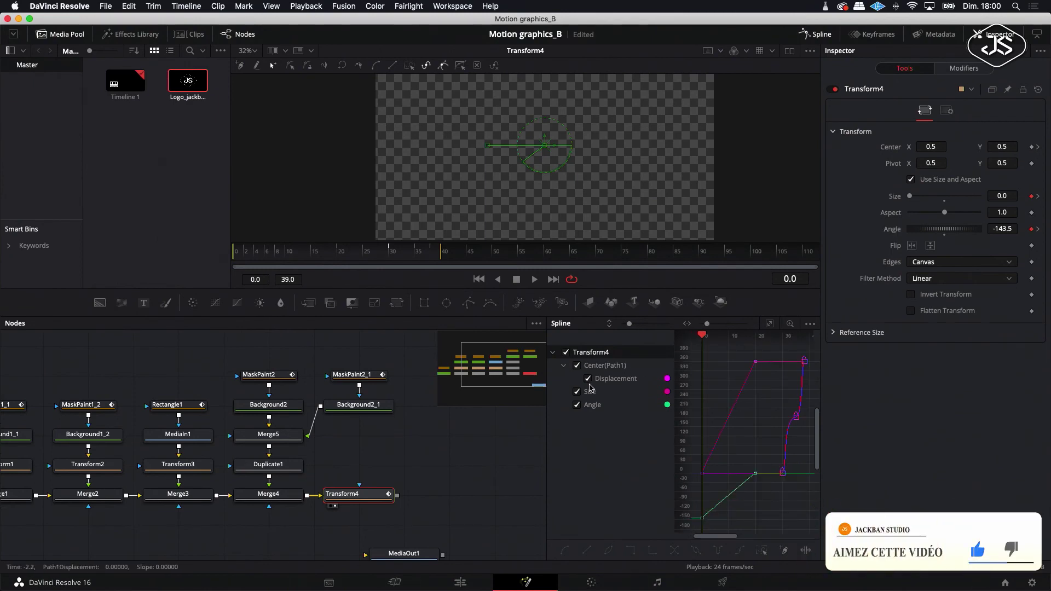
pyautogui.click(374, 496)
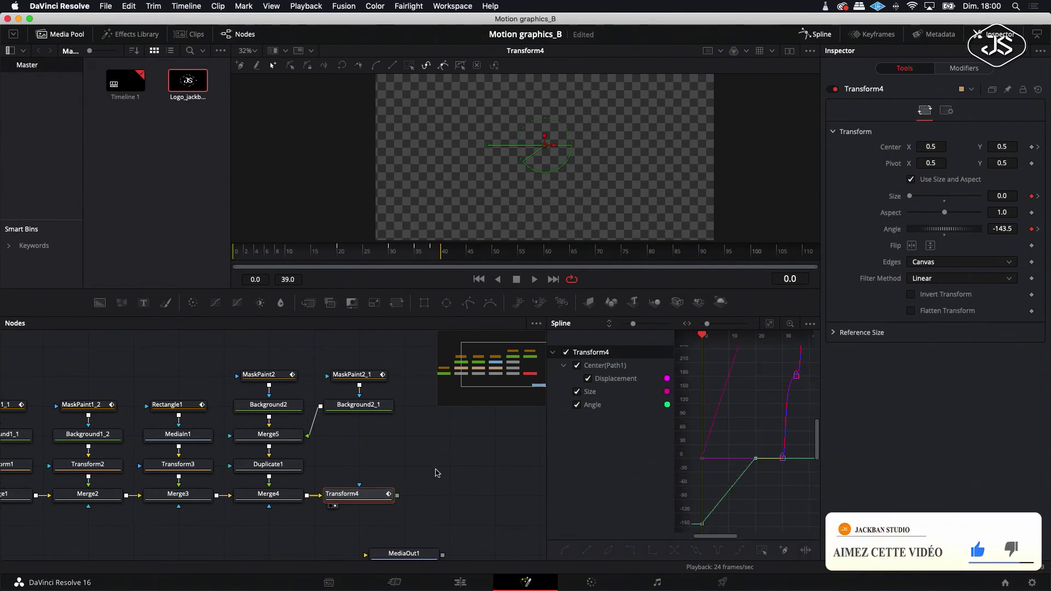
pyautogui.click(588, 378)
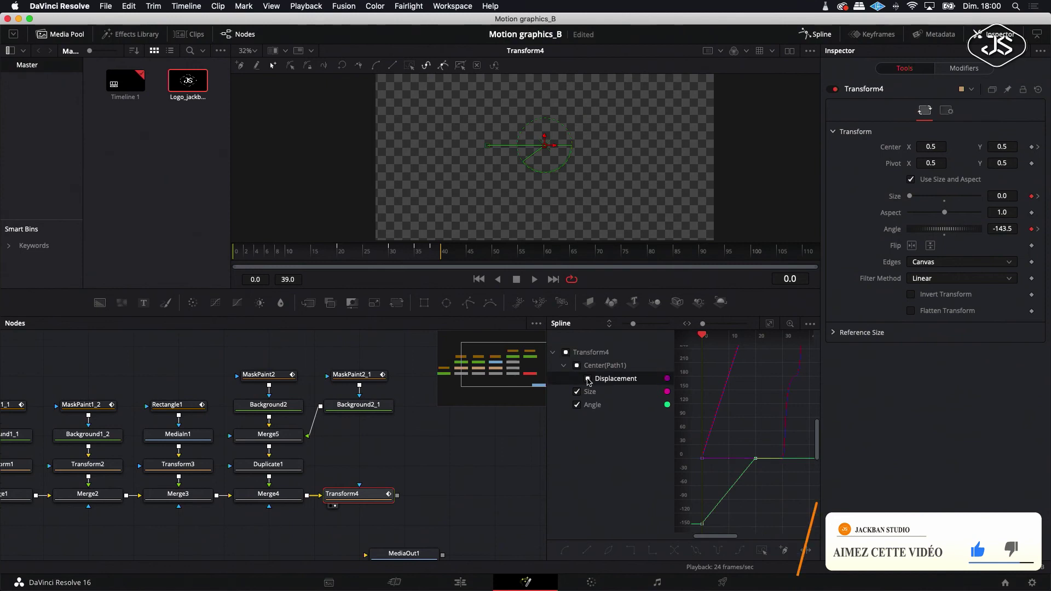
pyautogui.click(577, 405)
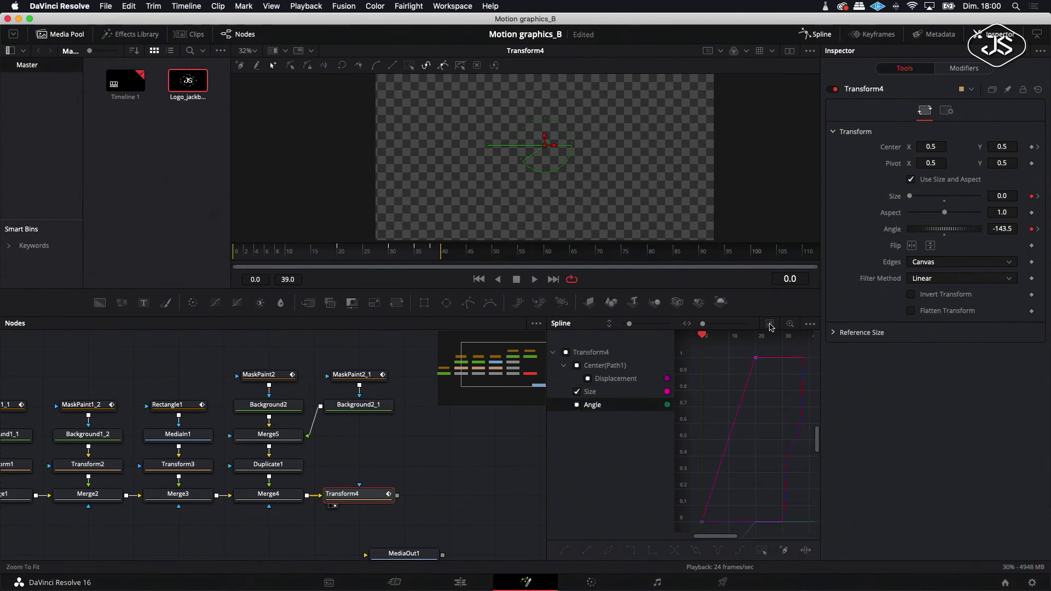
pyautogui.moveTo(736, 495); pyautogui.dragTo(677, 525)
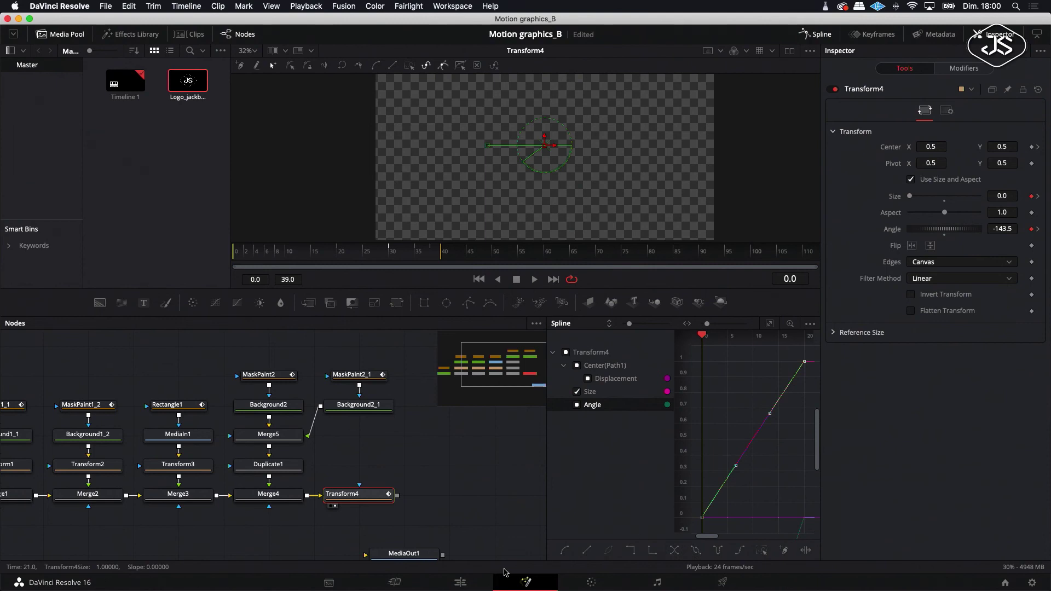
pyautogui.click(564, 551)
pyautogui.moveTo(764, 365); pyautogui.dragTo(698, 365)
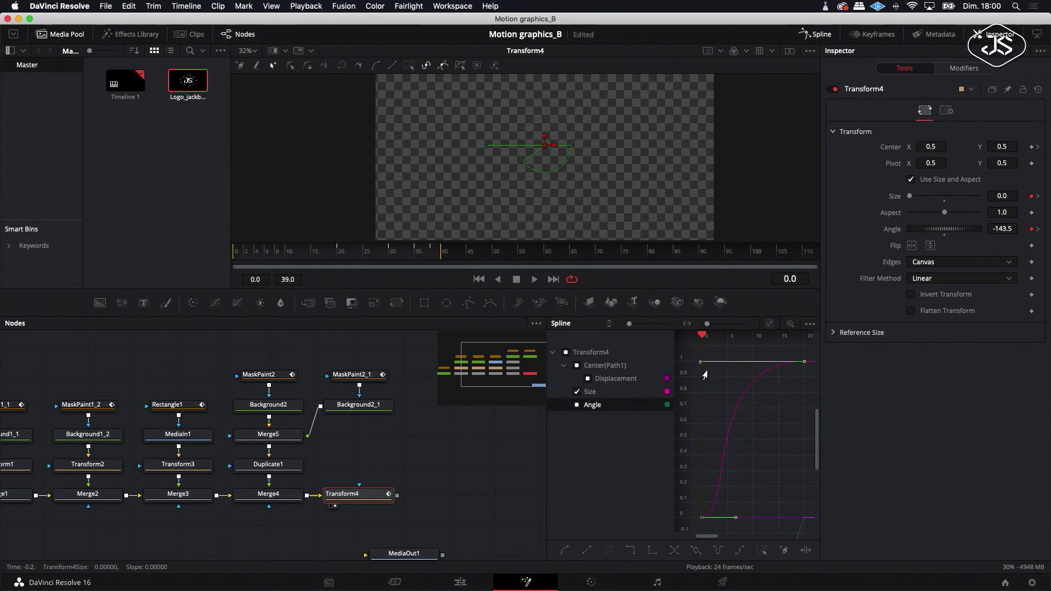
# - Isolate Transform4's Angle curve, smooth its keyframes, and stretch the frame 20 keyframe's handle back to frame 0
pyautogui.click(577, 408)
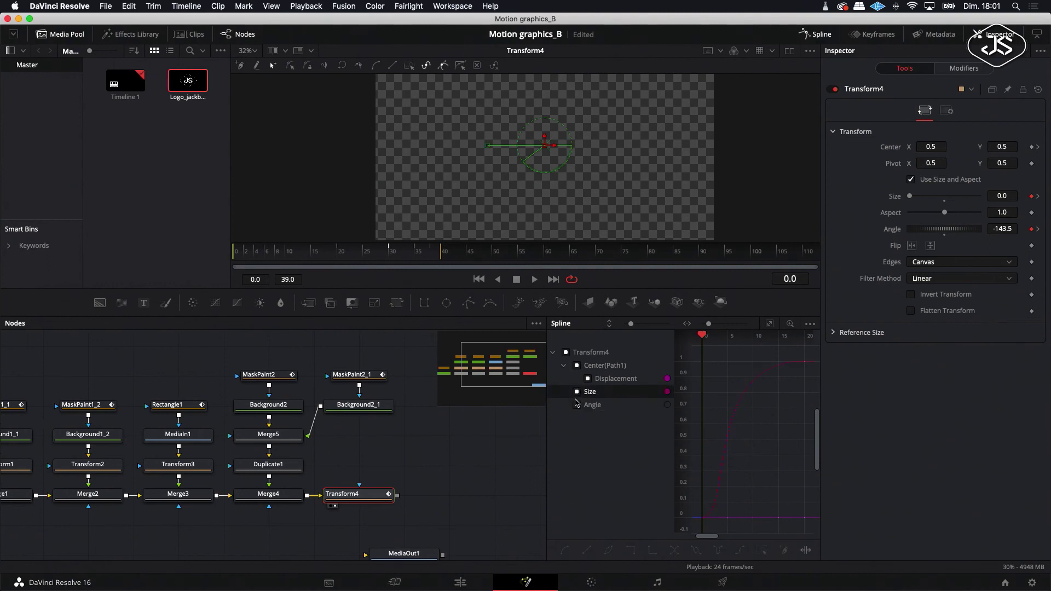
pyautogui.moveTo(726, 466); pyautogui.dragTo(694, 485)
pyautogui.click(562, 551)
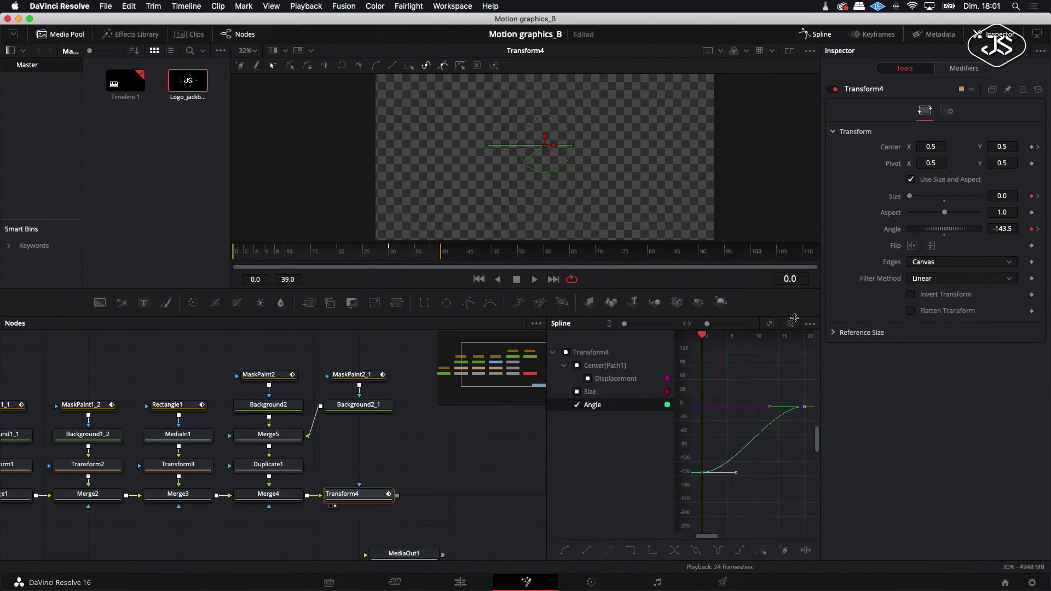
pyautogui.click(769, 323)
pyautogui.moveTo(768, 364); pyautogui.dragTo(701, 362)
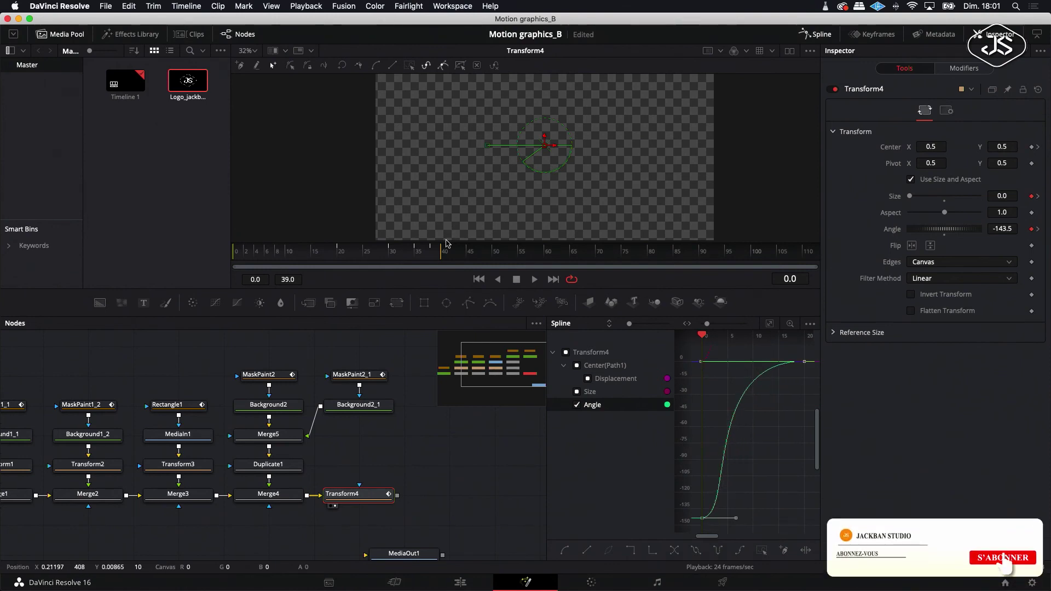
# - Extend the end of the render range to frame 49
pyautogui.click(494, 252)
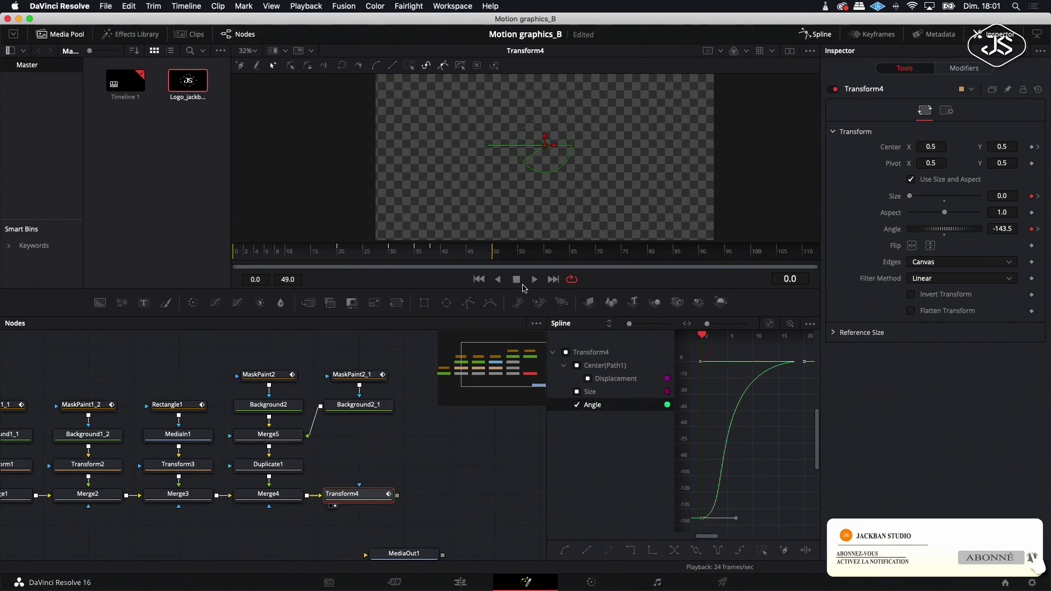
# - Play the animation from frame 0 to check the scale-and-rotate entrance, and stop playback
pyautogui.click(534, 280)
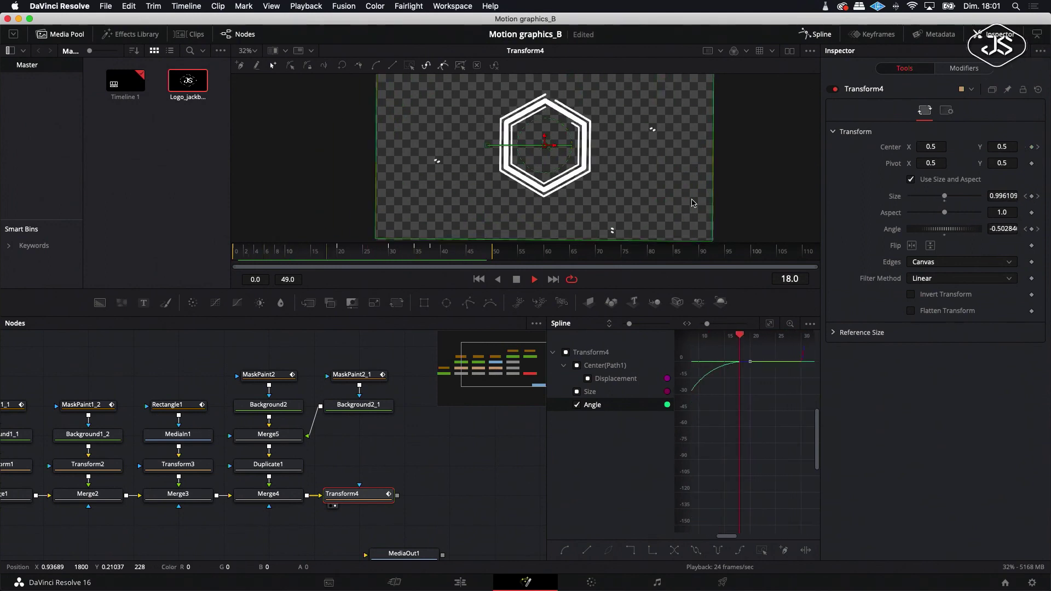
pyautogui.click(515, 280)
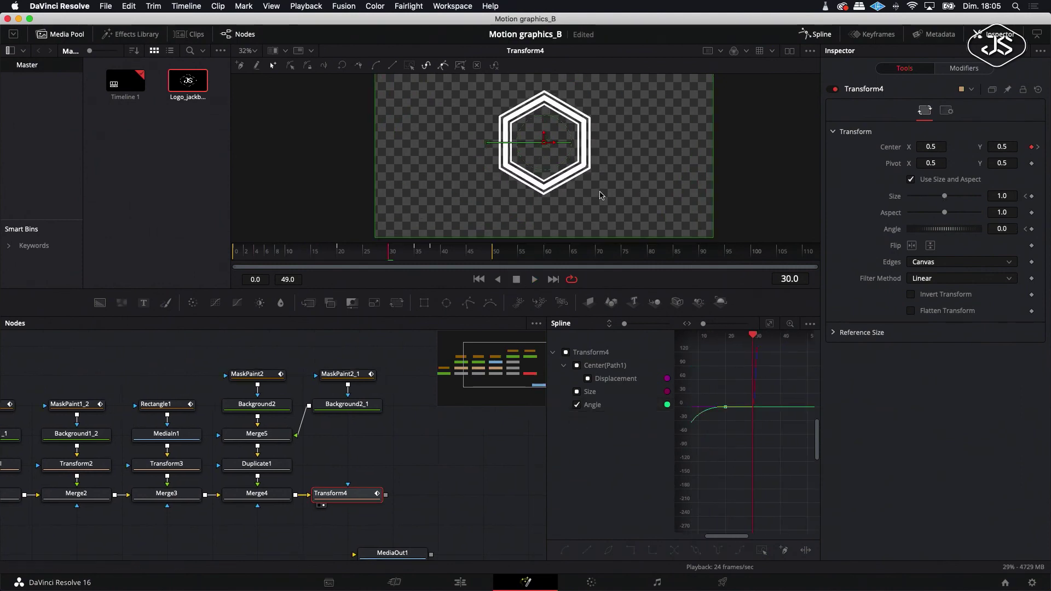
# - Hide the Media Pool, enlarge the viewer area, and scale the preview so the whole frame is in view
pyautogui.moveTo(596, 289); pyautogui.dragTo(596, 305)
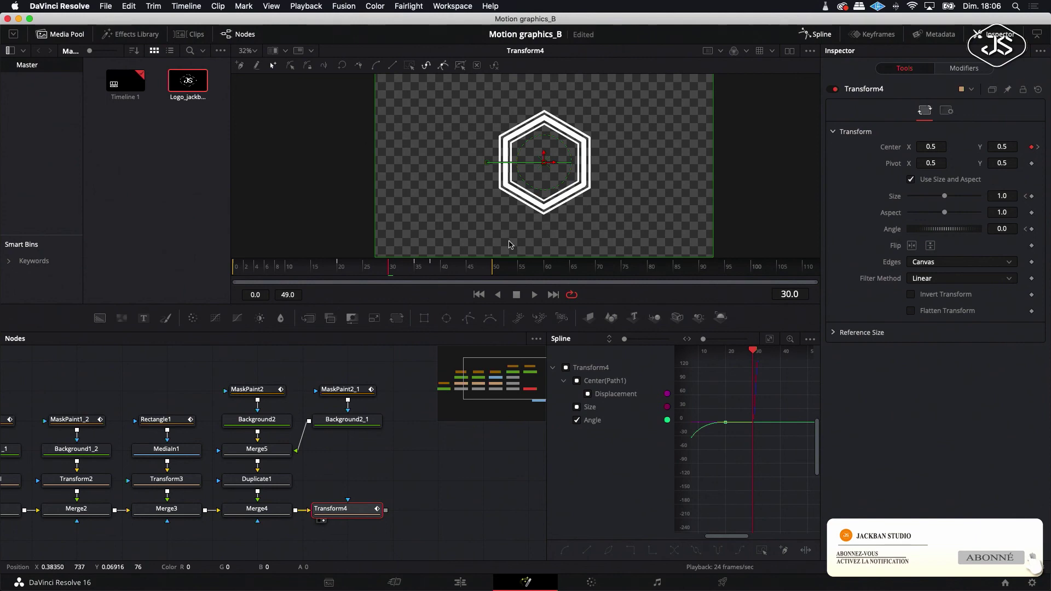
pyautogui.click(60, 34)
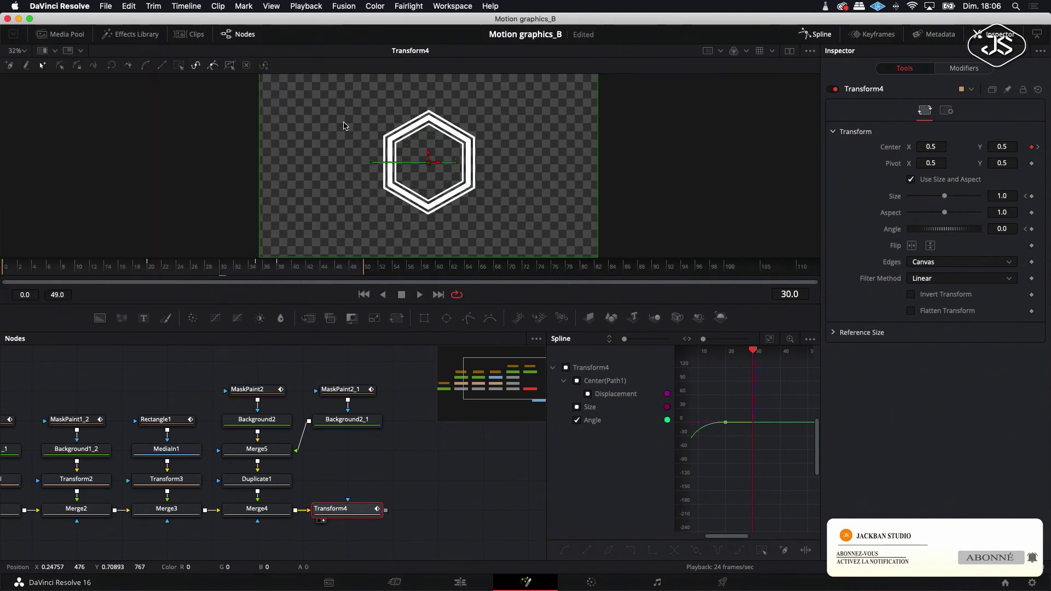
pyautogui.moveTo(483, 302); pyautogui.dragTo(483, 309)
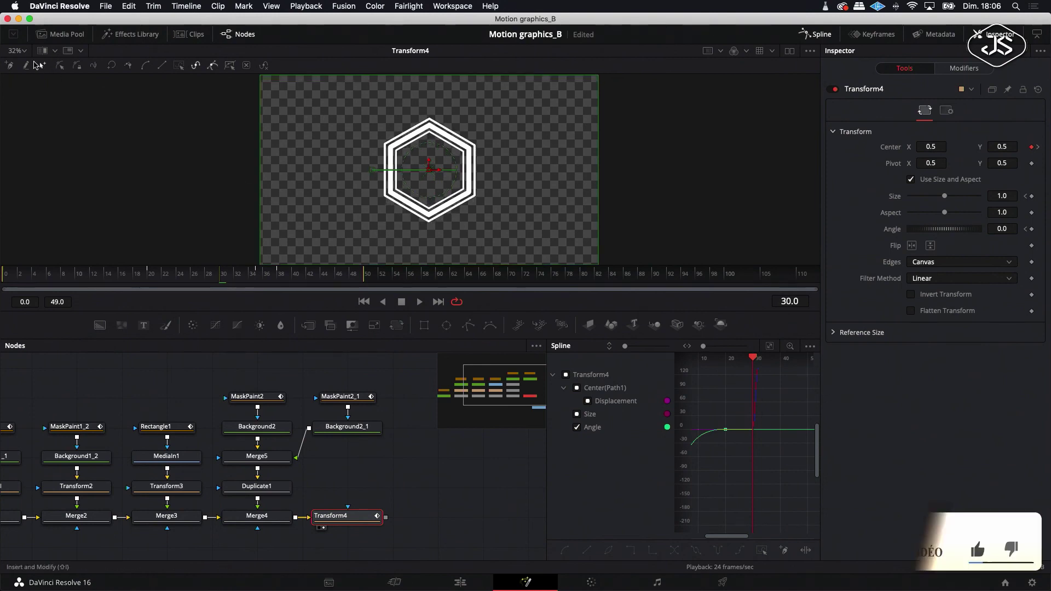
pyautogui.click(21, 51)
pyautogui.click(20, 64)
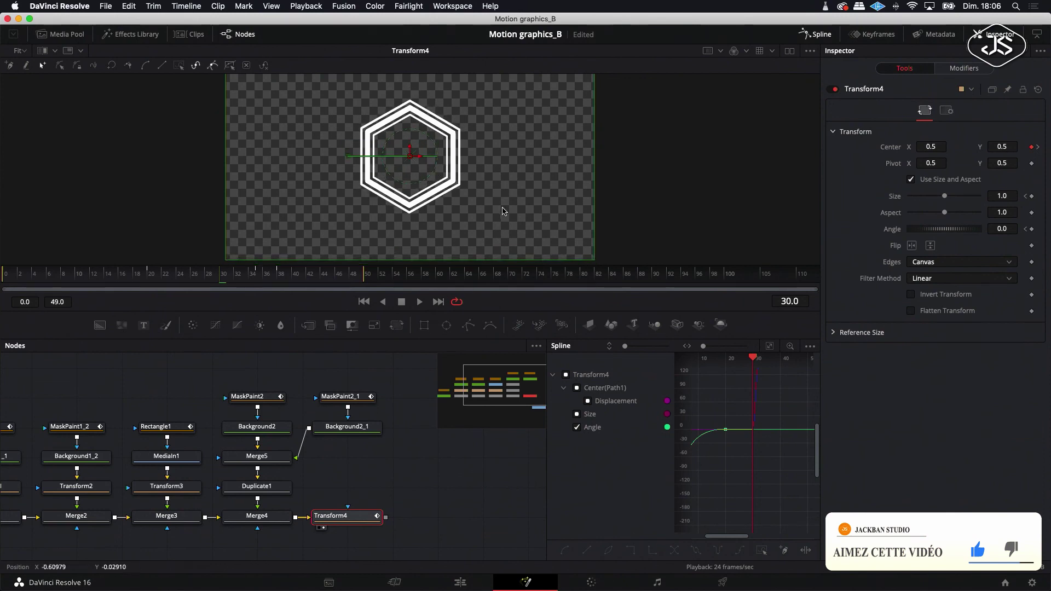
pyautogui.scroll(-1, 503, 212)
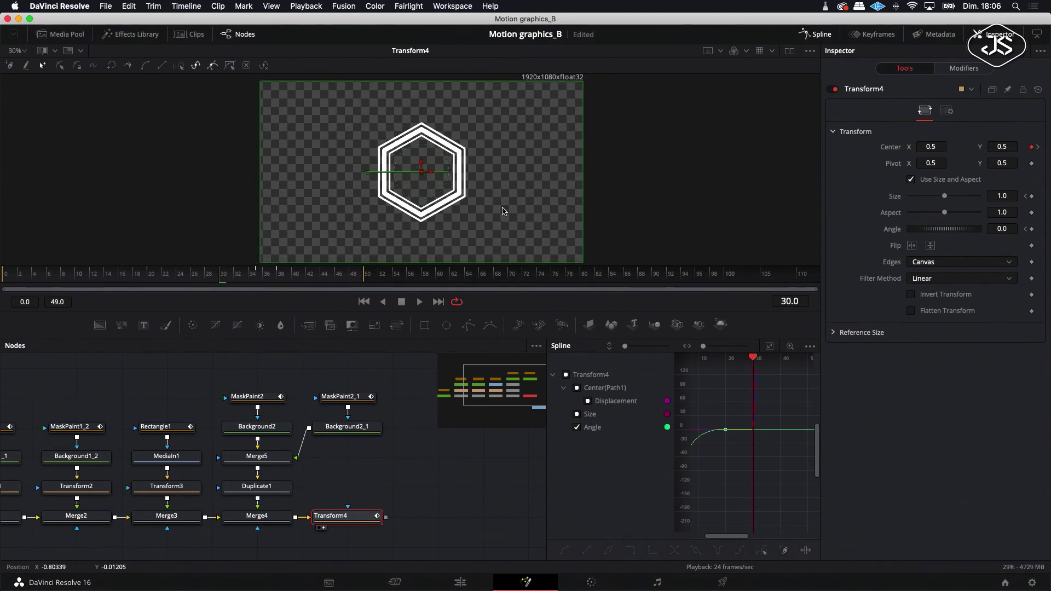
pyautogui.click(99, 325)
pyautogui.click(346, 524)
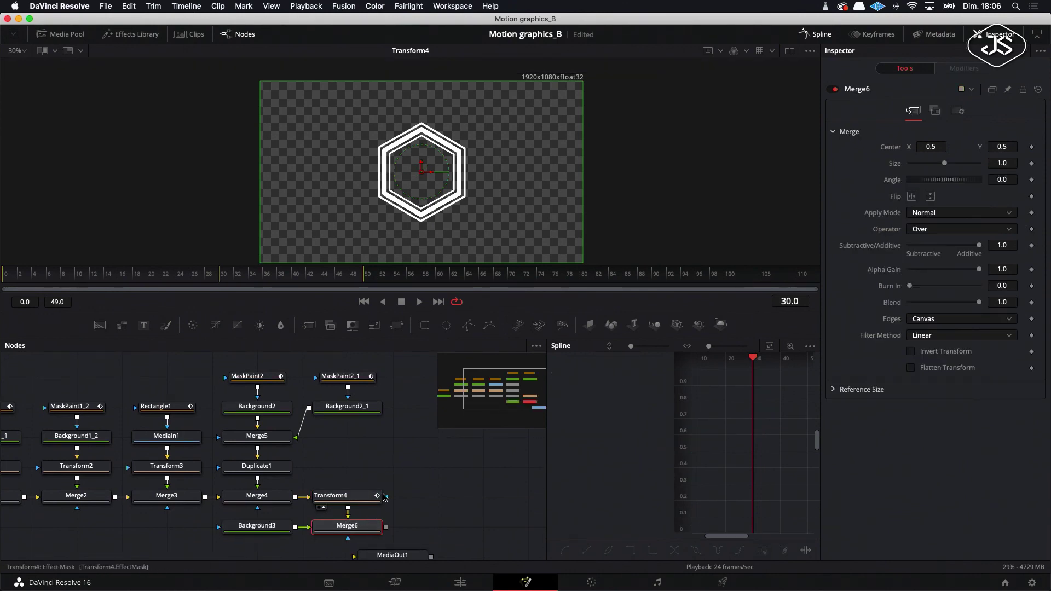
pyautogui.press('super+z')
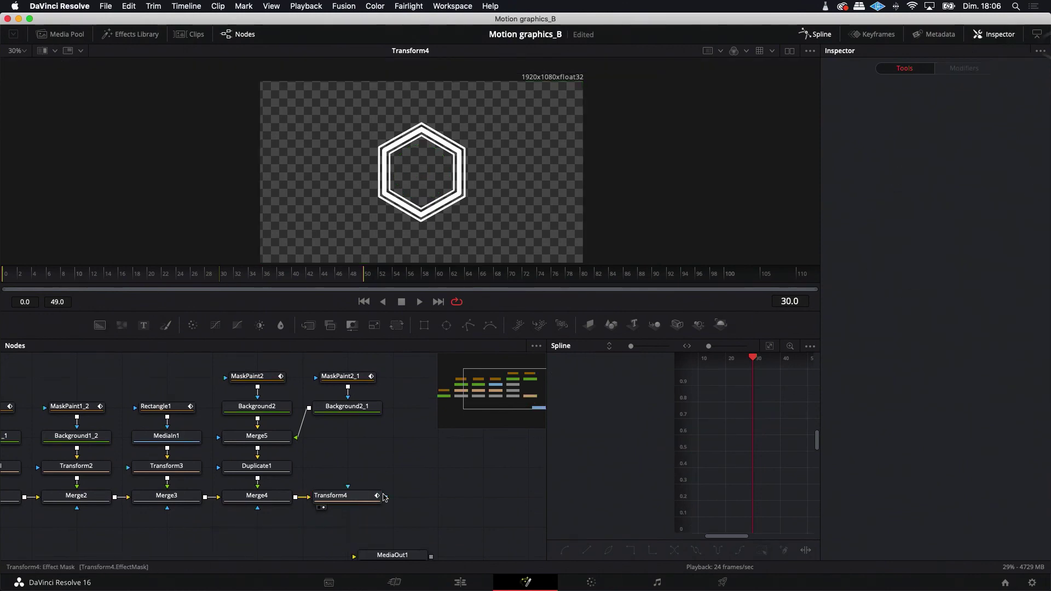
# - Merge Transform4's output over a new Background node and show the merge in the viewer
pyautogui.click(99, 326)
pyautogui.moveTo(443, 500); pyautogui.dragTo(438, 526)
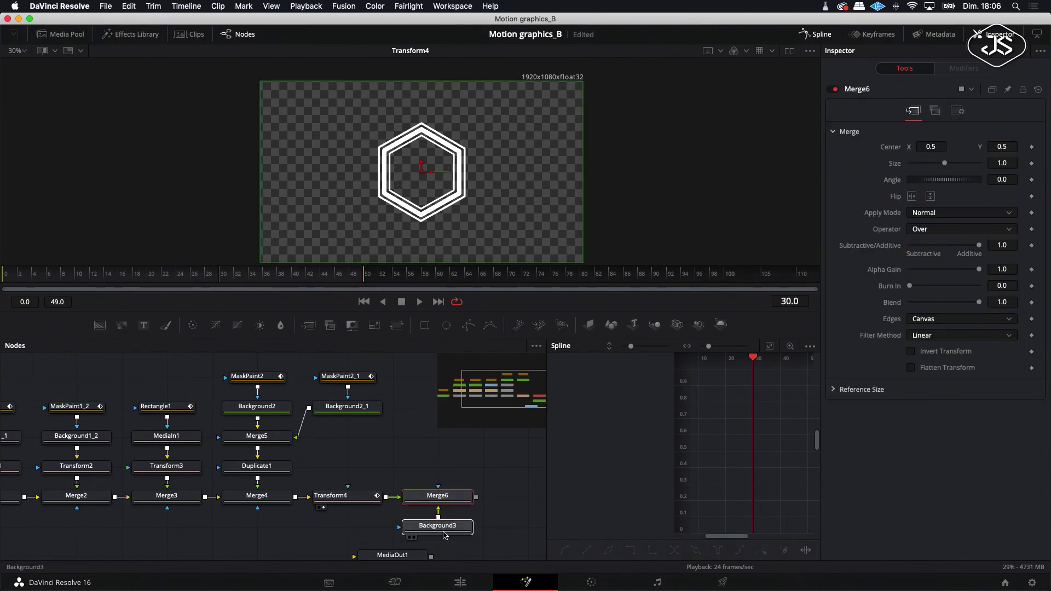
pyautogui.click(411, 507)
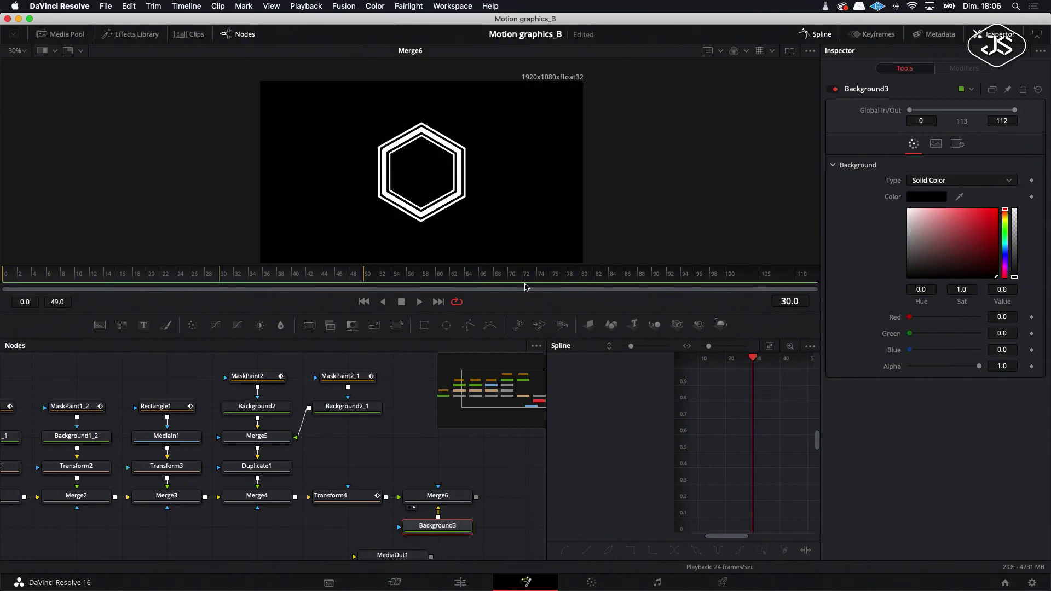
# - Give Background3 a Radial gradient whose start point sits near the frame's centre, at about X 0.507, Y 0.497
pyautogui.click(1008, 184)
pyautogui.click(950, 242)
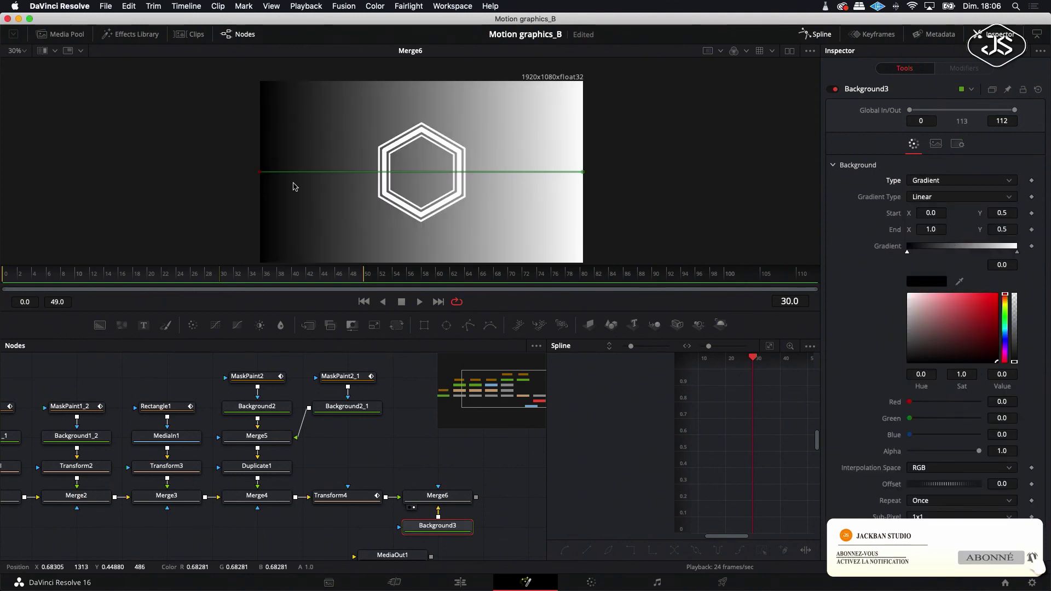
pyautogui.moveTo(260, 172); pyautogui.dragTo(423, 174)
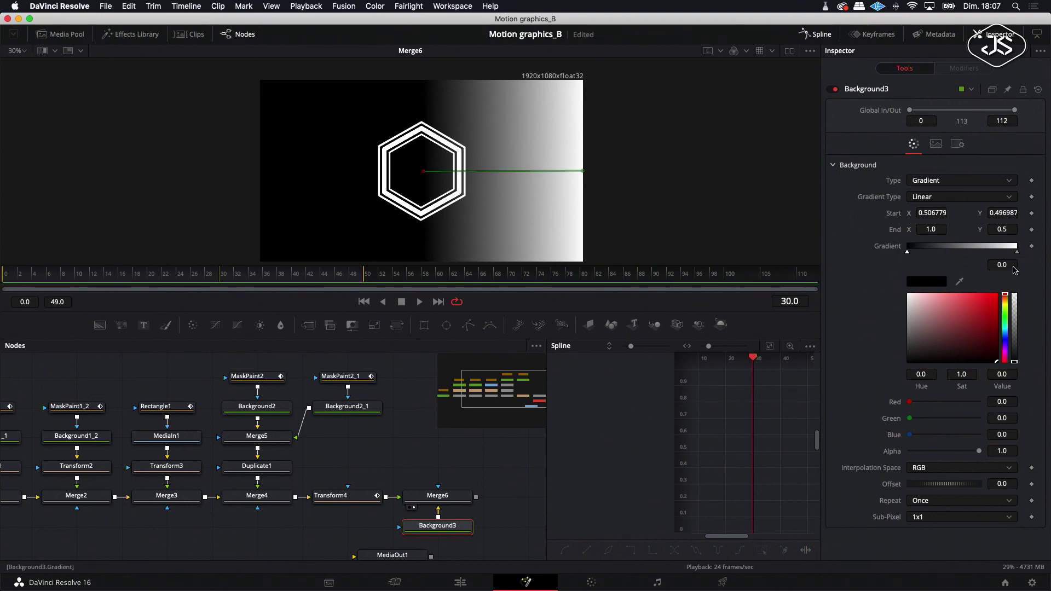
pyautogui.click(1009, 197)
pyautogui.click(956, 262)
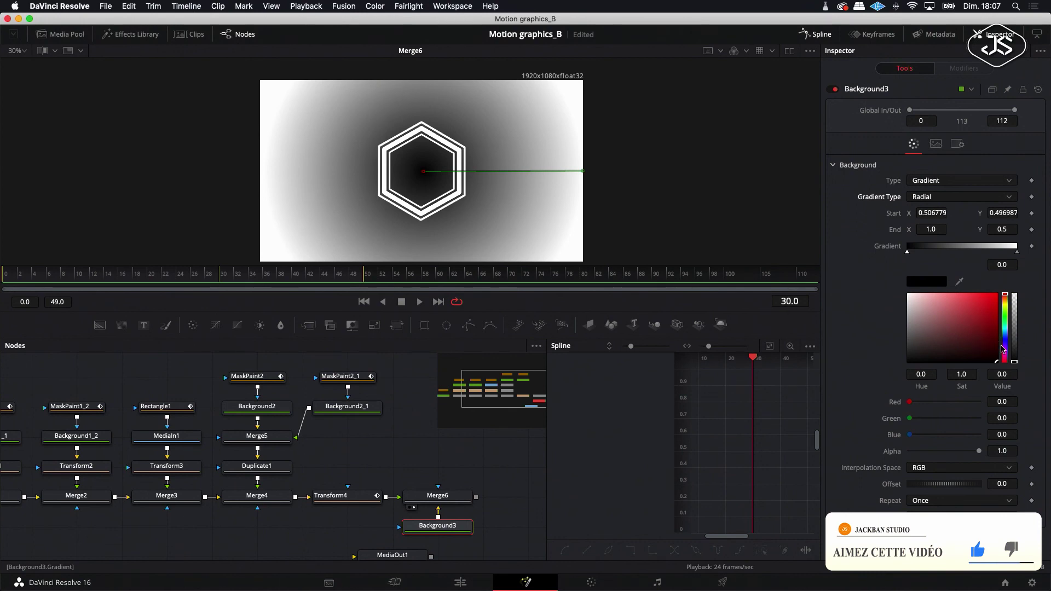
# - Colour Background3's gradient from purple (hue 0.88, sat 0.964, value 0.291) to dark purple (hue 0.88, sat 0.928, value 0.087)
pyautogui.moveTo(1004, 355); pyautogui.dragTo(994, 342)
pyautogui.click(990, 339)
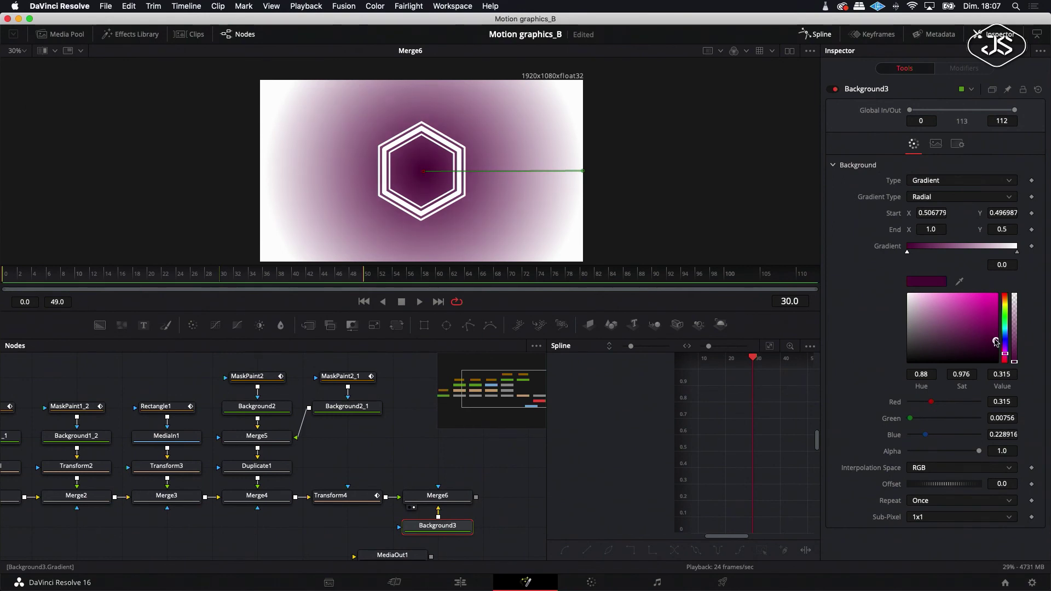
pyautogui.moveTo(995, 342); pyautogui.dragTo(995, 343)
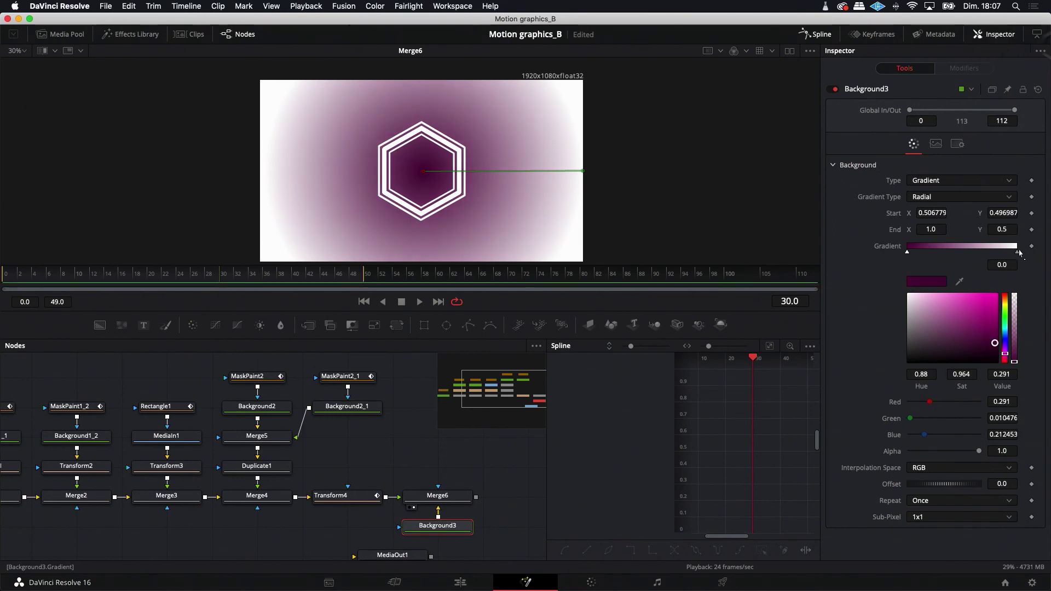
pyautogui.click(1017, 251)
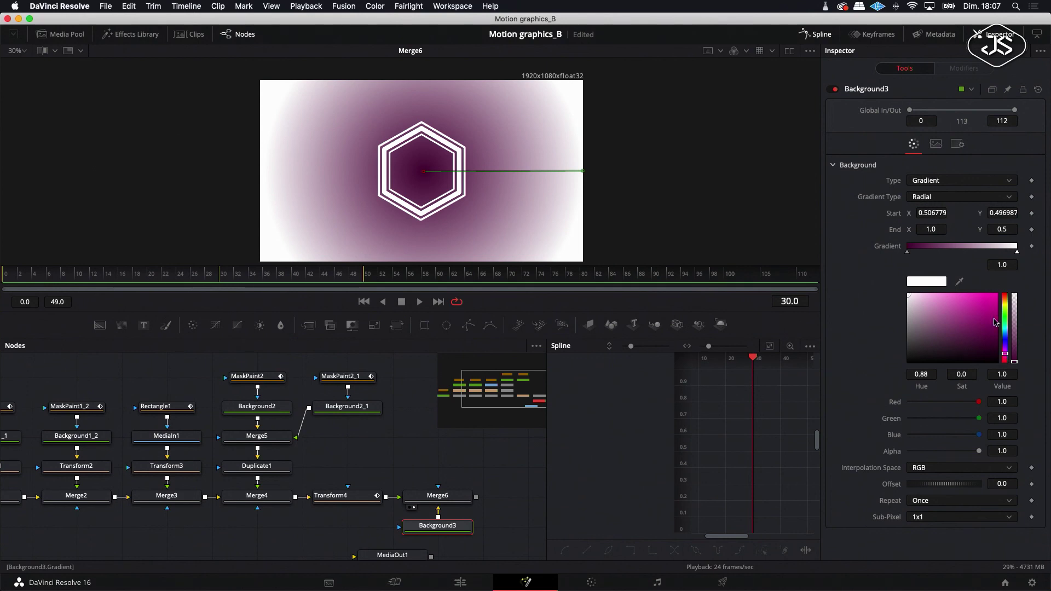
pyautogui.moveTo(993, 357); pyautogui.dragTo(992, 358)
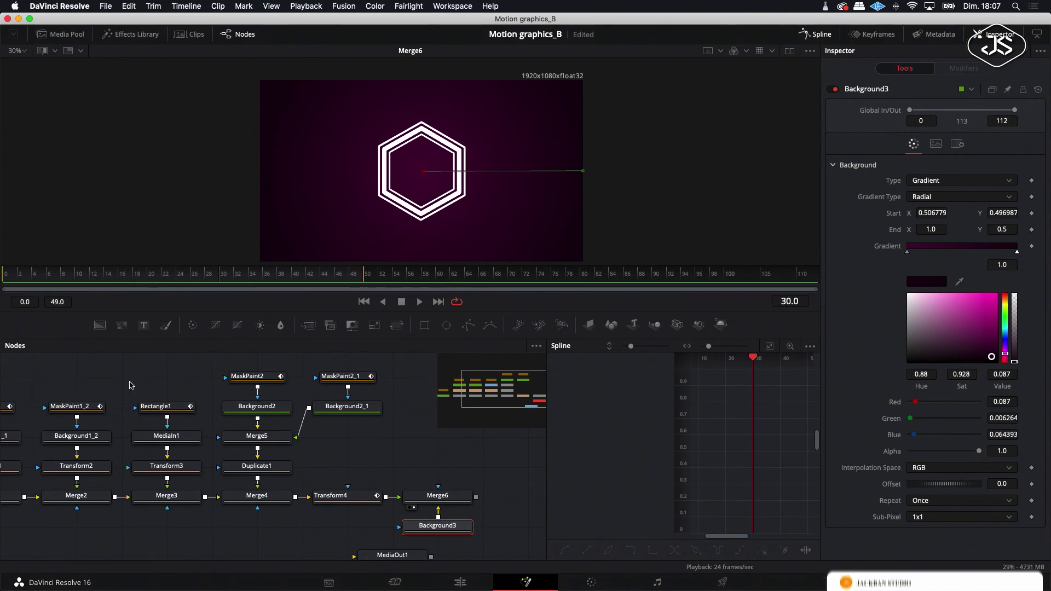
# - Enable motion blur on MaskPaint1's PolylineStroke1 modifier
pyautogui.hscroll(-3, 128, 383)
pyautogui.hscroll(-10, 128, 383)
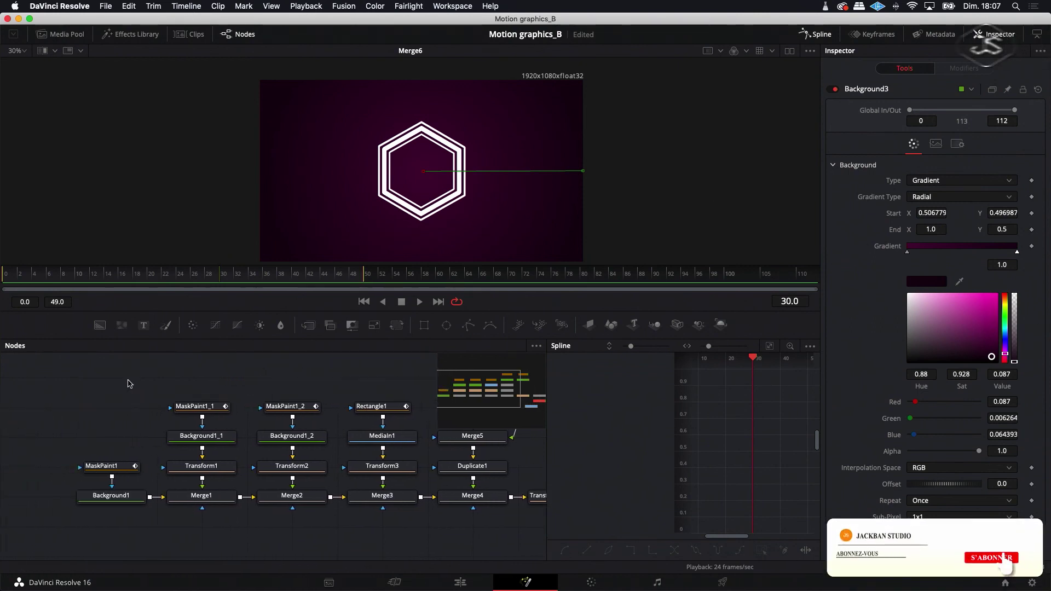
pyautogui.click(122, 467)
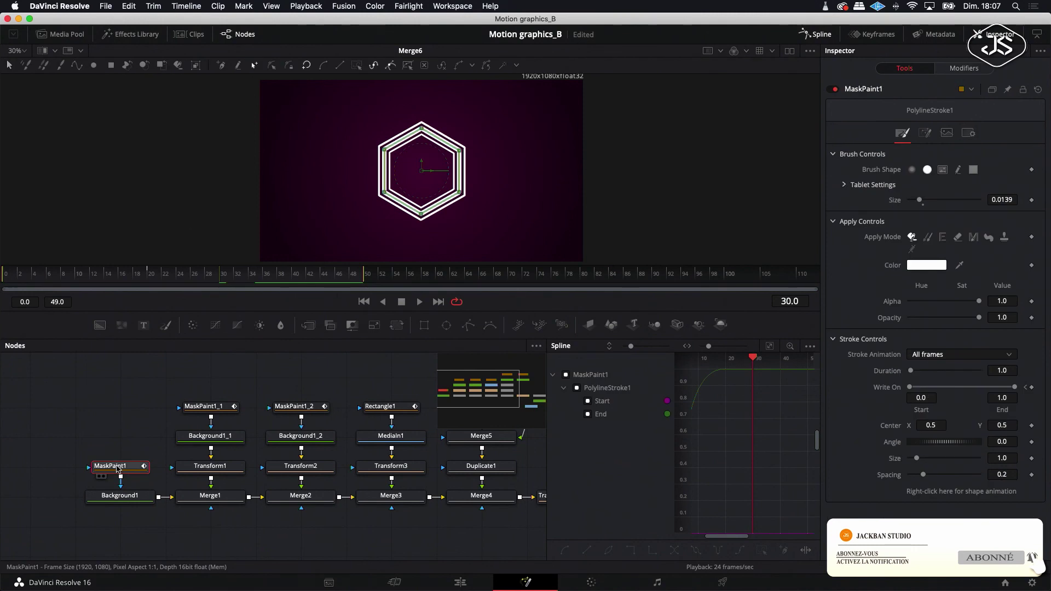
pyautogui.click(972, 135)
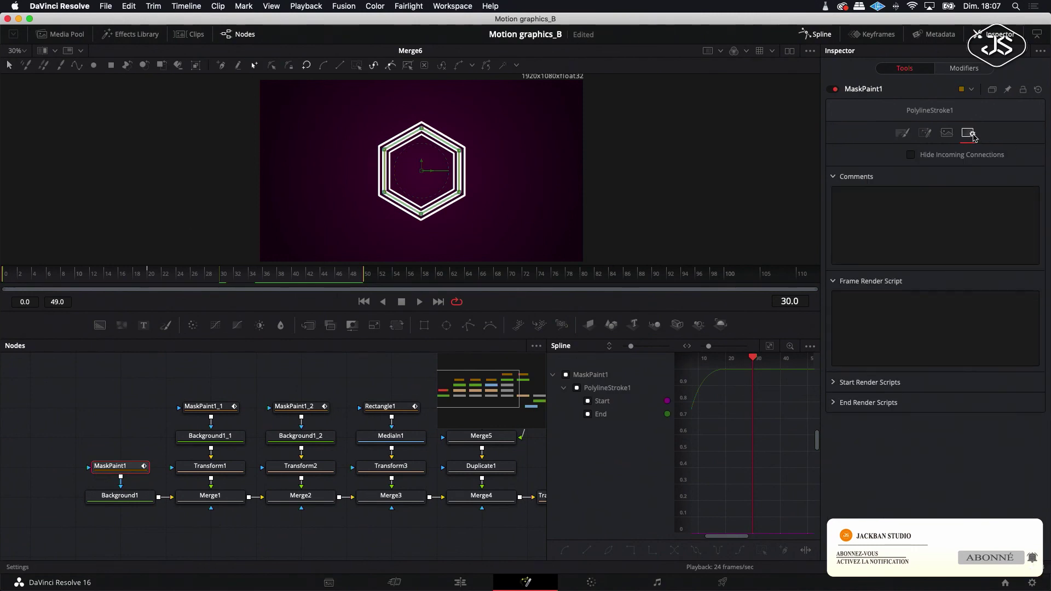
pyautogui.click(965, 68)
pyautogui.click(949, 114)
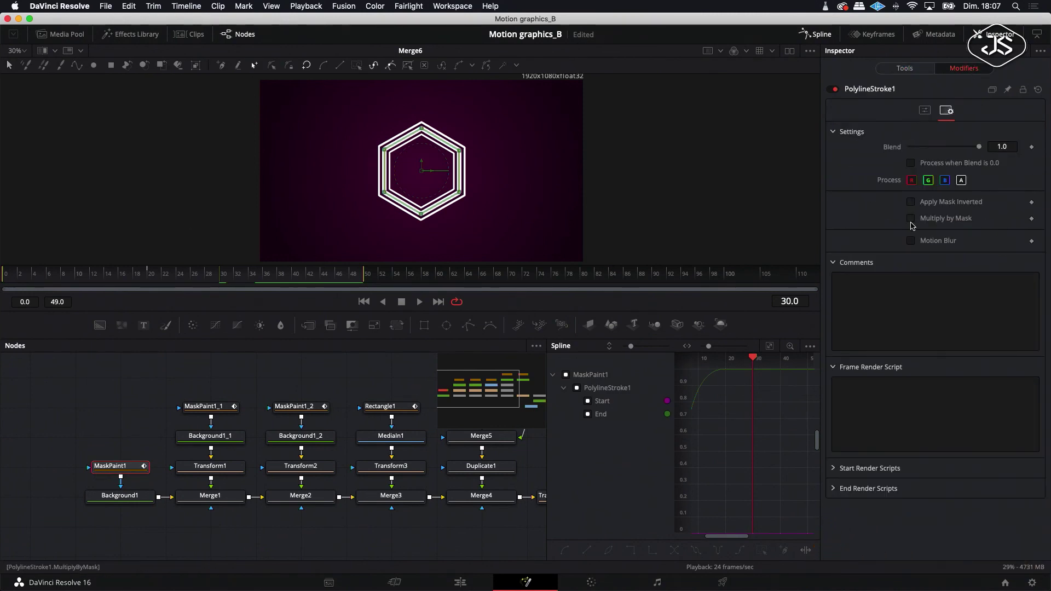
pyautogui.click(911, 240)
# - Enable motion blur with Quality 10 on MaskPaint1_1's PolylineStroke1_1 modifier
pyautogui.click(204, 406)
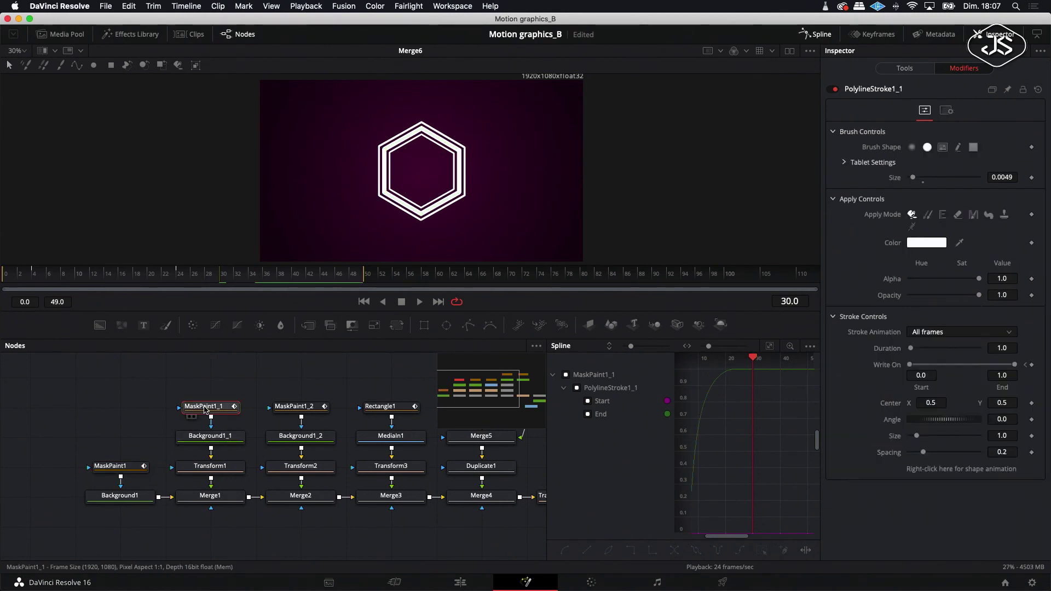
pyautogui.click(946, 110)
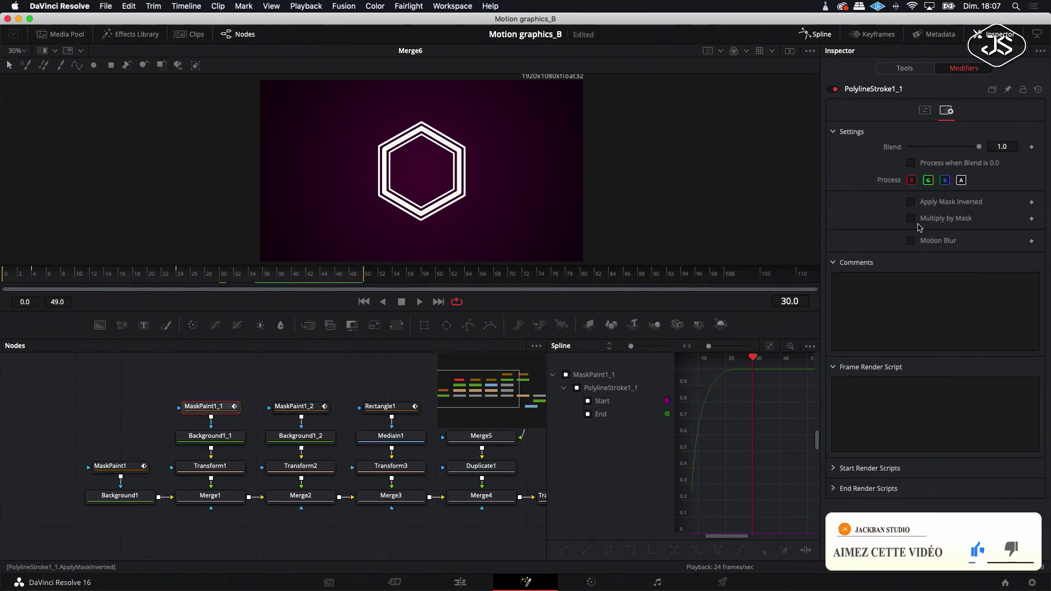
pyautogui.click(911, 241)
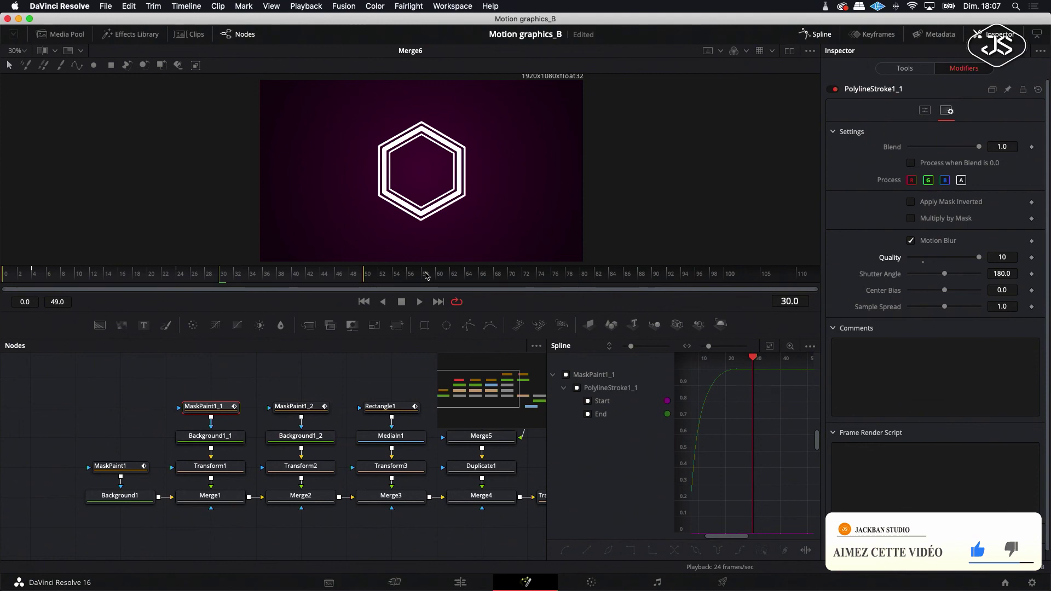
# - Enable motion blur on MaskPaint1_2's PolylineStroke1_2 modifier
pyautogui.click(293, 407)
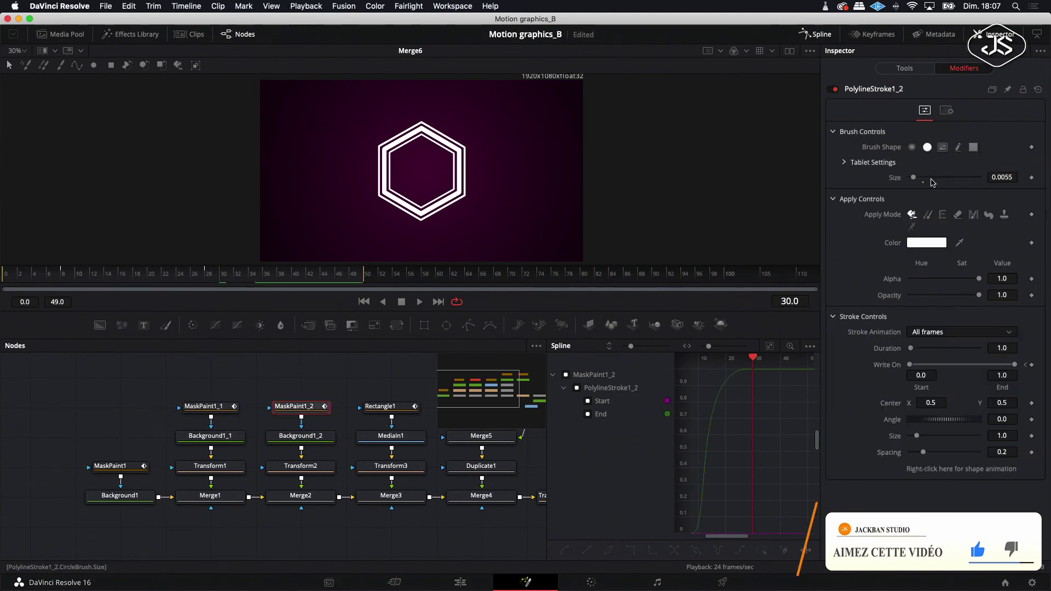
pyautogui.click(947, 110)
pyautogui.click(911, 242)
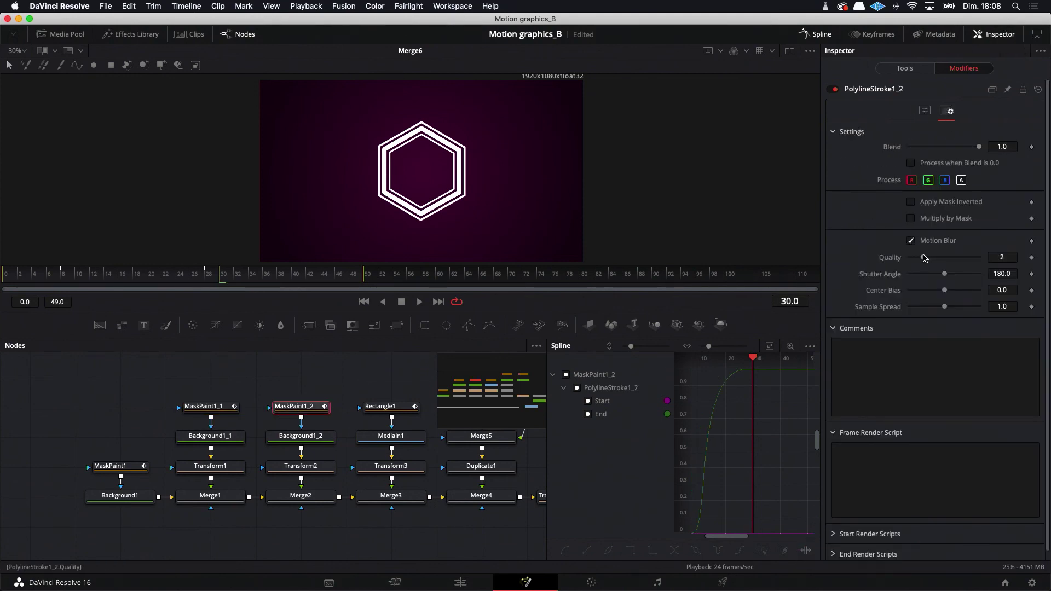
pyautogui.click(387, 409)
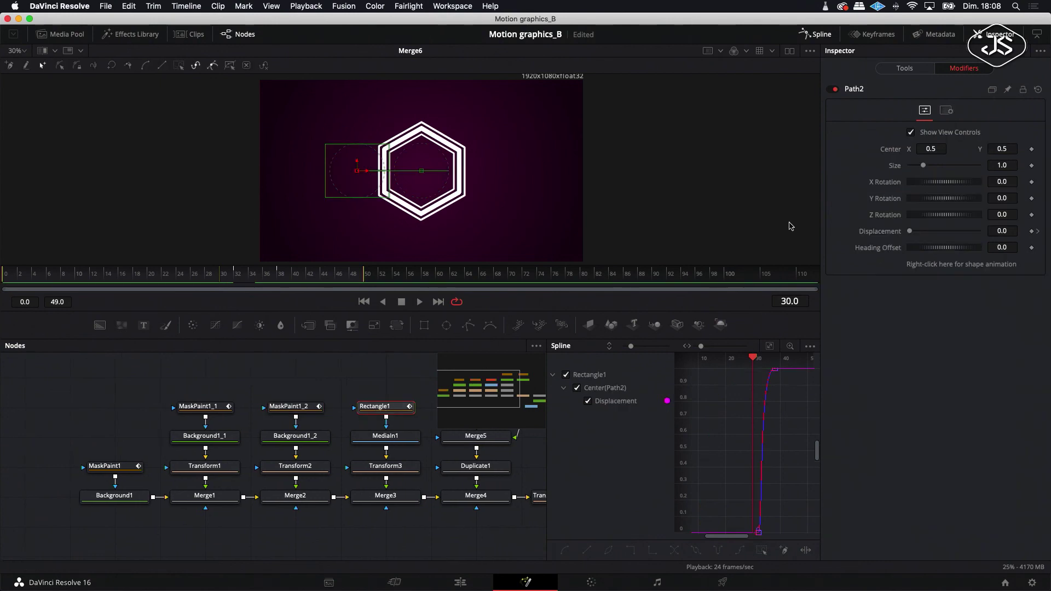
pyautogui.click(947, 110)
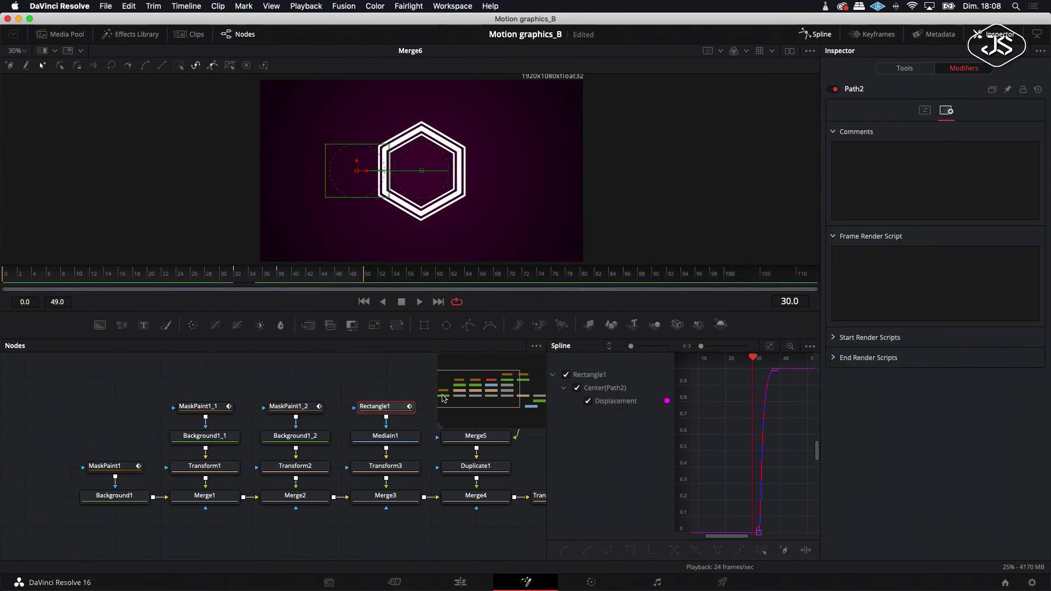
pyautogui.click(904, 69)
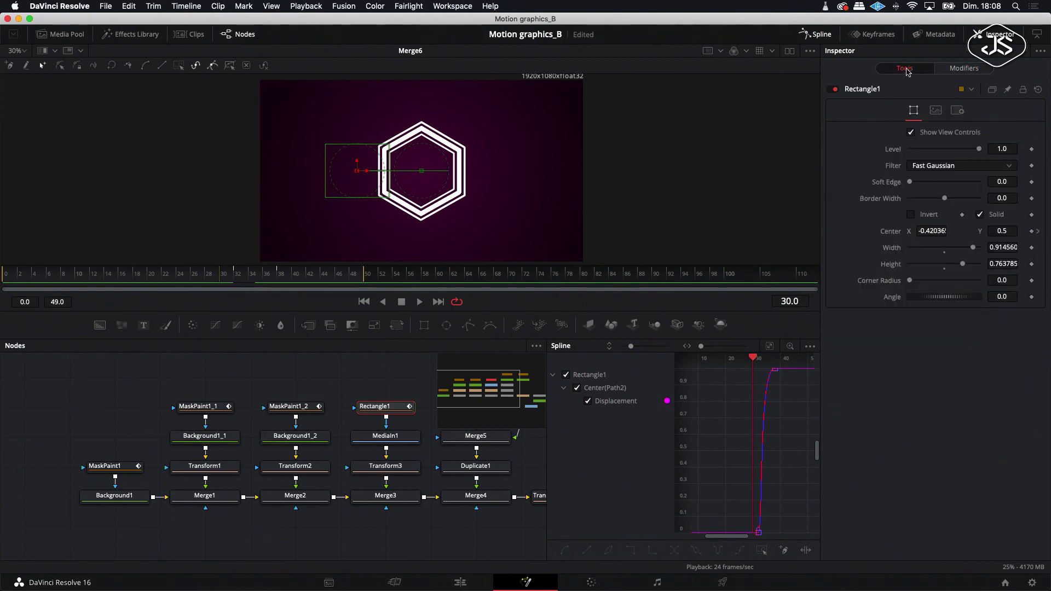
pyautogui.click(386, 466)
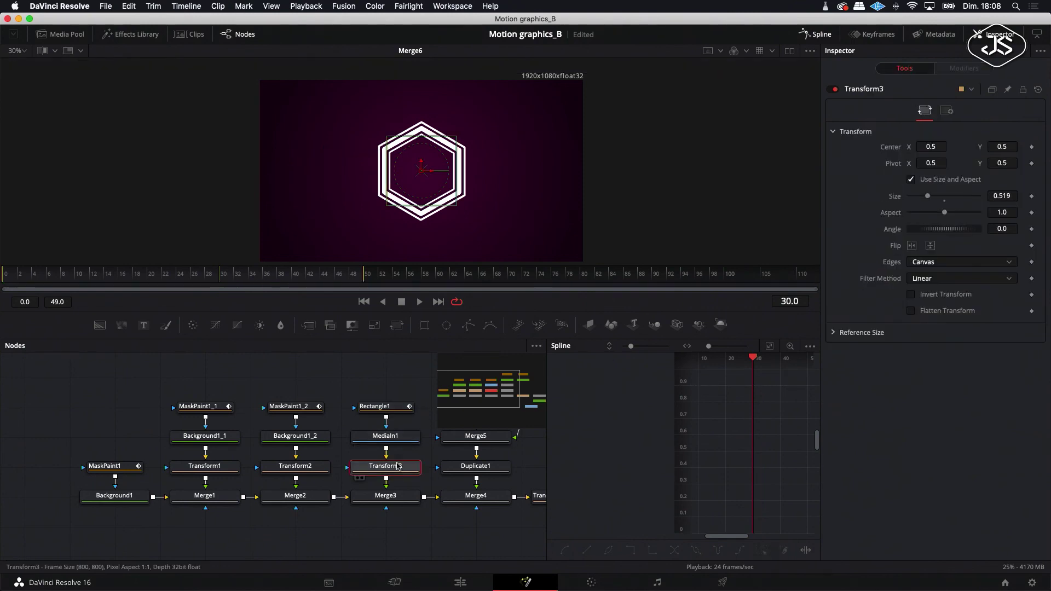
pyautogui.click(946, 111)
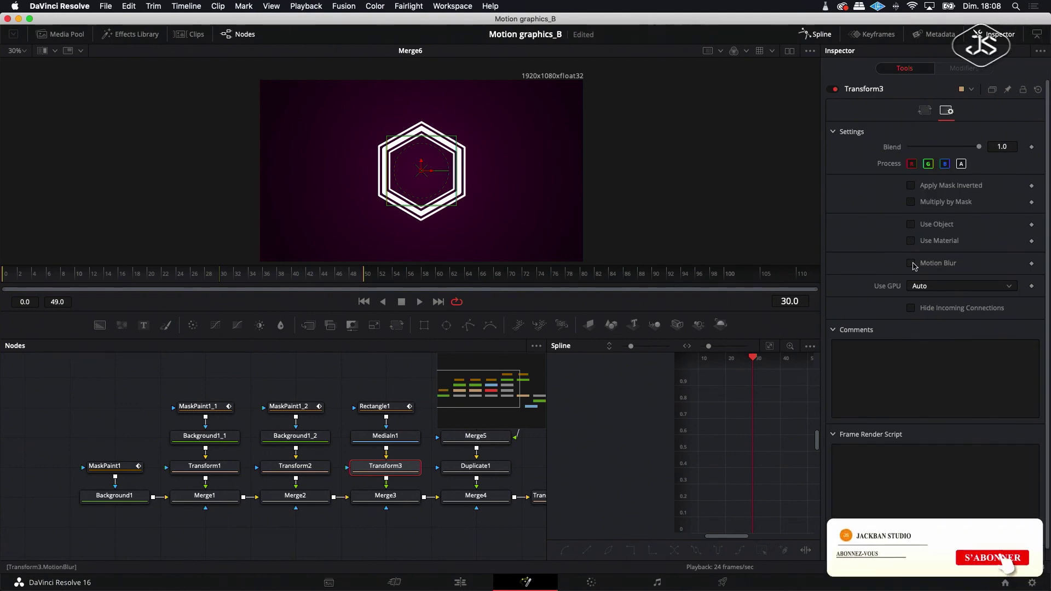
# - Enable motion blur with Quality 10 on the Rectangle1 mask
pyautogui.click(377, 408)
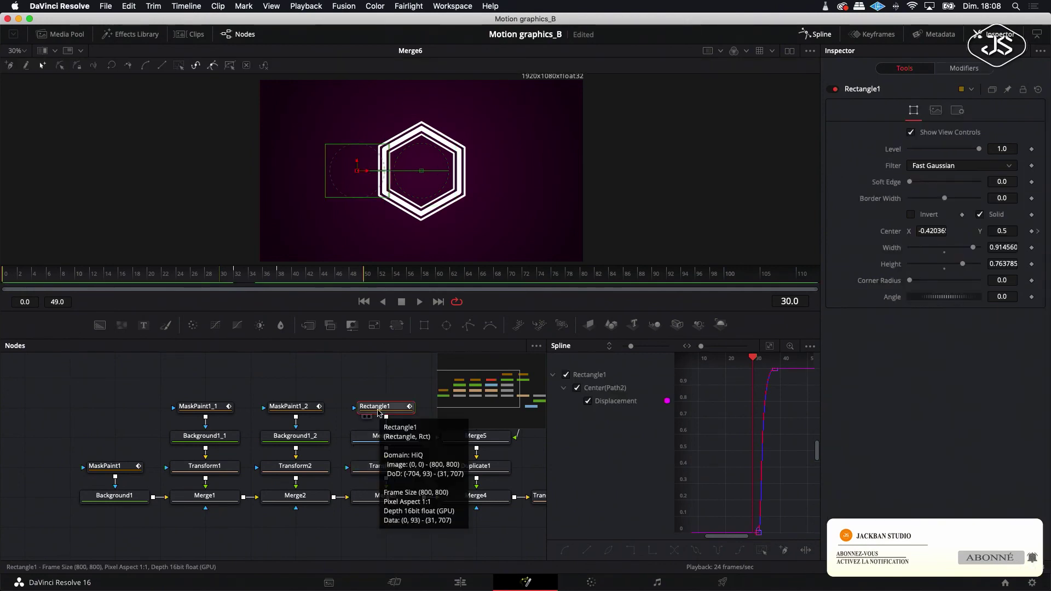
pyautogui.click(958, 110)
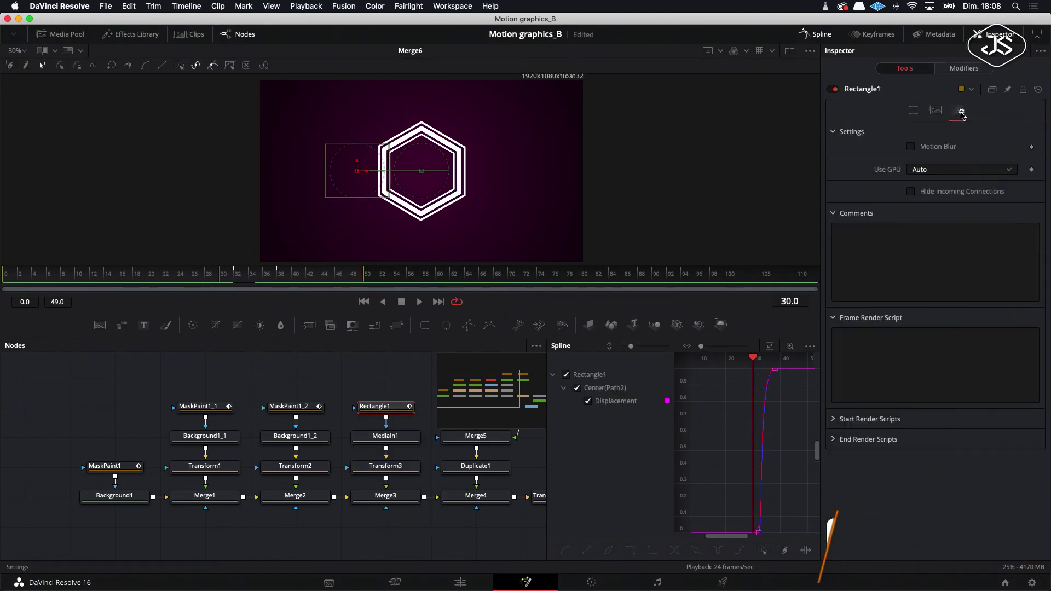
pyautogui.click(911, 147)
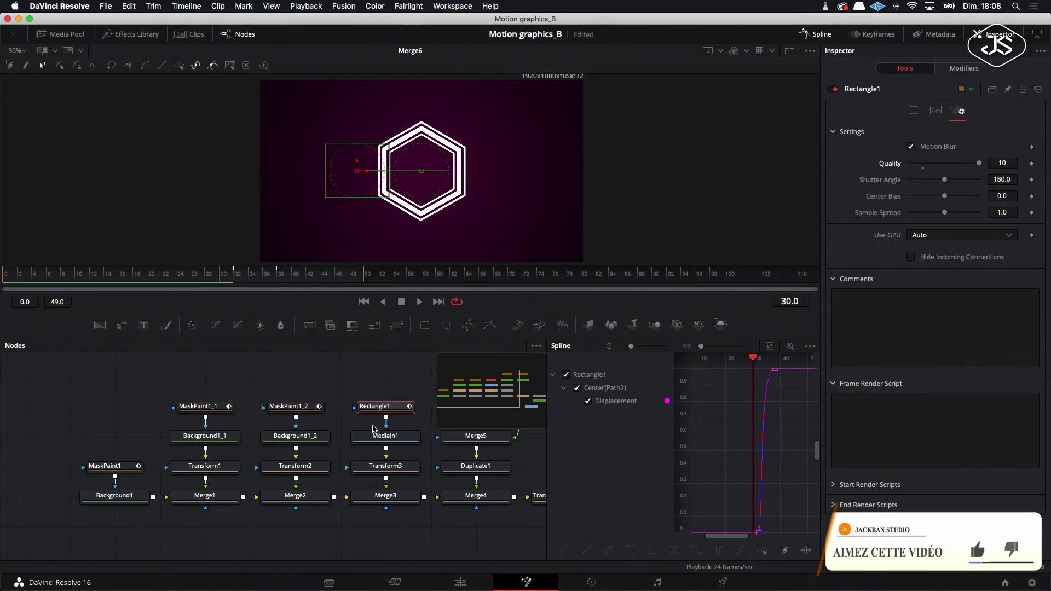
# - Enable motion blur on MaskPaint2's PolylineStroke2 modifier and raise the blur quality
pyautogui.hscroll(3, 384, 432)
pyautogui.hscroll(3, 384, 432)
pyautogui.click(282, 379)
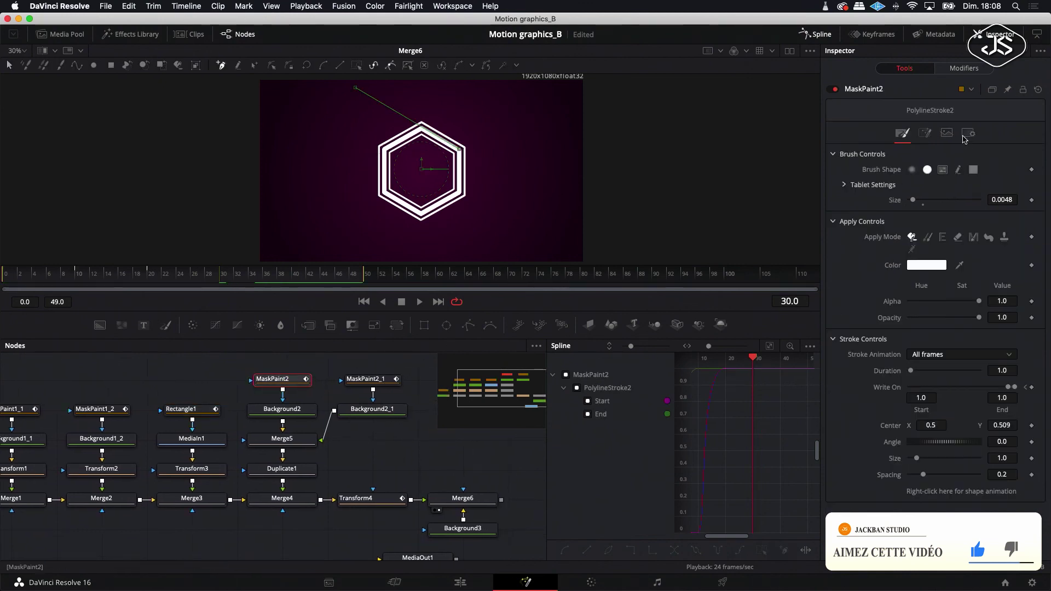
pyautogui.click(968, 133)
pyautogui.click(964, 68)
pyautogui.click(947, 110)
pyautogui.click(911, 240)
pyautogui.moveTo(924, 257); pyautogui.dragTo(964, 258)
# - Enable motion blur with Quality 10 on MaskPaint2_1's PolylineStroke2_1 modifier
pyautogui.click(372, 379)
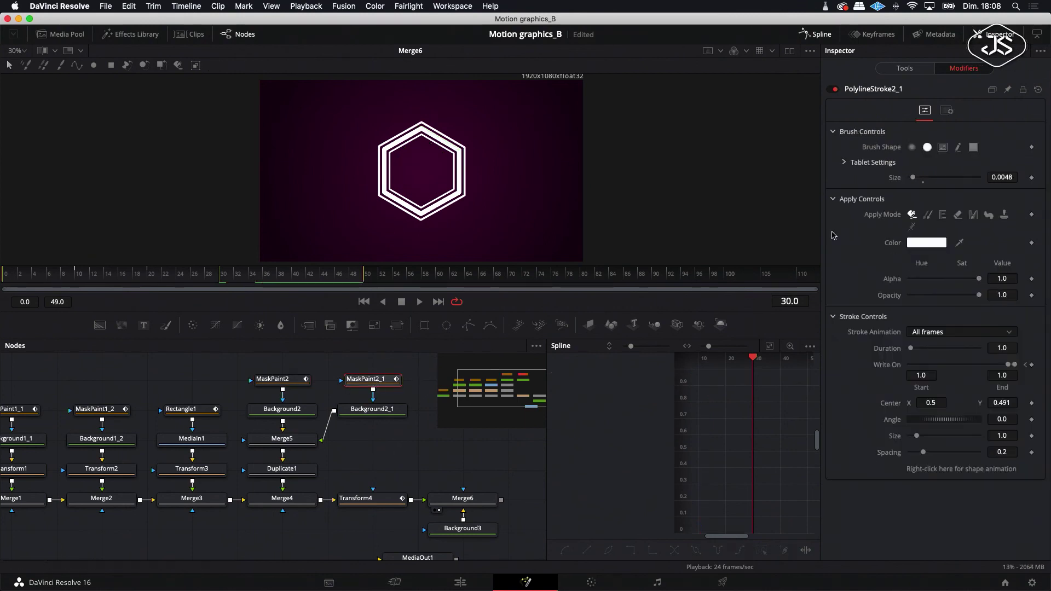
pyautogui.click(946, 110)
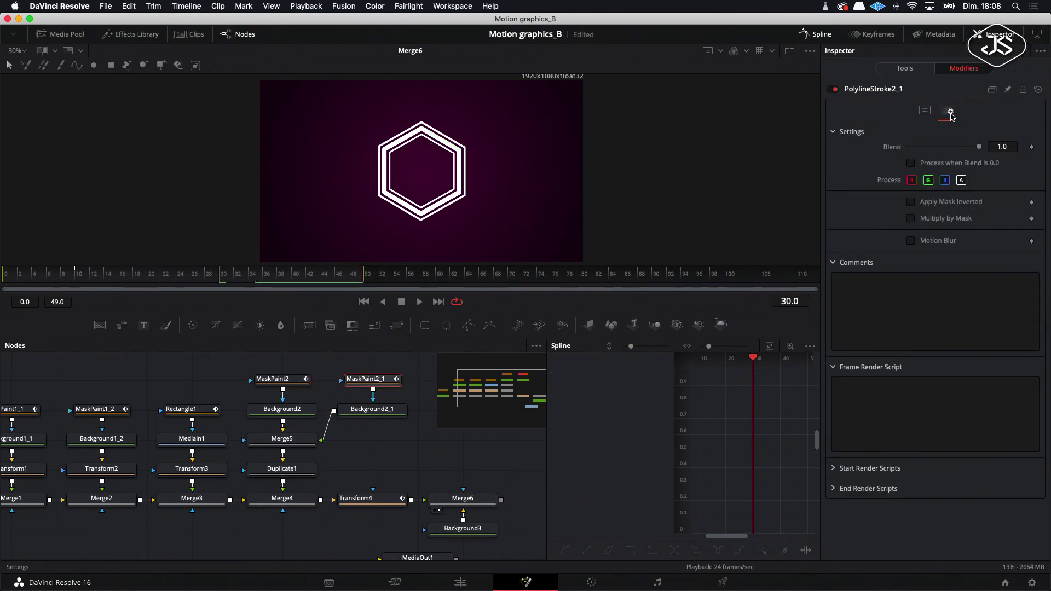
pyautogui.click(911, 240)
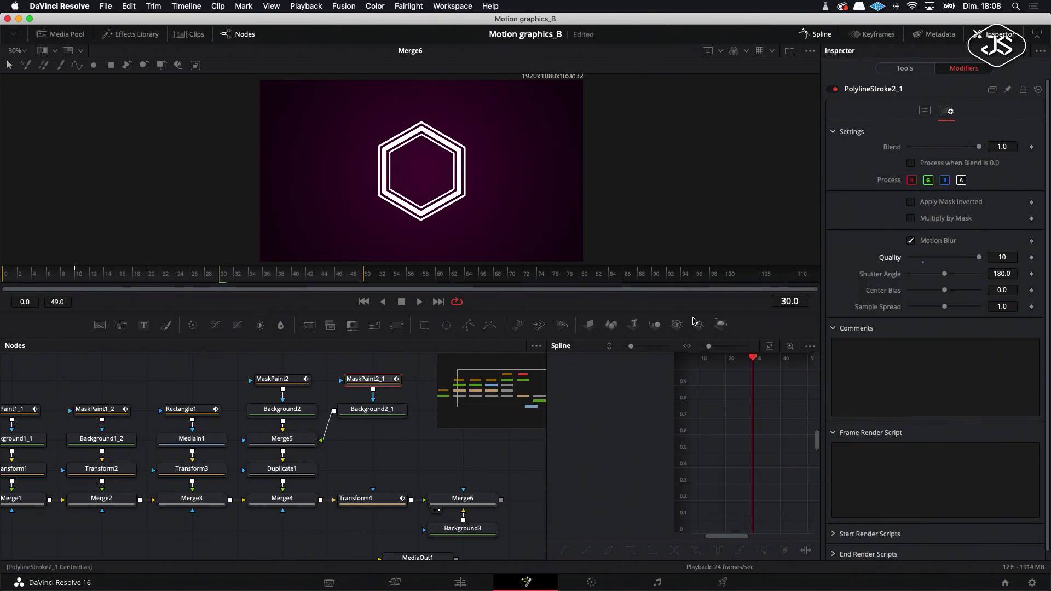
# - Enable motion blur with Quality 10 on the Transform4 node and deselect it
pyautogui.click(369, 501)
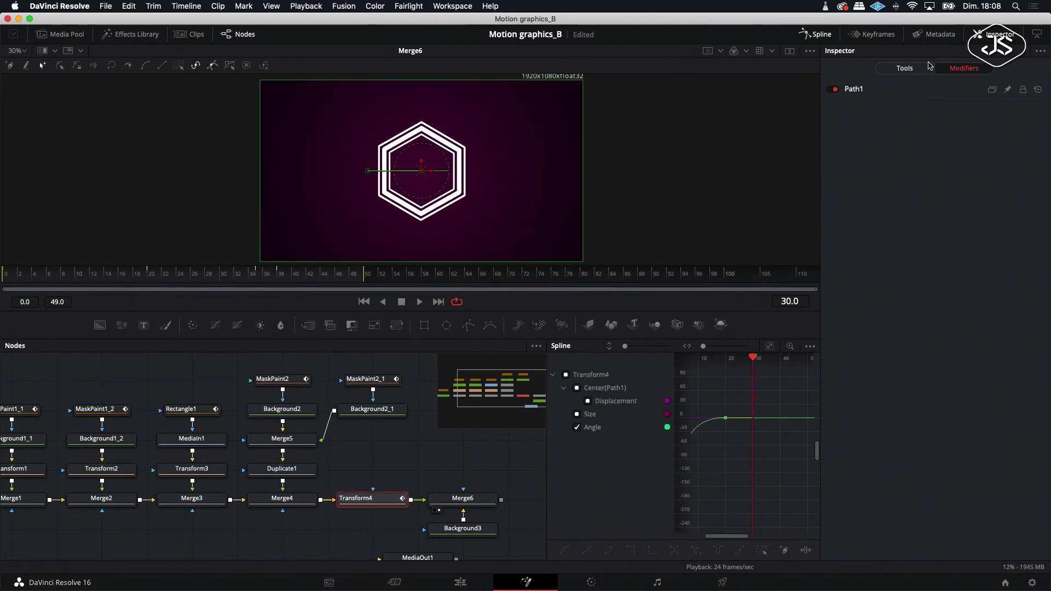
pyautogui.click(913, 70)
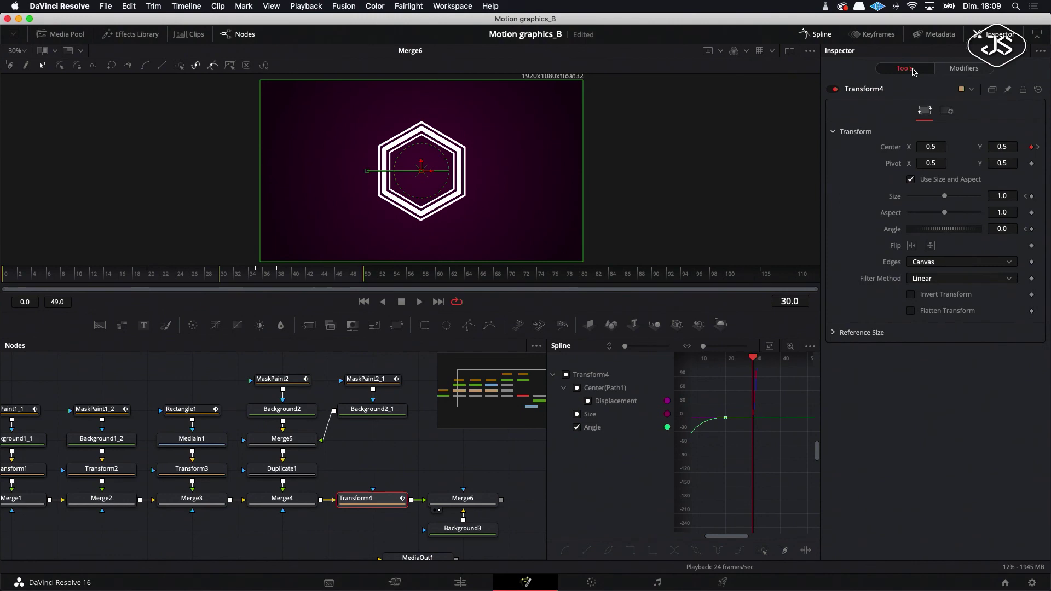
pyautogui.click(947, 111)
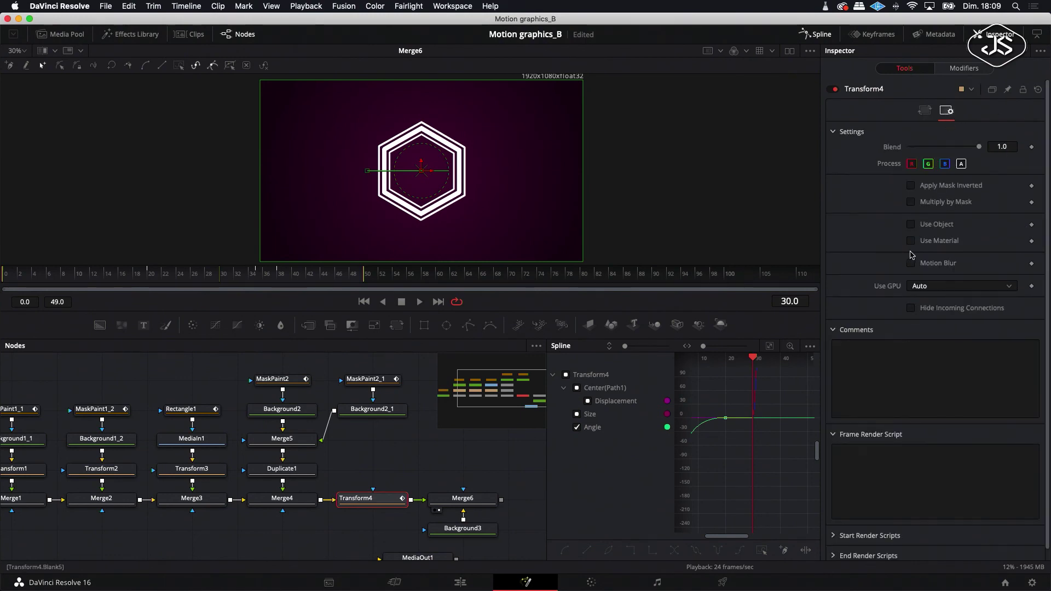
pyautogui.click(911, 264)
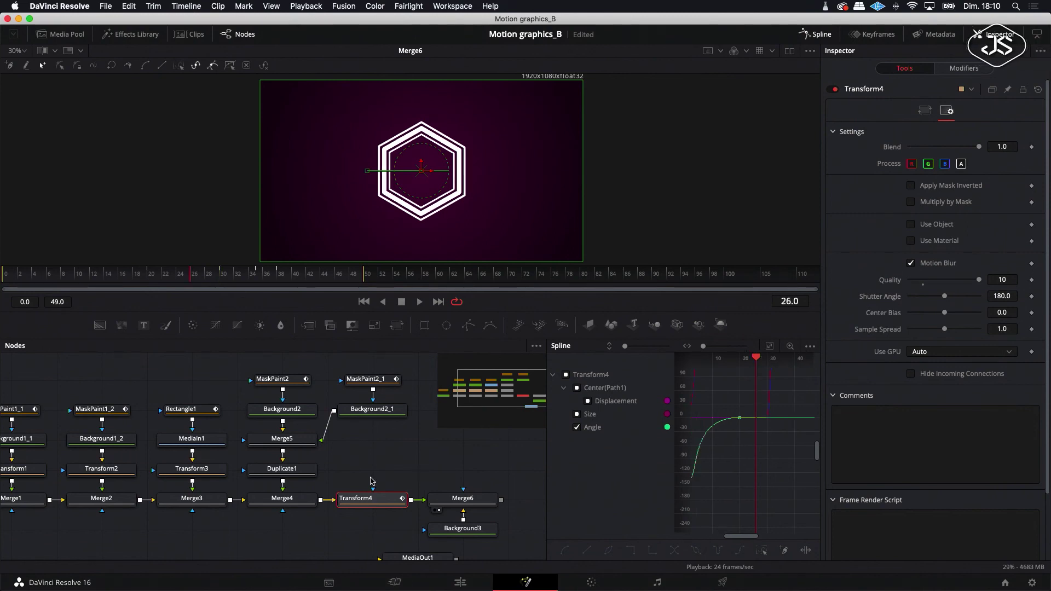
pyautogui.click(462, 457)
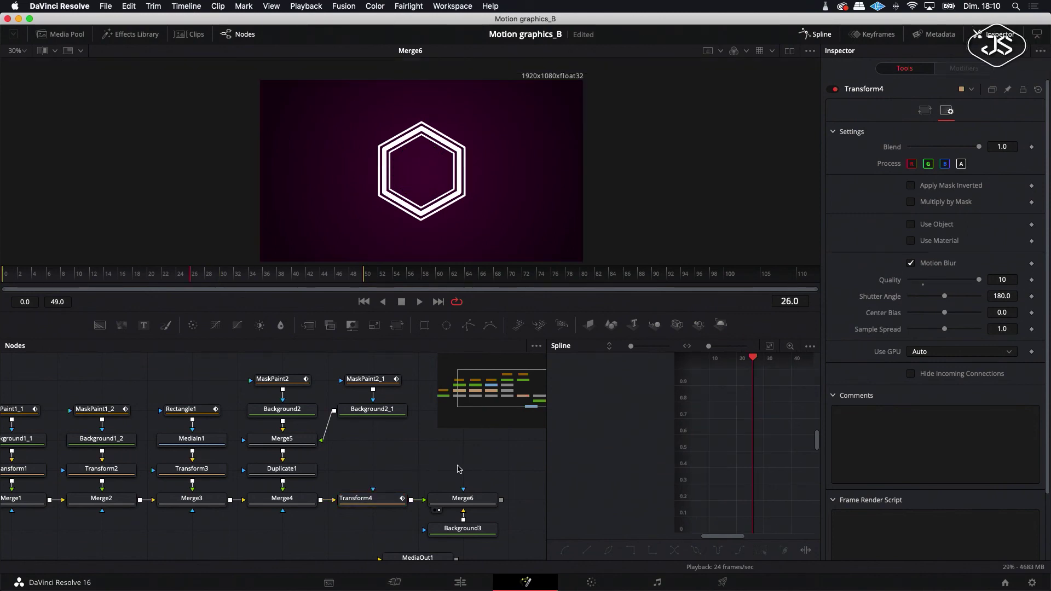